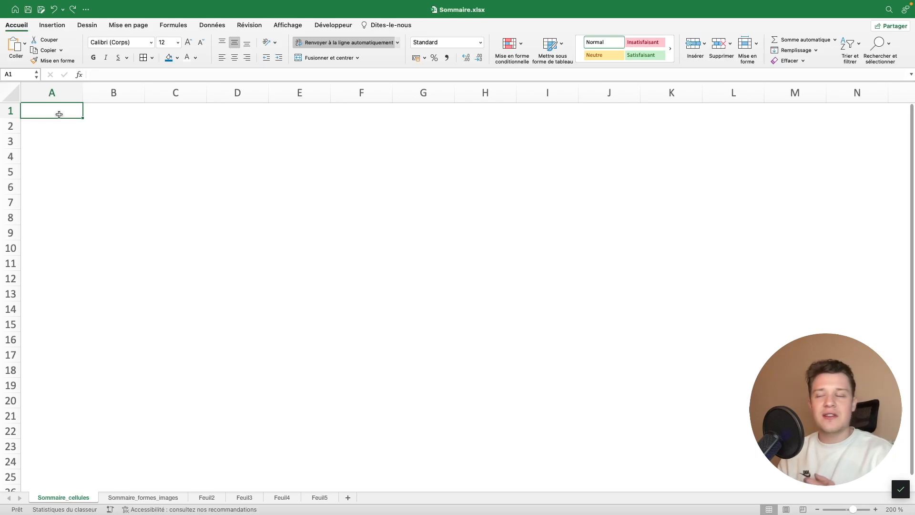
Enter the title "Sommaire" in cell A1 of the Sommaire_cellules sheet
{"action": "left_click_drag", "start_coordinate": [60, 115], "coordinate": [80, 110]}
{"action": "type", "text": "Sommaire"}
{"action": "key", "text": "Return"}
Merge and centre the title across A1:E3, with a blue fill and bold white text
{"action": "left_click", "coordinate": [65, 106]}
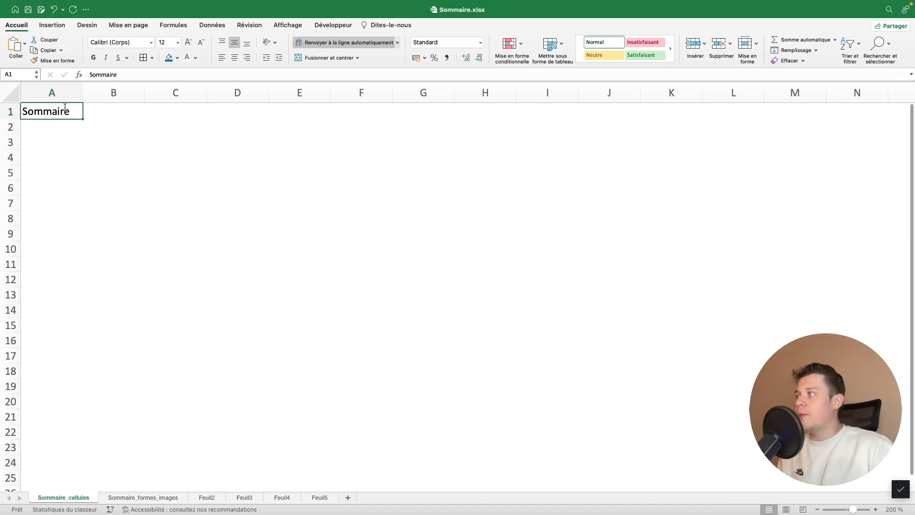
{"action": "left_click_drag", "start_coordinate": [64, 110], "coordinate": [328, 137]}
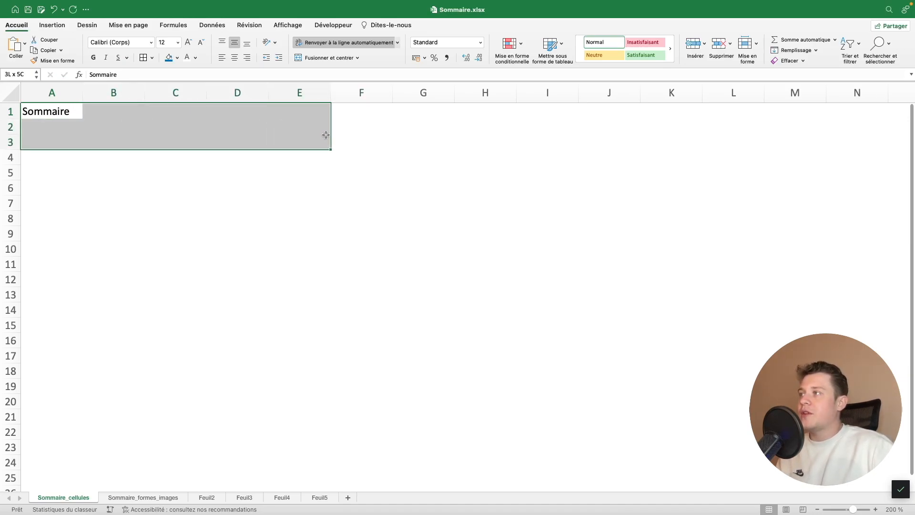
{"action": "left_click", "coordinate": [329, 57]}
{"action": "left_click", "coordinate": [169, 57]}
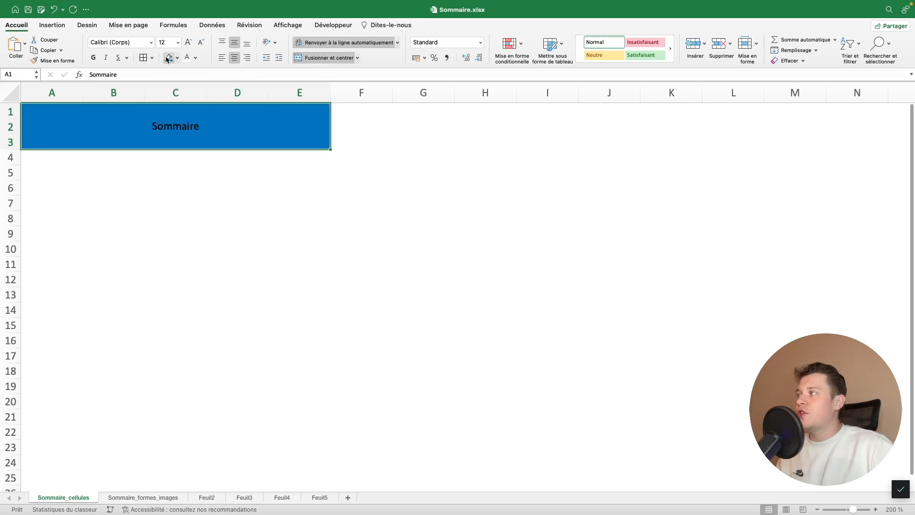
{"action": "left_click", "coordinate": [187, 59]}
{"action": "key", "text": "super+b"}
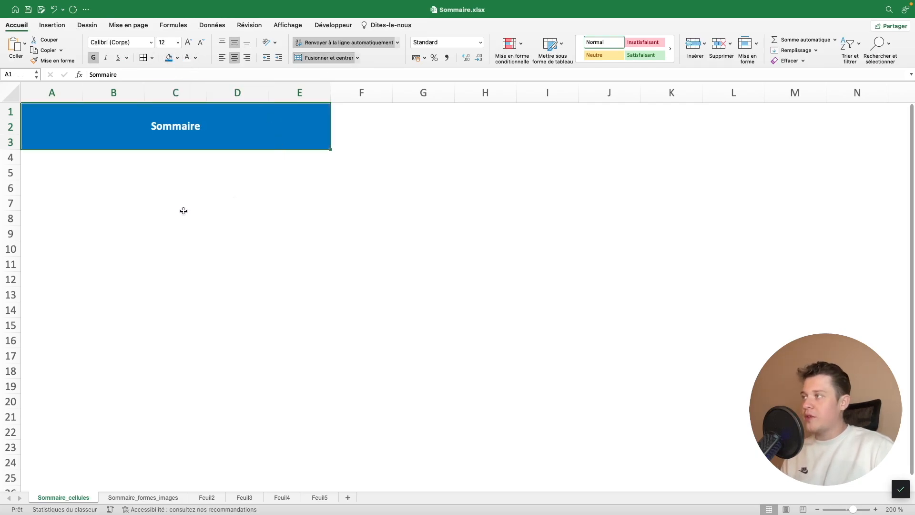
Enter "Feuille 1" in cell A5 as the first summary entry
{"action": "left_click", "coordinate": [48, 172]}
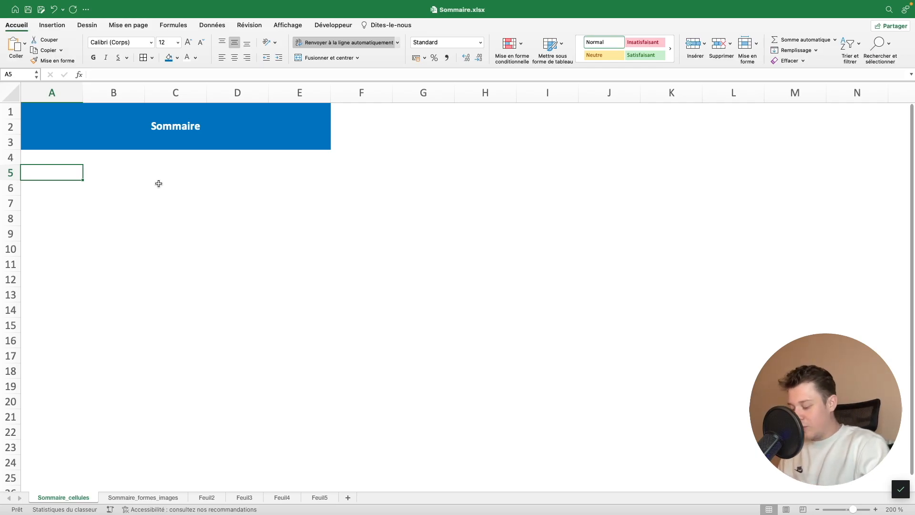
{"action": "type", "text": "Feuille 1"}
{"action": "key", "text": "Return"}
{"action": "key", "text": "Up"}
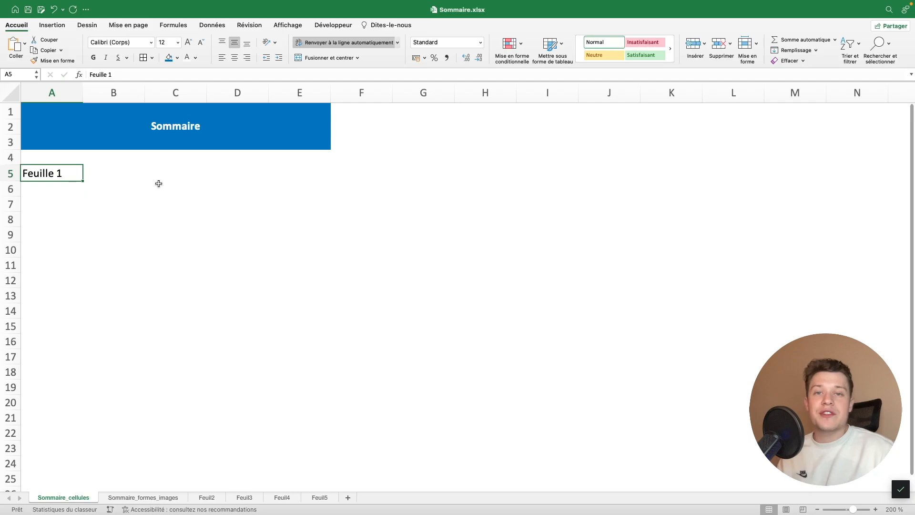
Enter the summary labels "Budget" in A5, "Dépenses" in A10 and "Recettes" in A15
{"action": "type", "text": "Budget"}
{"action": "key", "text": "Tab"}
{"action": "key", "text": "Return"}
{"action": "key", "text": "Return"}
{"action": "key", "text": "Return"}
{"action": "key", "text": "Return"}
{"action": "key", "text": "Return"}
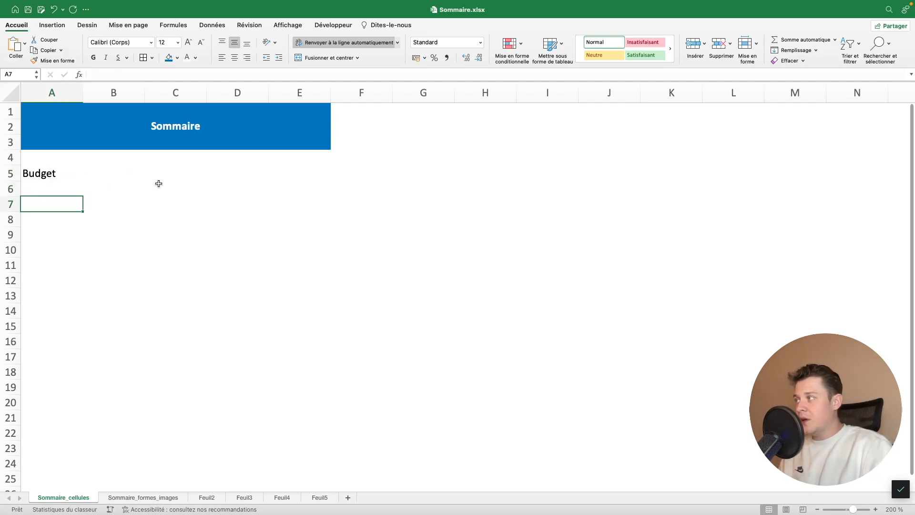
{"action": "type", "text": "Dépenses"}
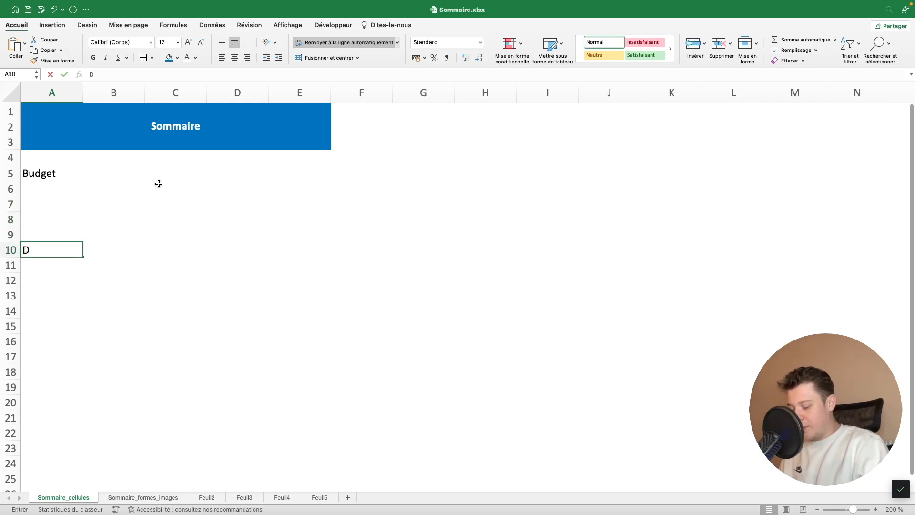
{"action": "key", "text": "Return"}
{"action": "key", "text": "Return"}
{"action": "key", "text": "Return"}
{"action": "key", "text": "Return"}
{"action": "key", "text": "Return"}
{"action": "type", "text": "Recettes"}
{"action": "key", "text": "Return"}
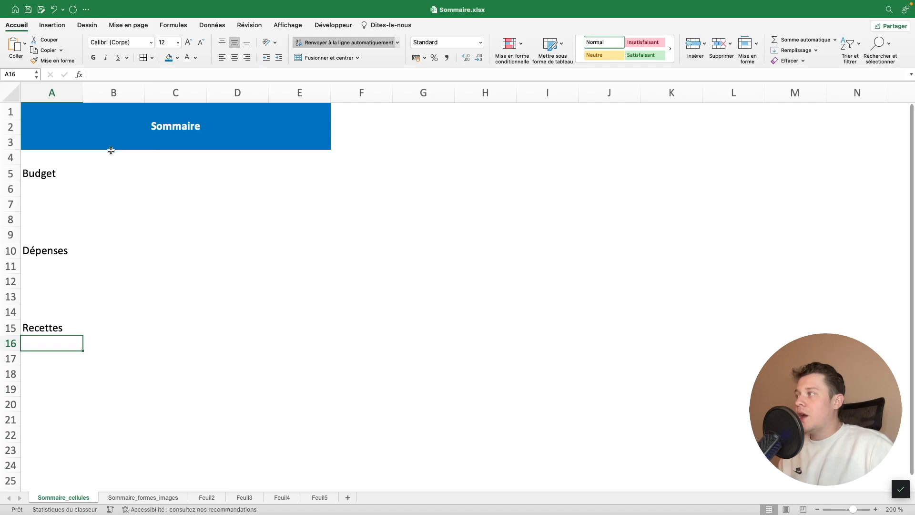
Merge and centre the Budget label over A5:A7, with an orange fill and bold white text
{"action": "left_click_drag", "start_coordinate": [38, 173], "coordinate": [42, 202]}
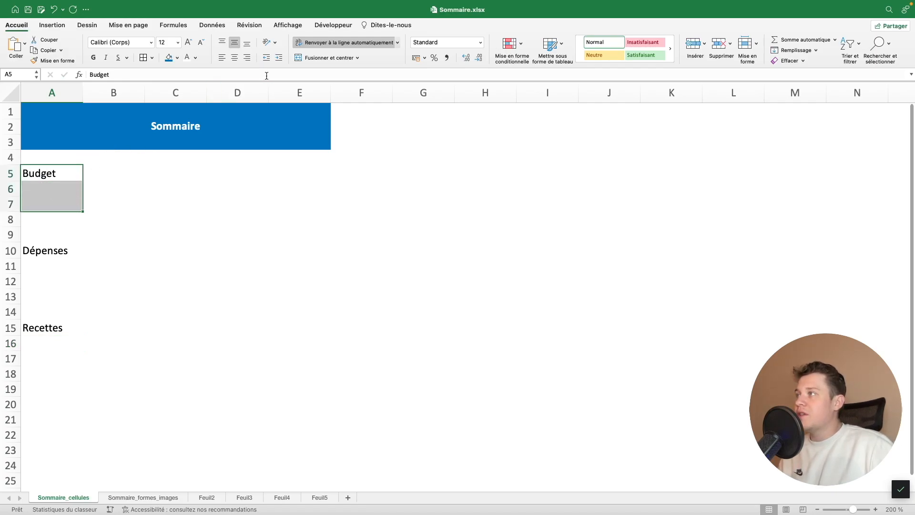
{"action": "left_click", "coordinate": [326, 58]}
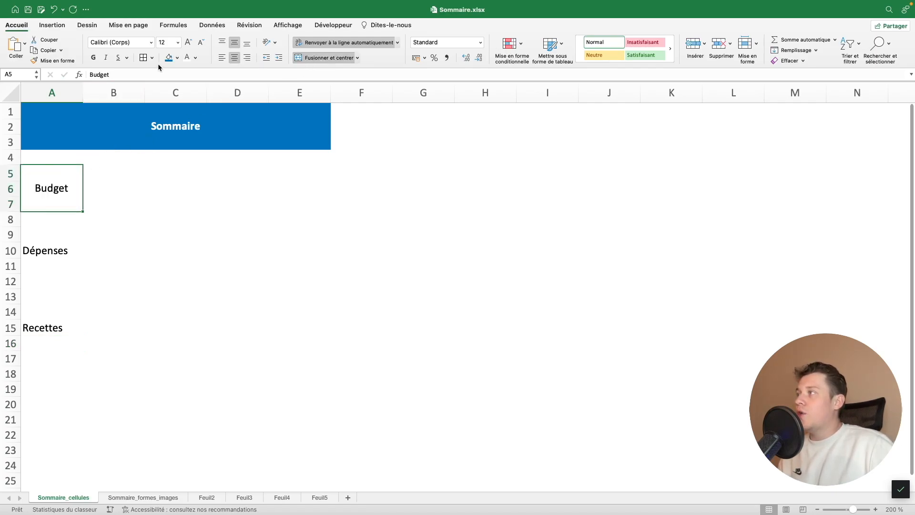
{"action": "left_click", "coordinate": [177, 58]}
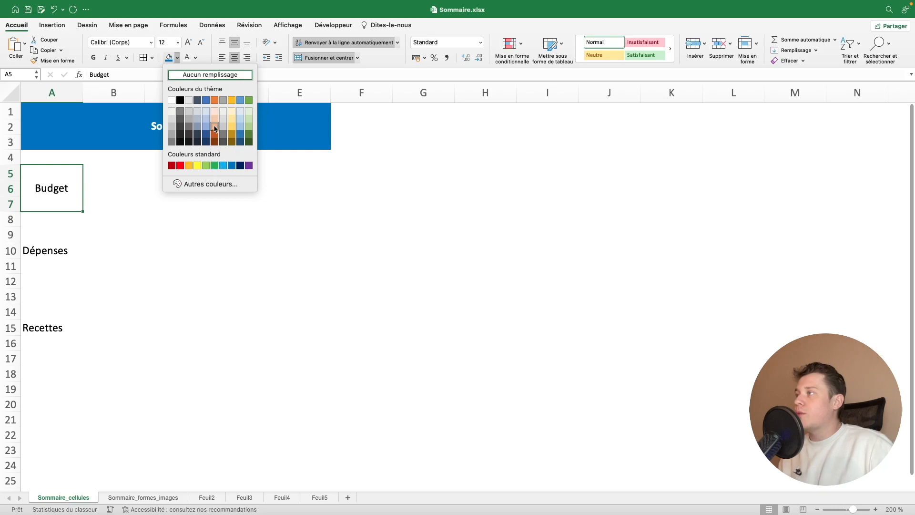
{"action": "left_click", "coordinate": [215, 101]}
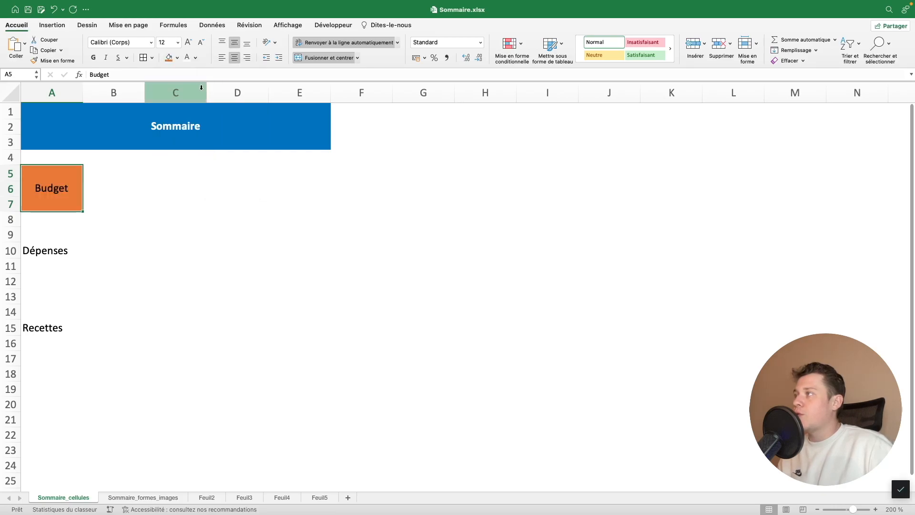
{"action": "left_click", "coordinate": [188, 58]}
{"action": "key", "text": "super+b"}
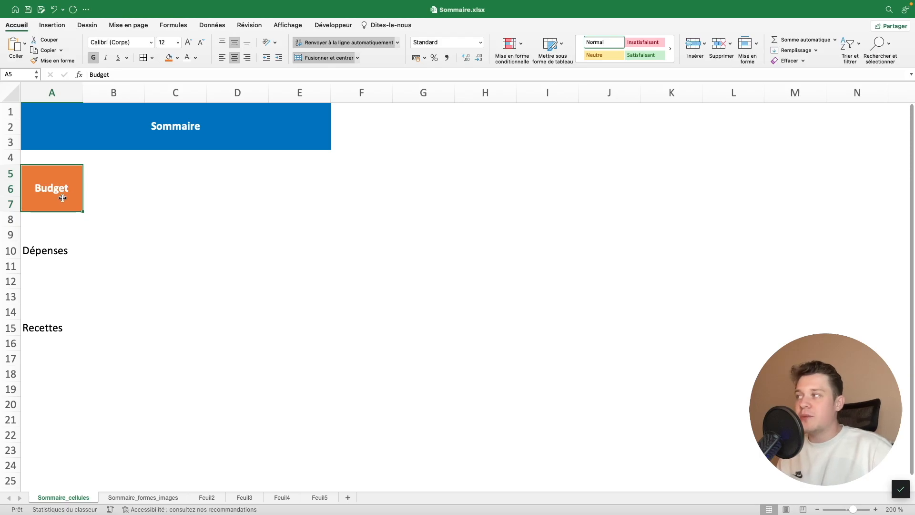
Add a hyperlink to the Budget cell that leads to cell A1 of Feuil2 in this document
{"action": "right_click", "coordinate": [60, 193]}
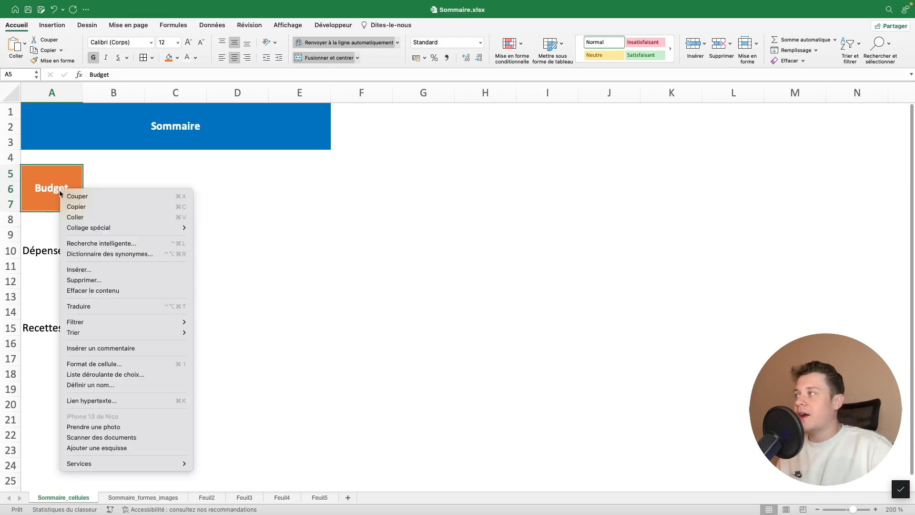
{"action": "left_click", "coordinate": [106, 403]}
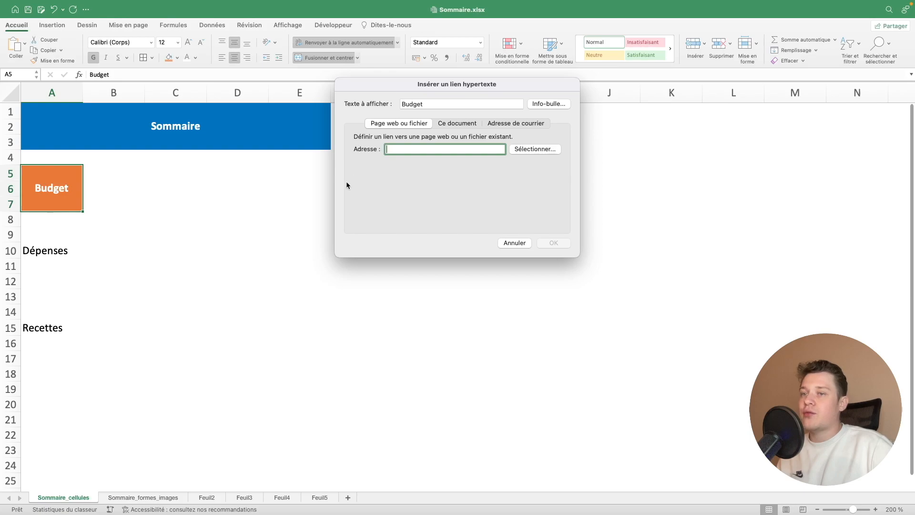
{"action": "left_click", "coordinate": [456, 125]}
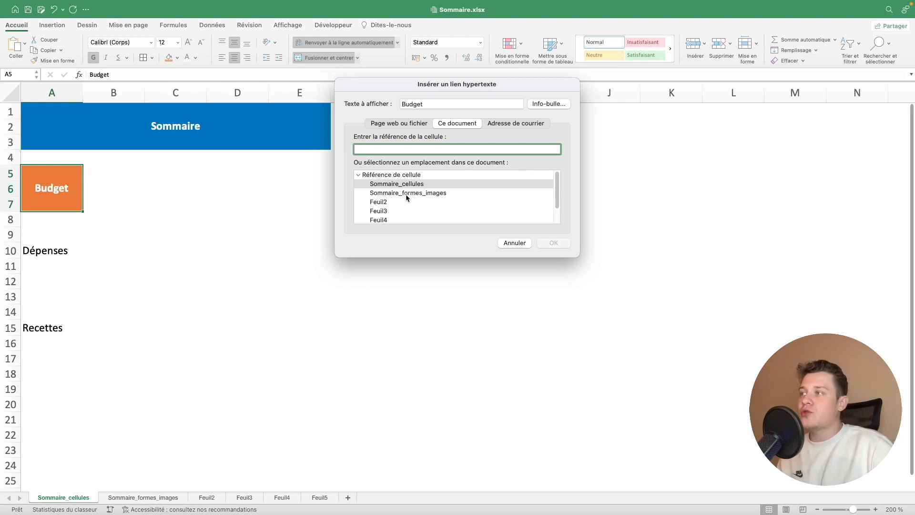
{"action": "scroll", "coordinate": [407, 196], "scroll_direction": "down", "scroll_amount": 2}
{"action": "scroll", "coordinate": [407, 198], "scroll_direction": "up", "scroll_amount": 1}
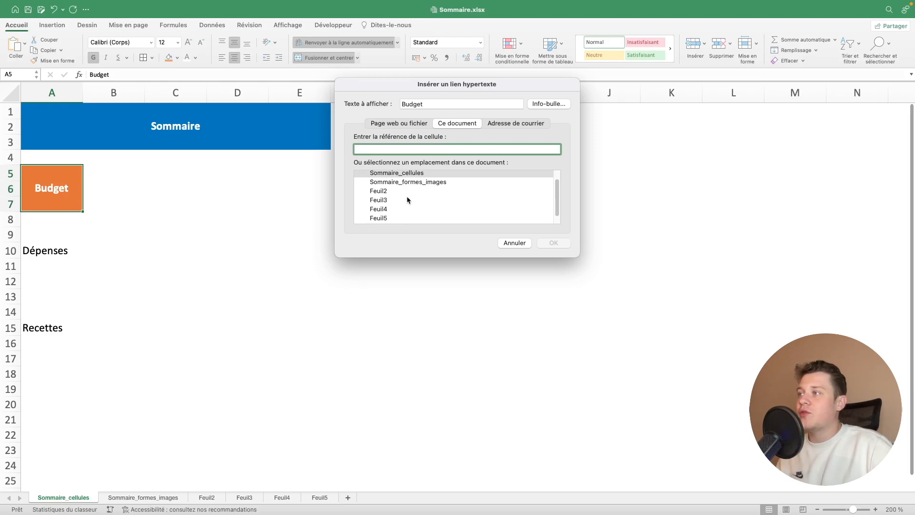
{"action": "left_click", "coordinate": [390, 189]}
{"action": "scroll", "coordinate": [389, 194], "scroll_direction": "up", "scroll_amount": 1}
{"action": "scroll", "coordinate": [390, 195], "scroll_direction": "down", "scroll_amount": 2}
{"action": "scroll", "coordinate": [390, 195], "scroll_direction": "up", "scroll_amount": 2}
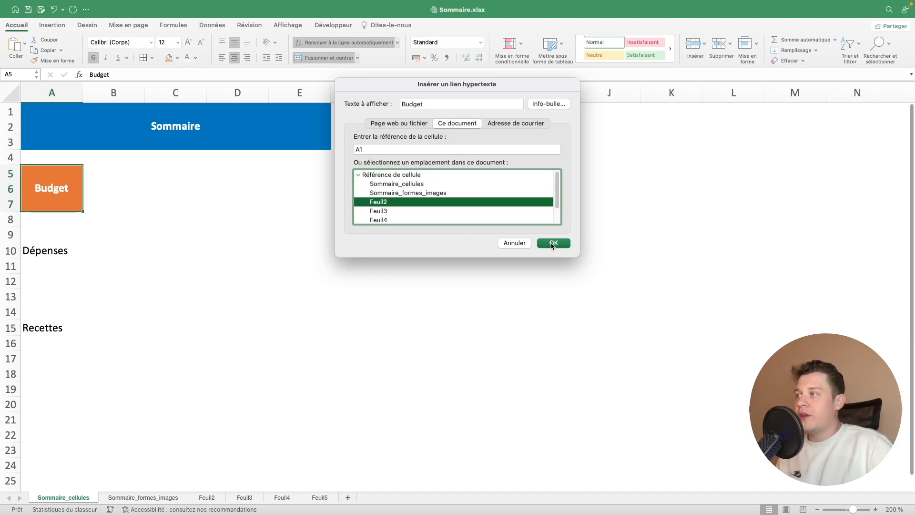
{"action": "left_click", "coordinate": [552, 243]}
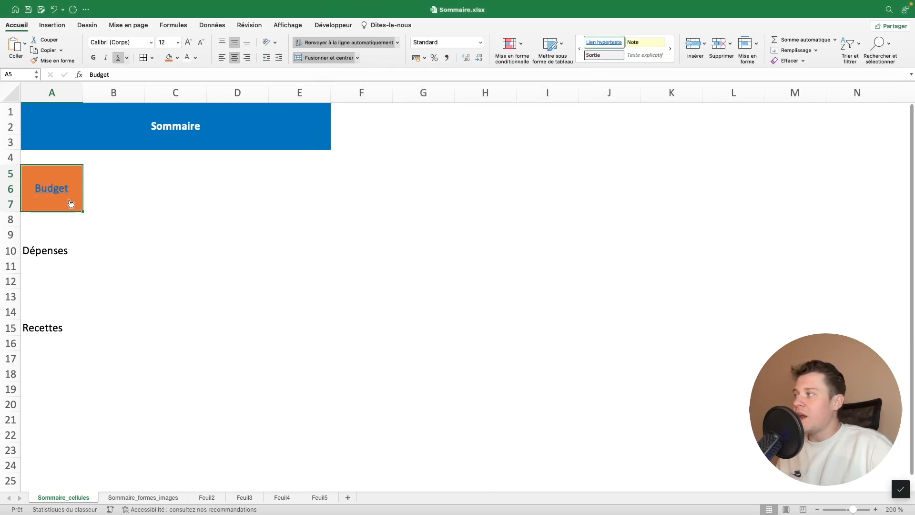
Set the linked Budget text to white and remove its underline
{"action": "mouse_move", "coordinate": [73, 193]}
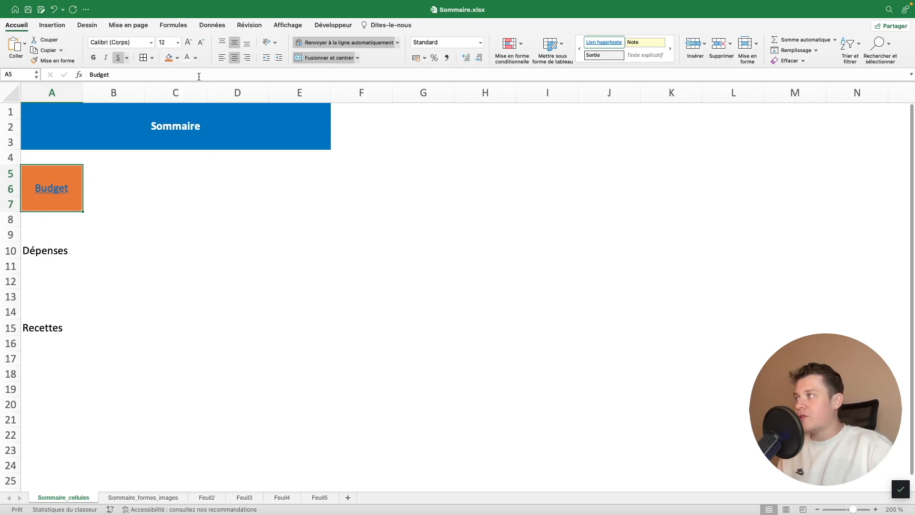
{"action": "left_click", "coordinate": [190, 57]}
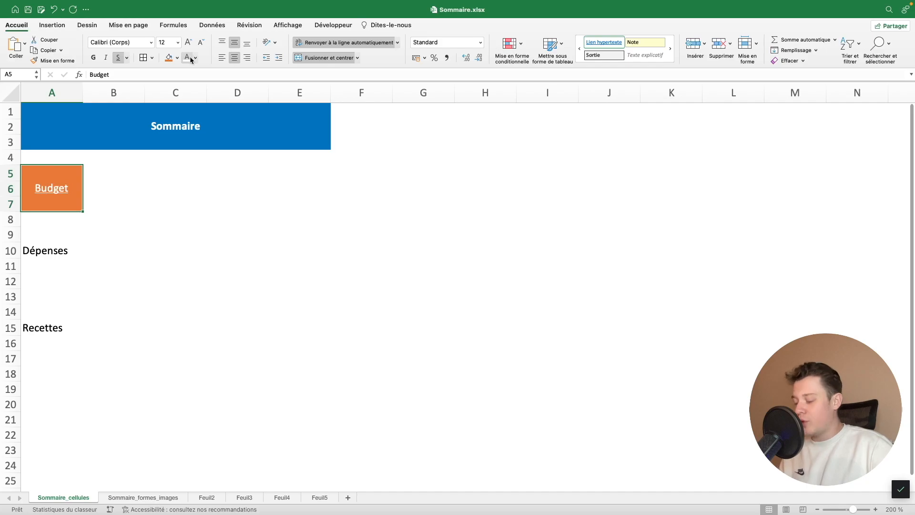
{"action": "key", "text": "super+u"}
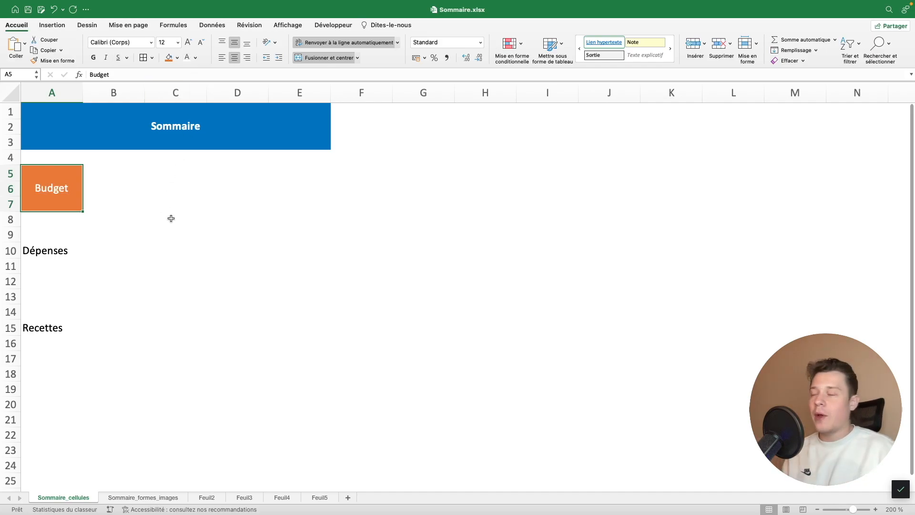
Test the Budget link by following it, and return to the Sommaire_cellules sheet
{"action": "left_click", "coordinate": [221, 202]}
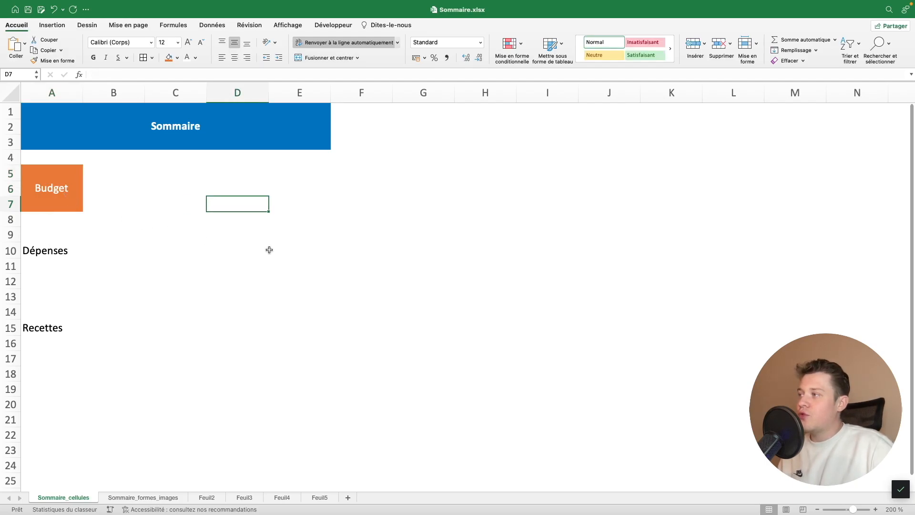
{"action": "left_click", "coordinate": [54, 191]}
{"action": "left_click", "coordinate": [54, 191]}
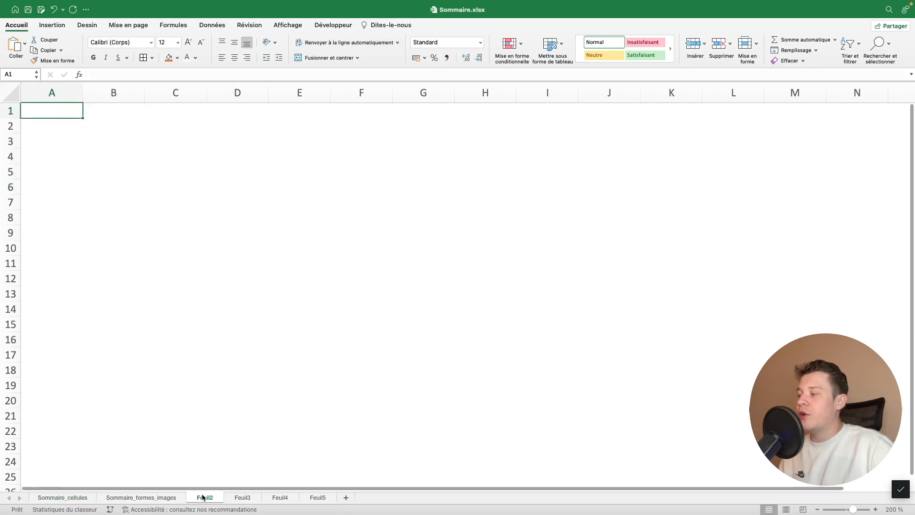
{"action": "left_click", "coordinate": [90, 499]}
Merge and centre the Dépenses label over A10:A12, with a red fill and bold white text
{"action": "left_click", "coordinate": [64, 254]}
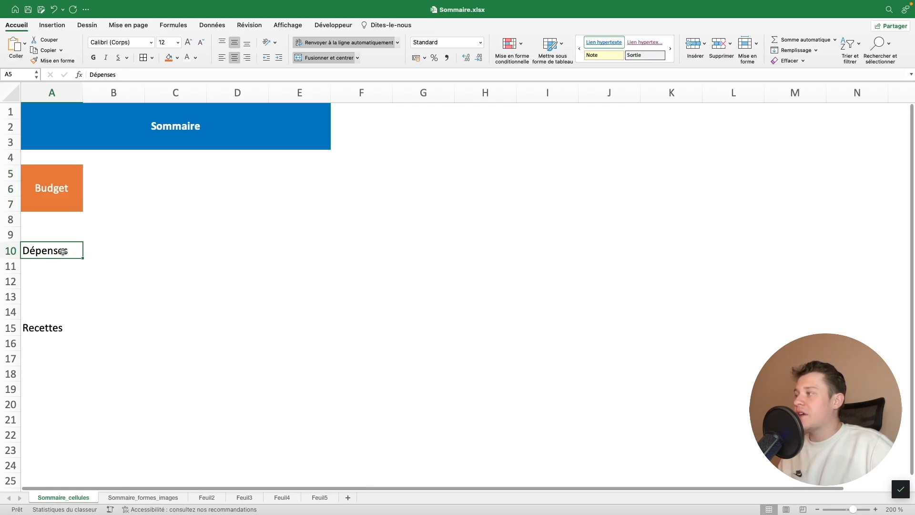
{"action": "left_click_drag", "start_coordinate": [63, 256], "coordinate": [59, 283]}
{"action": "left_click", "coordinate": [321, 59]}
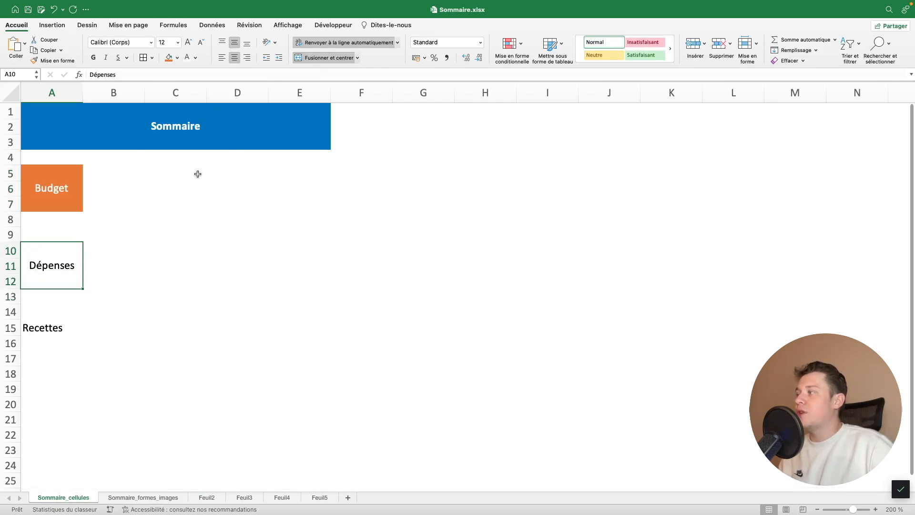
{"action": "left_click", "coordinate": [177, 58]}
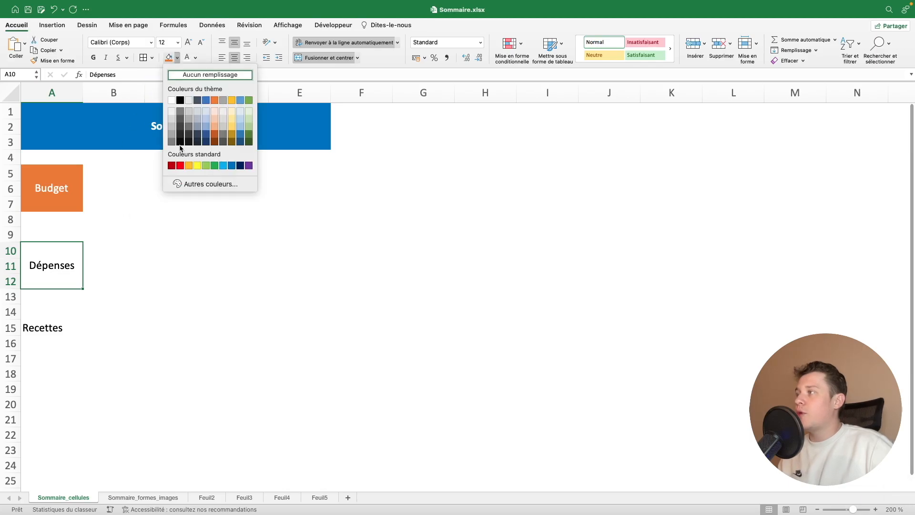
{"action": "left_click", "coordinate": [181, 166]}
{"action": "key", "text": "super+b"}
Add a hyperlink to the Dépenses cell that leads to a sheet within this document
{"action": "right_click", "coordinate": [50, 269]}
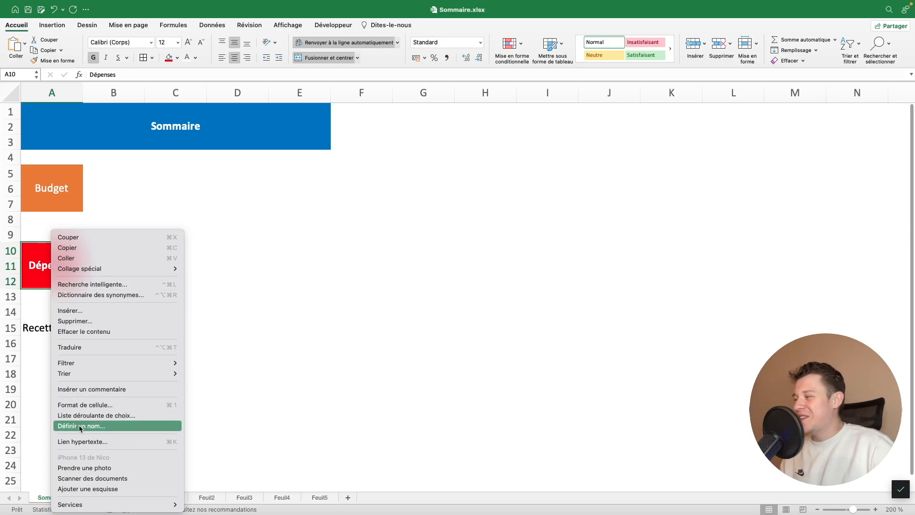
{"action": "left_click", "coordinate": [241, 281]}
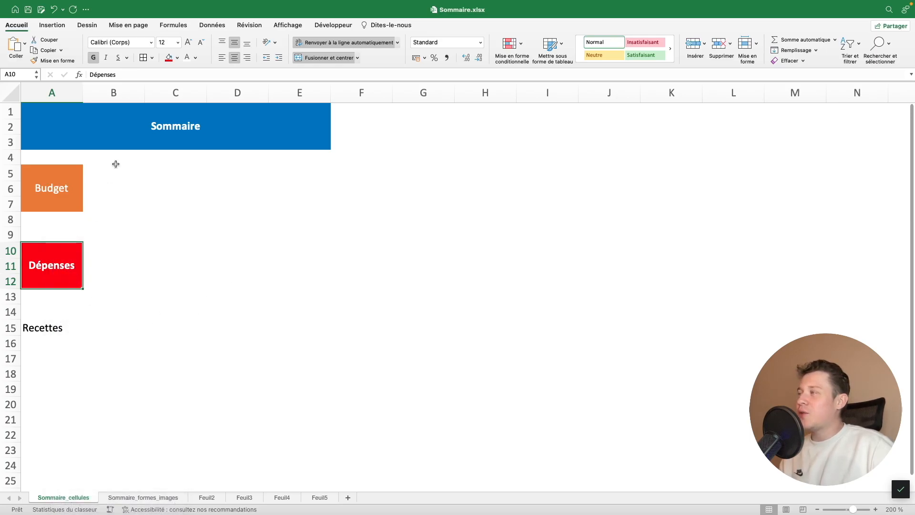
{"action": "left_click", "coordinate": [55, 26]}
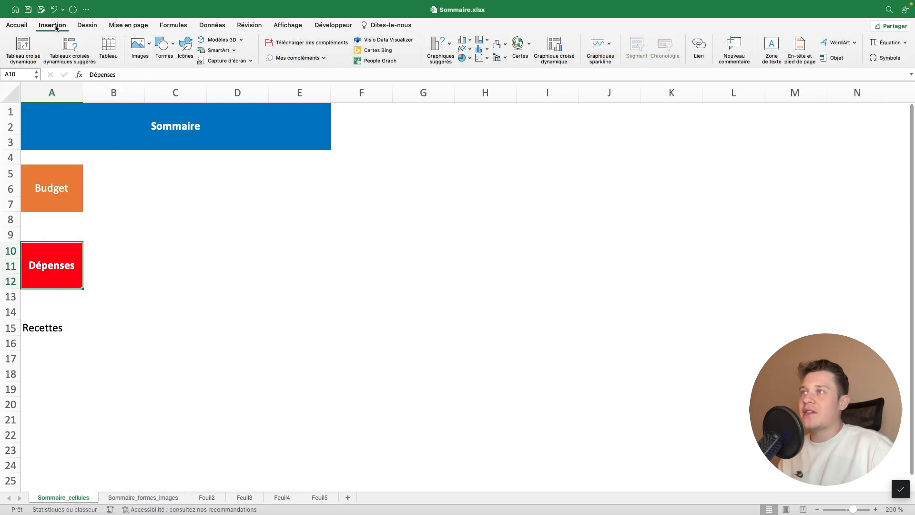
{"action": "left_click", "coordinate": [699, 48]}
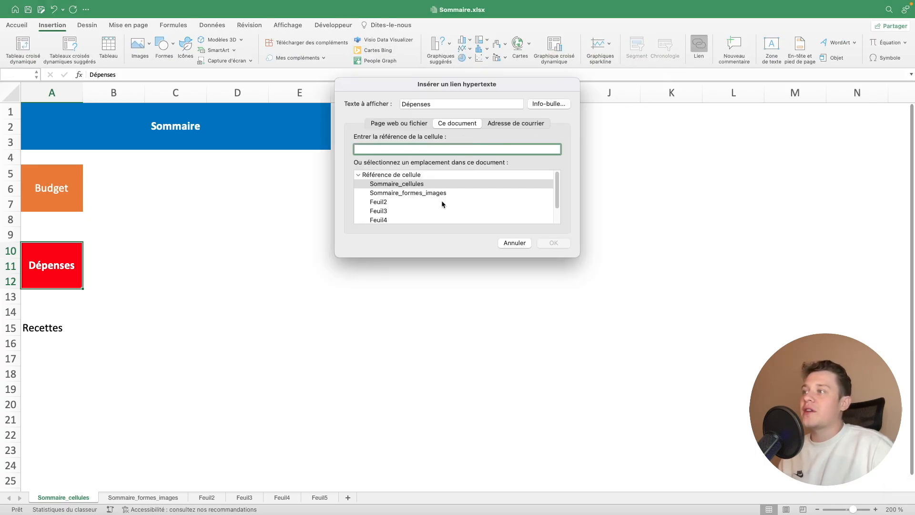
{"action": "scroll", "coordinate": [435, 205], "scroll_direction": "down", "scroll_amount": 2}
{"action": "left_click", "coordinate": [389, 193]}
{"action": "left_click", "coordinate": [554, 243]}
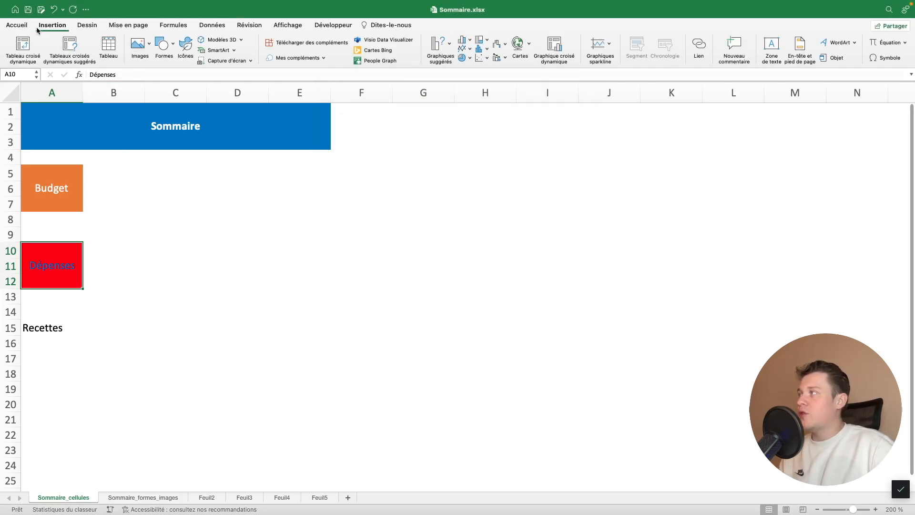
Set the linked Dépenses text back to white and bold
{"action": "left_click", "coordinate": [16, 25]}
{"action": "left_click", "coordinate": [186, 58]}
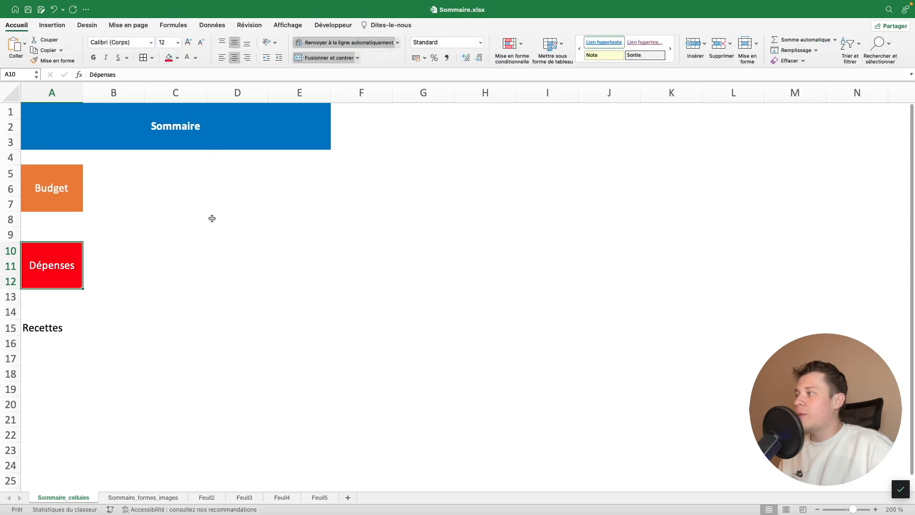
{"action": "key", "text": "super+b"}
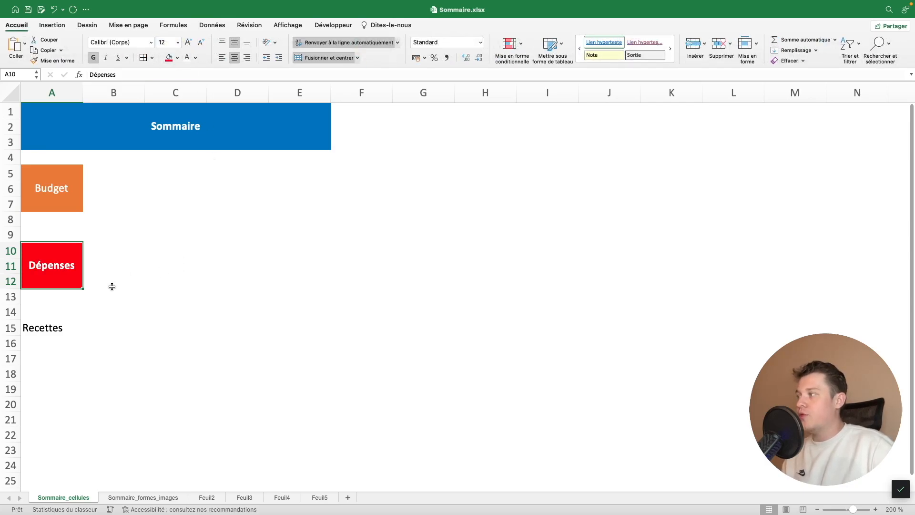
Test the Dépenses link by following it, and rename the Feuil2 sheet as Budget
{"action": "left_click", "coordinate": [63, 269]}
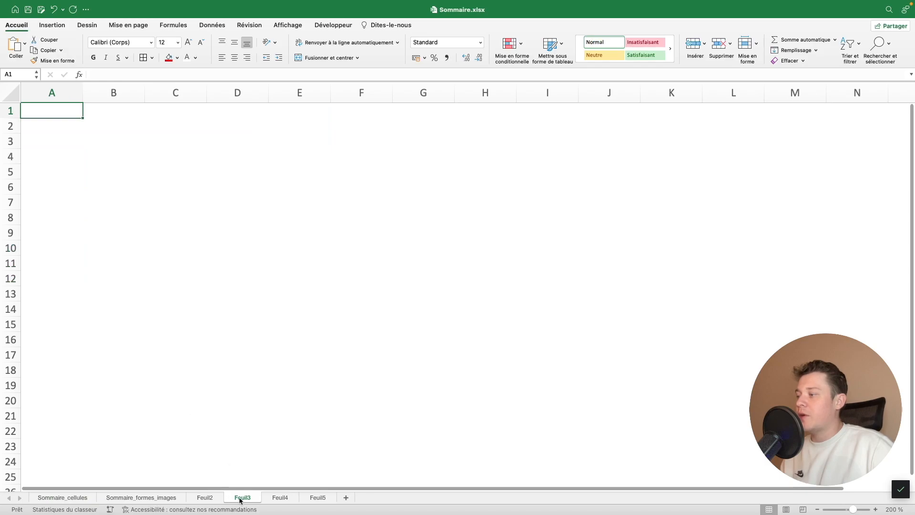
{"action": "left_click", "coordinate": [205, 498]}
{"action": "type", "text": "Budget"}
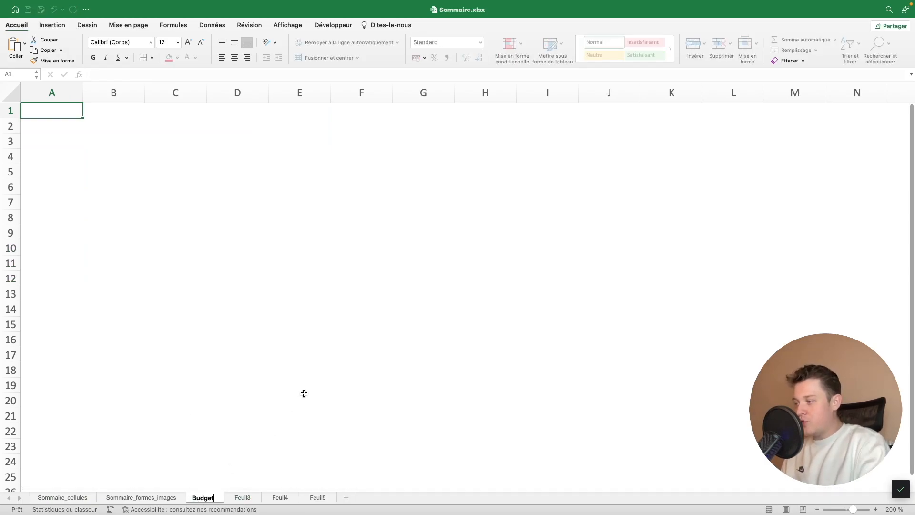
{"action": "key", "text": "Return"}
Rename the Feuil3 sheet as Dépenses and the Feuil4 sheet as Recettes
{"action": "double_click", "coordinate": [242, 497]}
{"action": "type", "text": "Dépenses"}
{"action": "key", "text": "Return"}
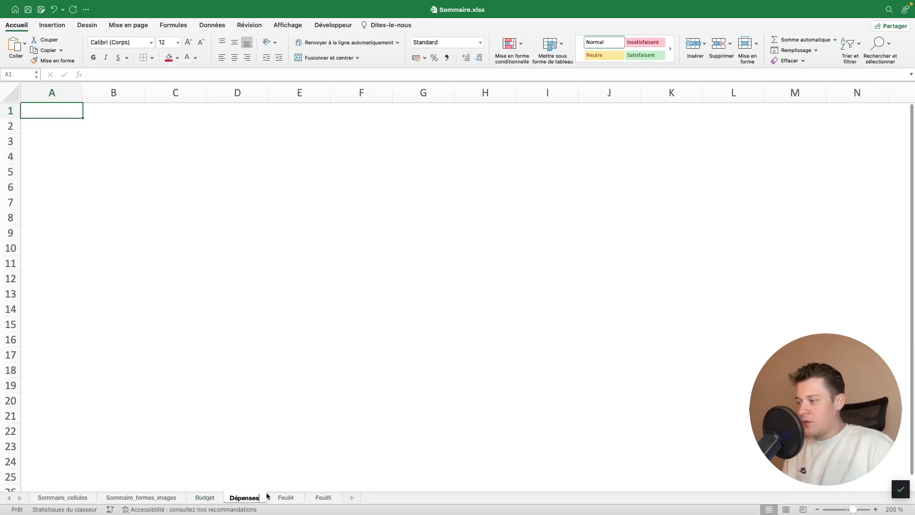
{"action": "double_click", "coordinate": [285, 497]}
{"action": "type", "text": "Recettes"}
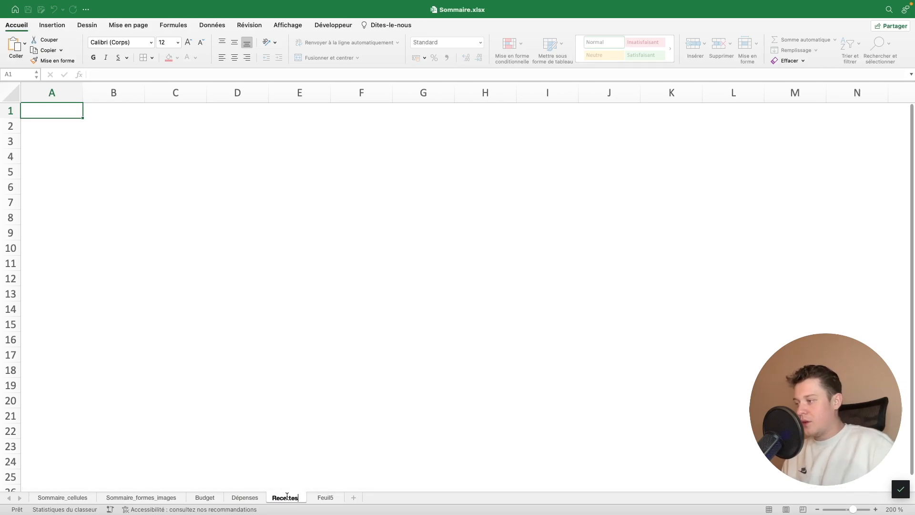
{"action": "key", "text": "Return"}
Rename the Feuil5 sheet as Synthèse, and return to the Sommaire_cellules sheet
{"action": "left_click", "coordinate": [332, 498]}
{"action": "double_click", "coordinate": [331, 498]}
{"action": "type", "text": "Synthèse"}
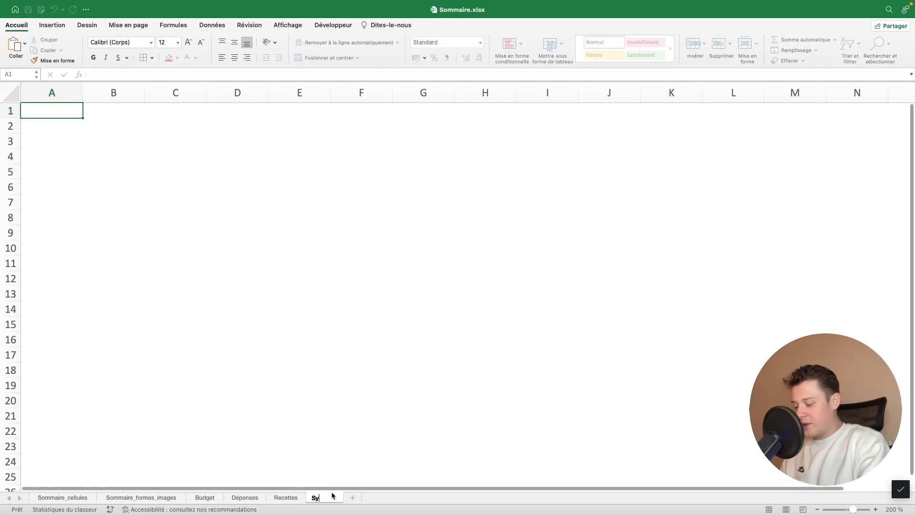
{"action": "left_click", "coordinate": [81, 499]}
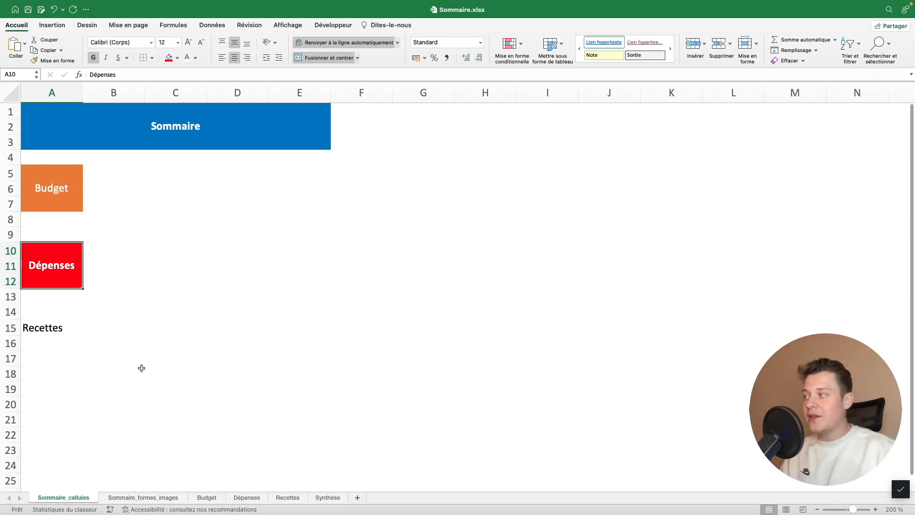
Merge and centre the Recettes label over A15:A17, with a green fill and white text
{"action": "left_click", "coordinate": [41, 326]}
{"action": "left_click_drag", "start_coordinate": [42, 327], "coordinate": [56, 357]}
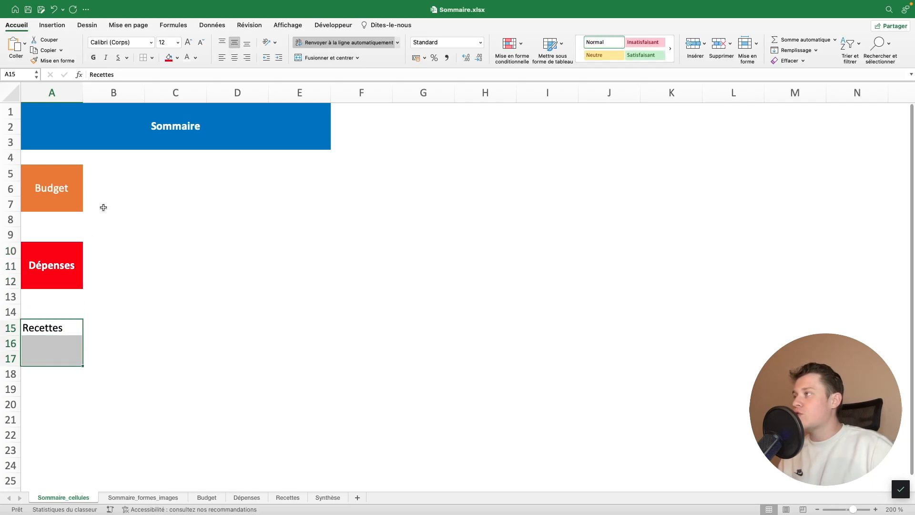
{"action": "left_click", "coordinate": [318, 58]}
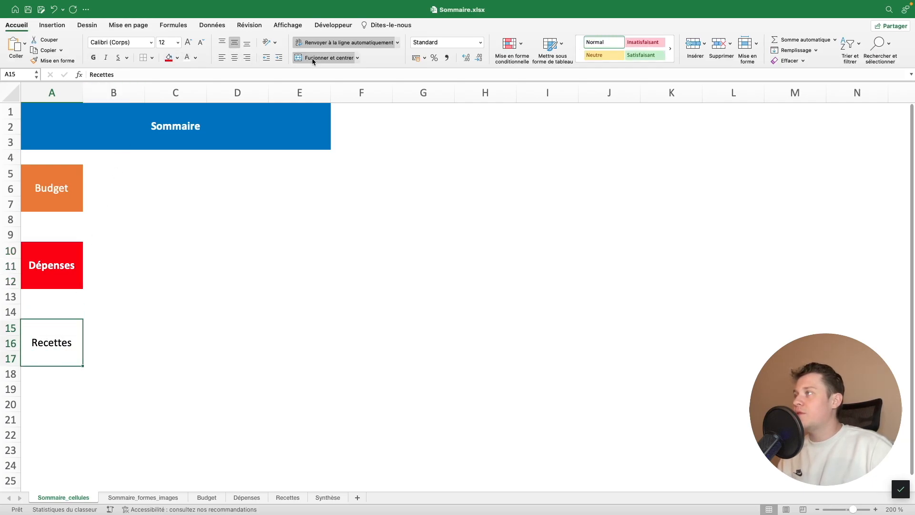
{"action": "left_click", "coordinate": [177, 58]}
{"action": "left_click", "coordinate": [216, 162]}
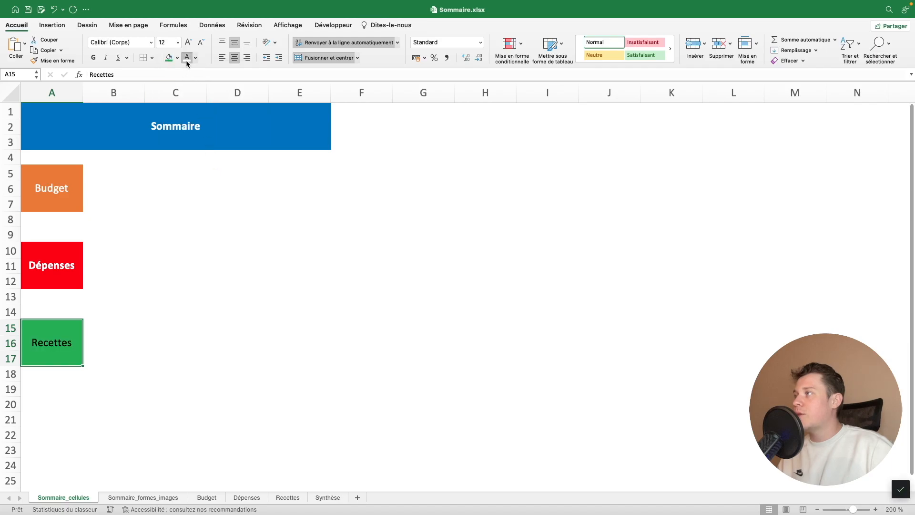
{"action": "left_click", "coordinate": [188, 61]}
Add a hyperlink to the Recettes cell that leads to cell C7 of the Recettes sheet in this document
{"action": "left_click", "coordinate": [52, 25]}
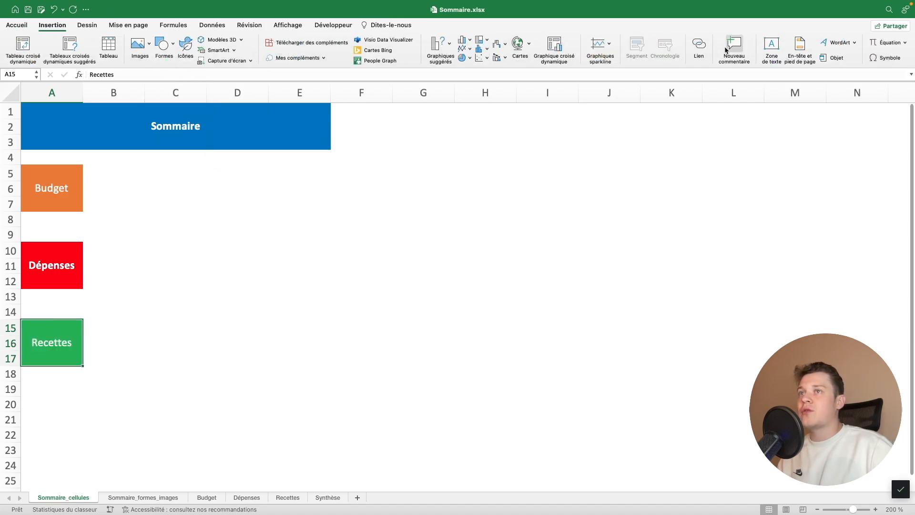
{"action": "left_click", "coordinate": [699, 46]}
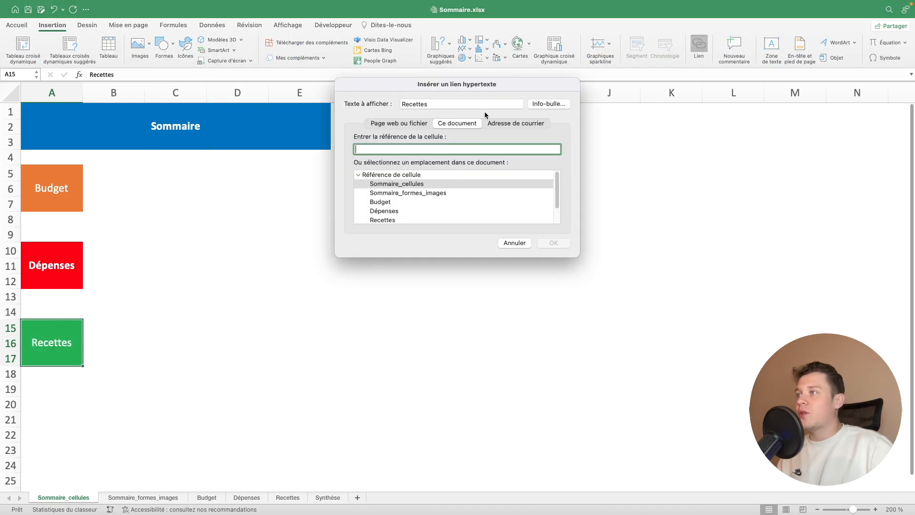
{"action": "scroll", "coordinate": [439, 193], "scroll_direction": "down", "scroll_amount": 2}
{"action": "scroll", "coordinate": [389, 197], "scroll_direction": "down", "scroll_amount": 1}
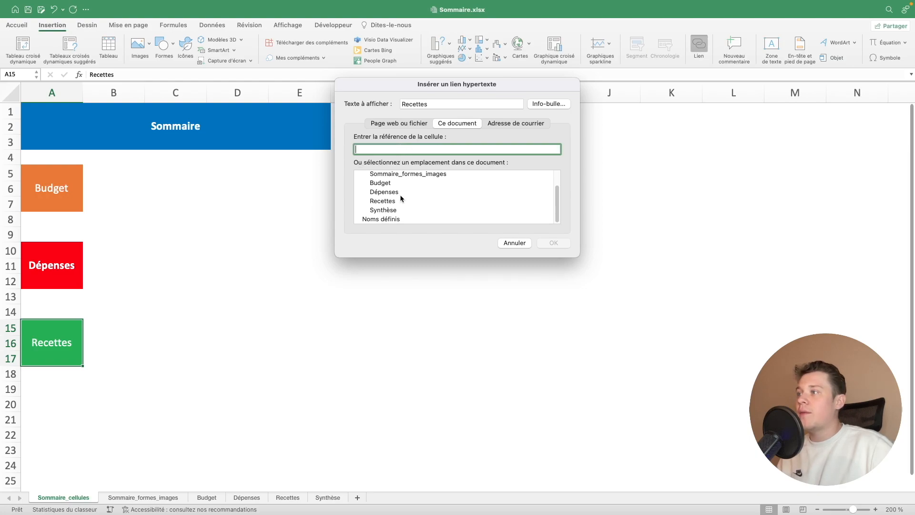
{"action": "scroll", "coordinate": [397, 195], "scroll_direction": "up", "scroll_amount": 1}
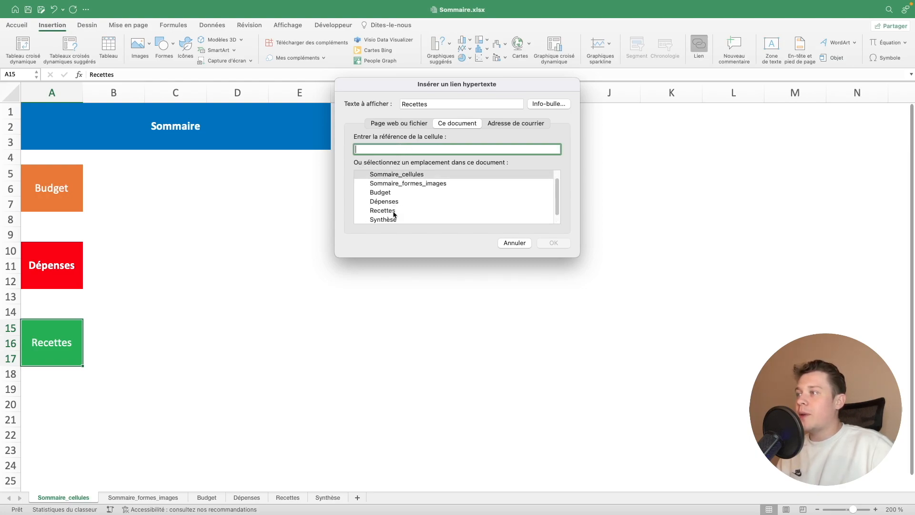
{"action": "left_click", "coordinate": [393, 211]}
{"action": "left_click_drag", "start_coordinate": [391, 146], "coordinate": [327, 148]}
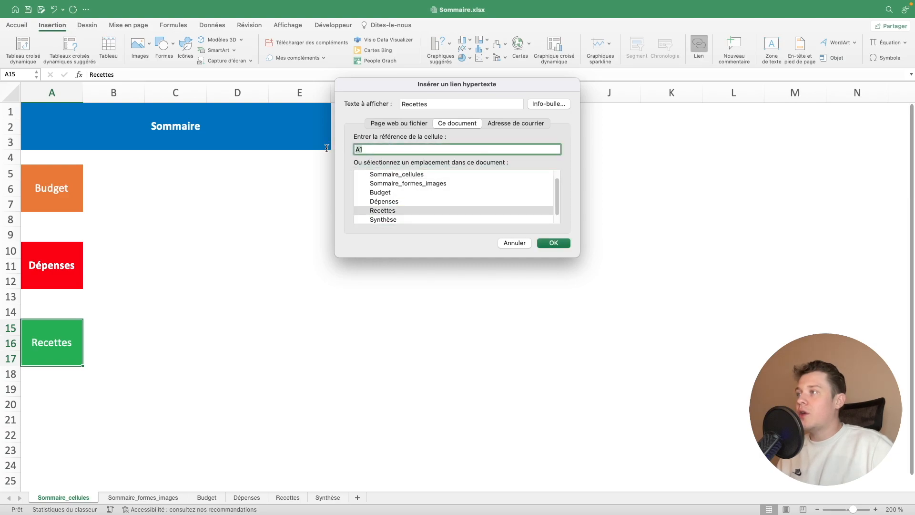
{"action": "type", "text": "C7"}
{"action": "left_click", "coordinate": [554, 242]}
{"action": "left_click", "coordinate": [212, 377]}
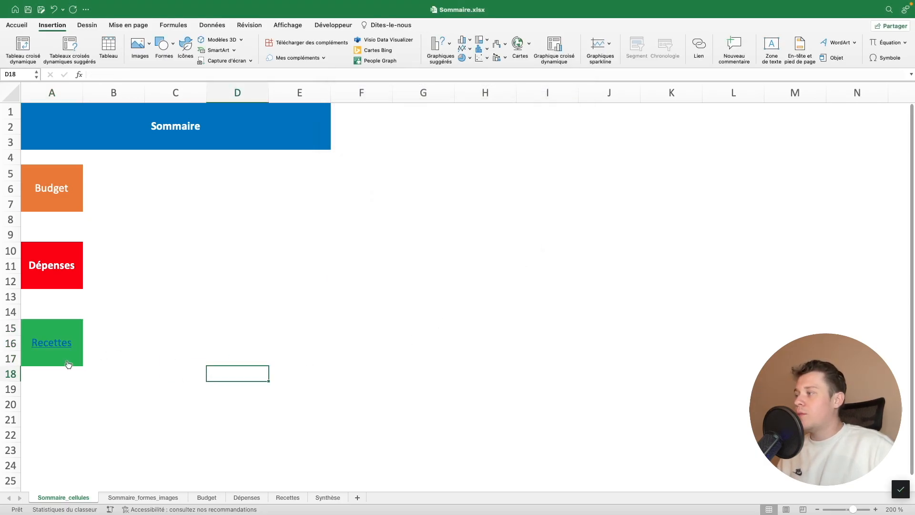
Test the Recettes link by following it, and return to the Sommaire_cellules sheet
{"action": "mouse_move", "coordinate": [66, 349]}
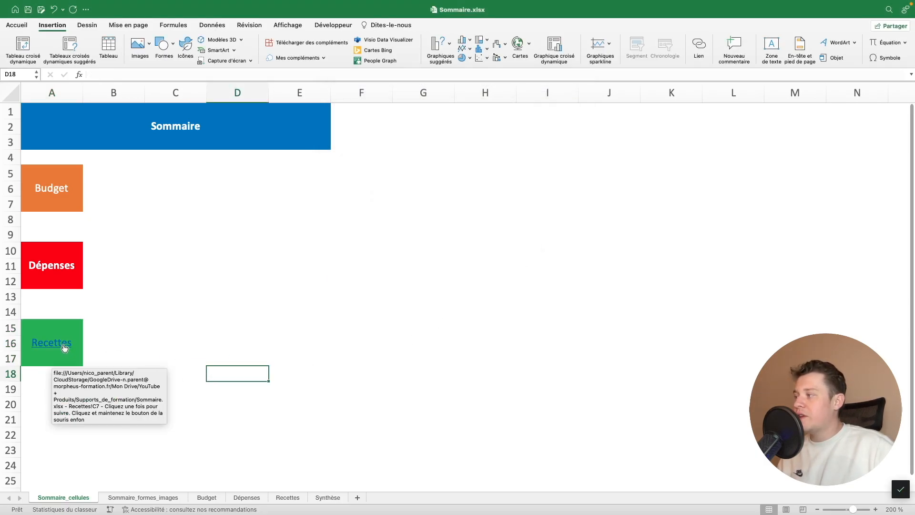
{"action": "left_click", "coordinate": [65, 348]}
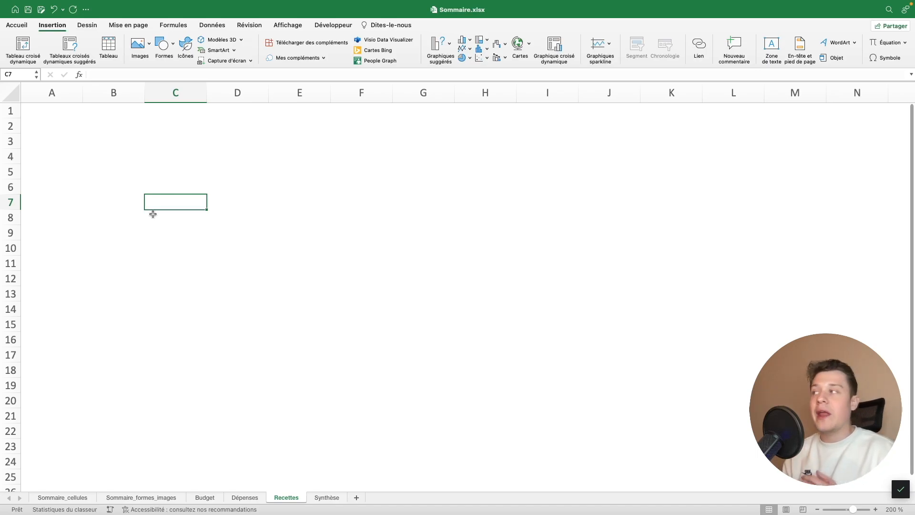
{"action": "left_click", "coordinate": [78, 498]}
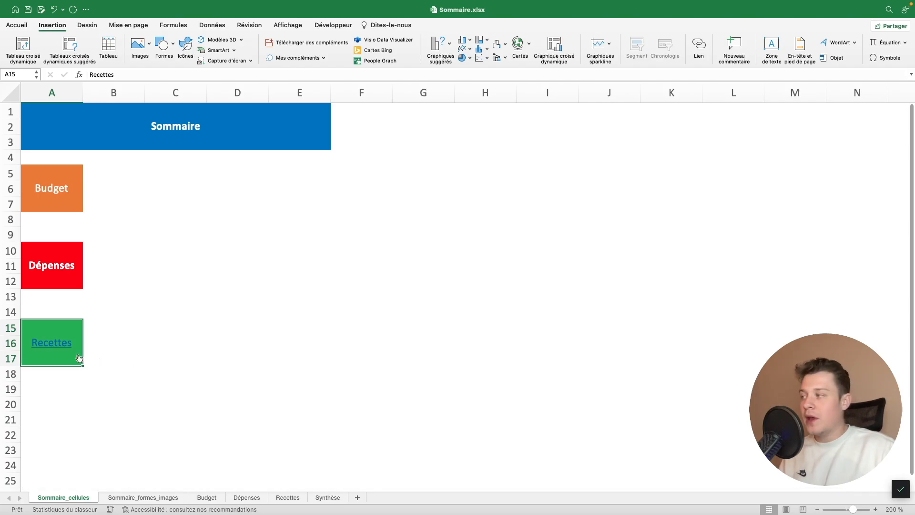
Edit the Recettes hyperlink to give it the tooltip "Cliquez pour se rendre sur la feuille Recettes"
{"action": "right_click", "coordinate": [62, 351]}
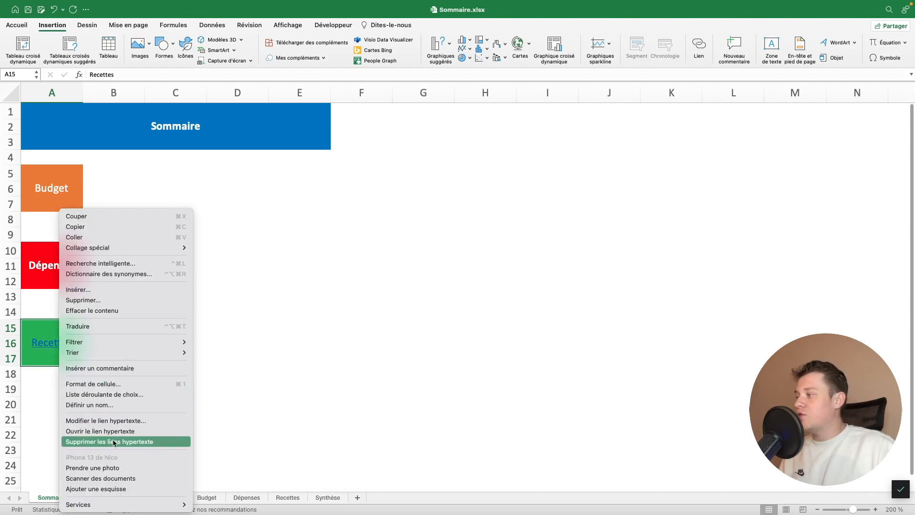
{"action": "left_click", "coordinate": [114, 423]}
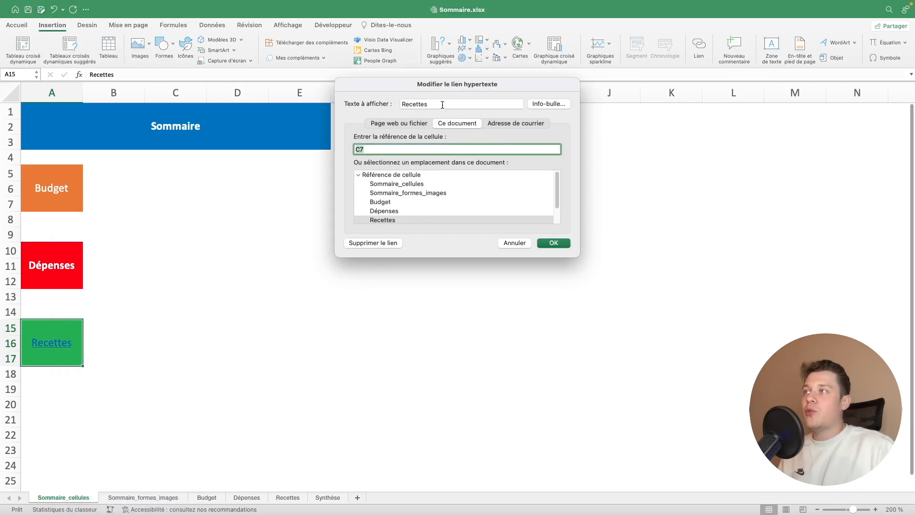
{"action": "left_click", "coordinate": [548, 107]}
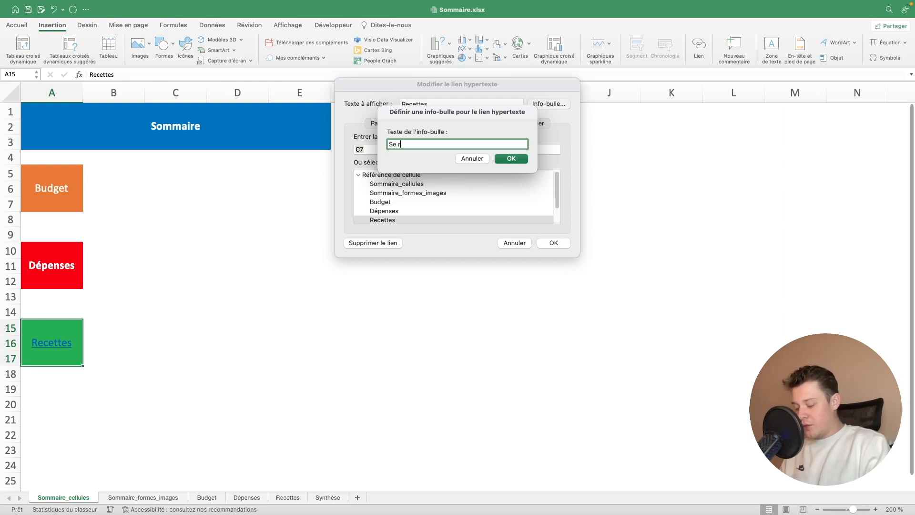
{"action": "type", "text": "Cliquez pour se rend"}
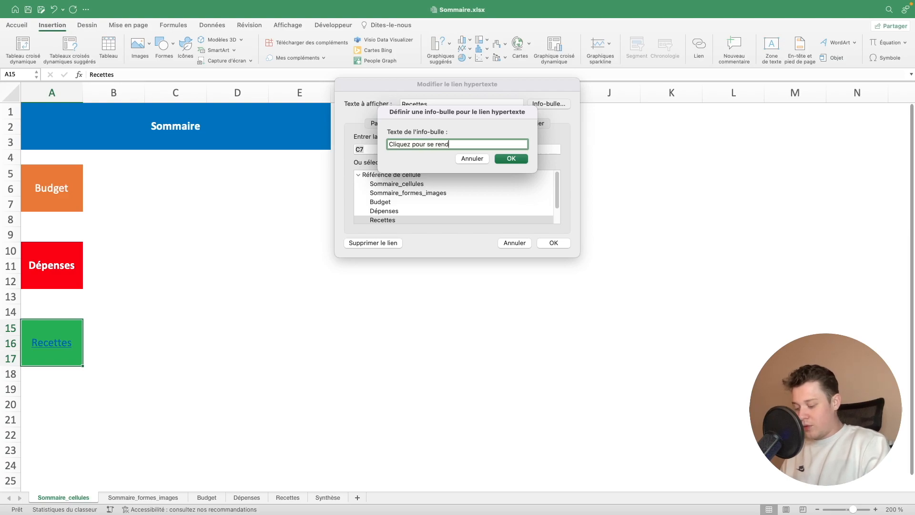
{"action": "type", "text": "re sur la fe"}
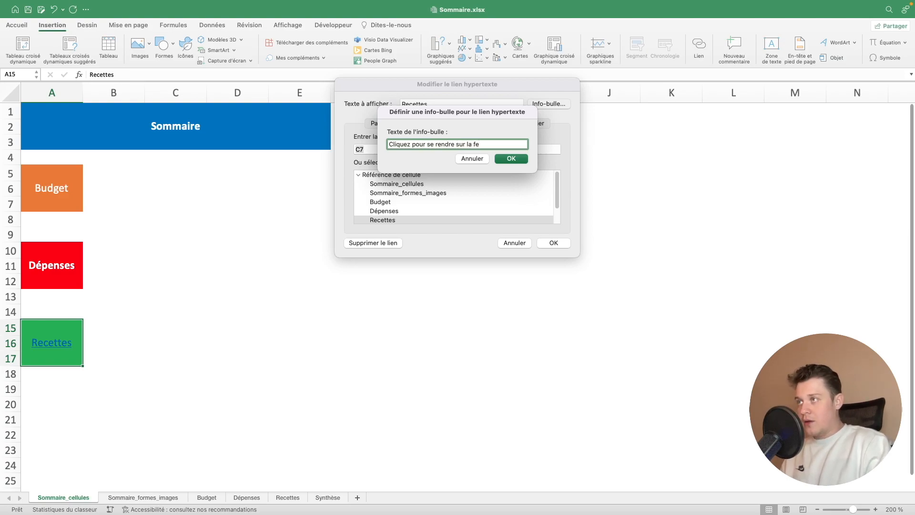
{"action": "type", "text": "uille Recettes"}
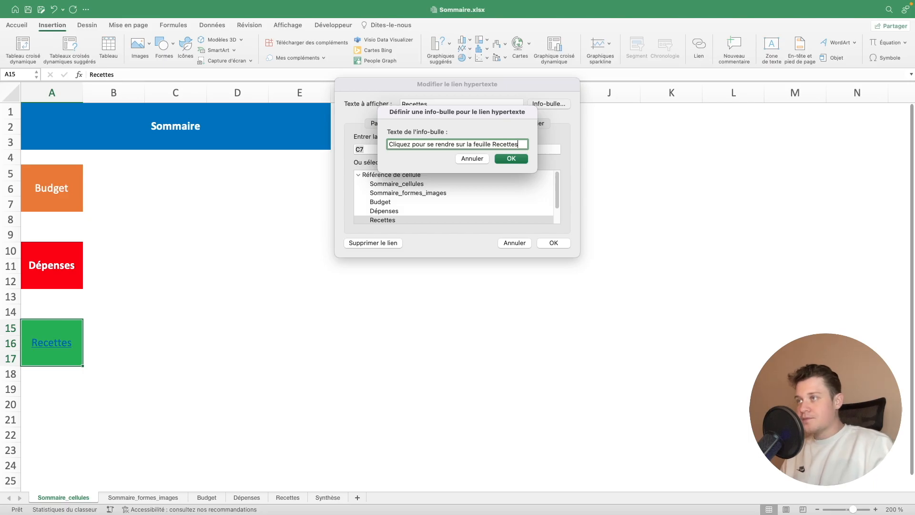
{"action": "key", "text": "Return"}
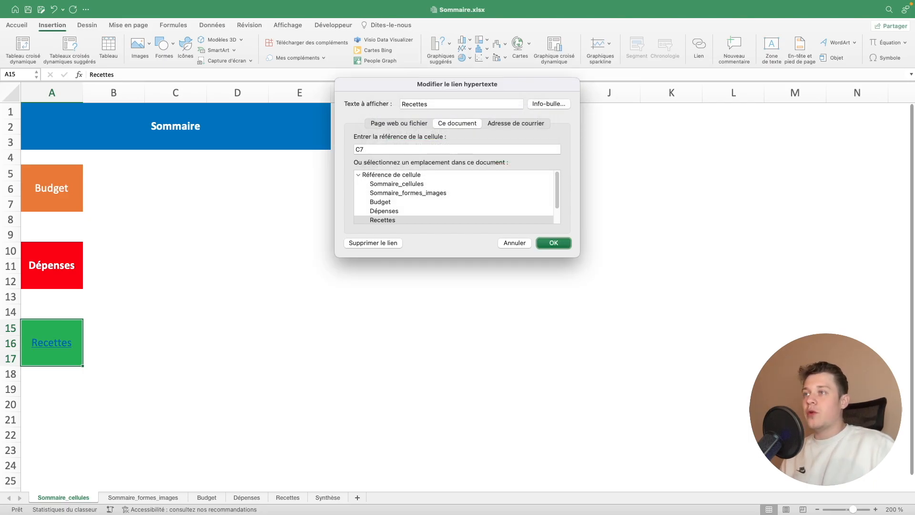
{"action": "left_click", "coordinate": [546, 243]}
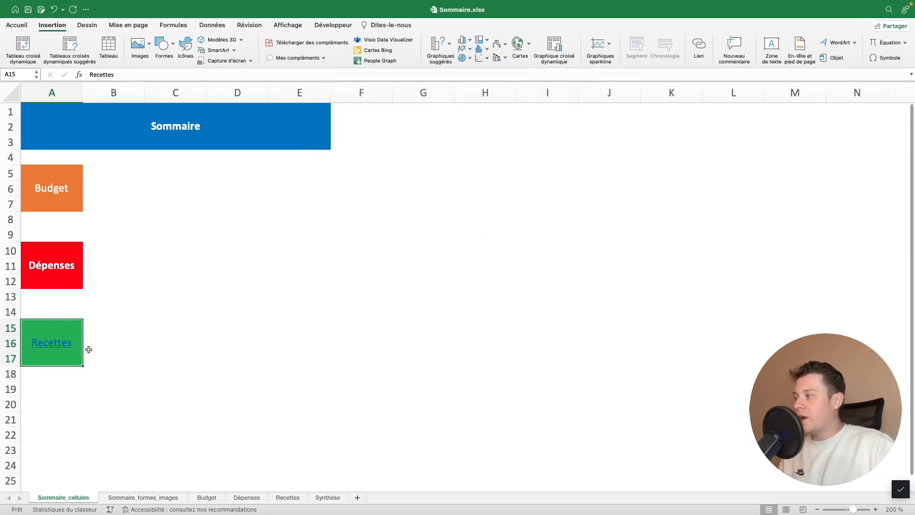
Check the Recettes link's tooltip and follow the link to its target cell, and return to the Sommaire_cellules sheet
{"action": "mouse_move", "coordinate": [67, 351]}
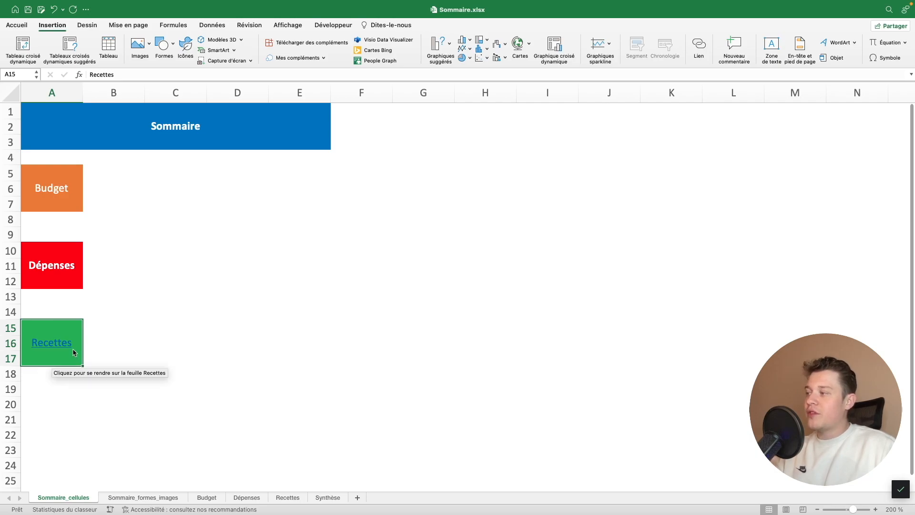
{"action": "left_click", "coordinate": [74, 352]}
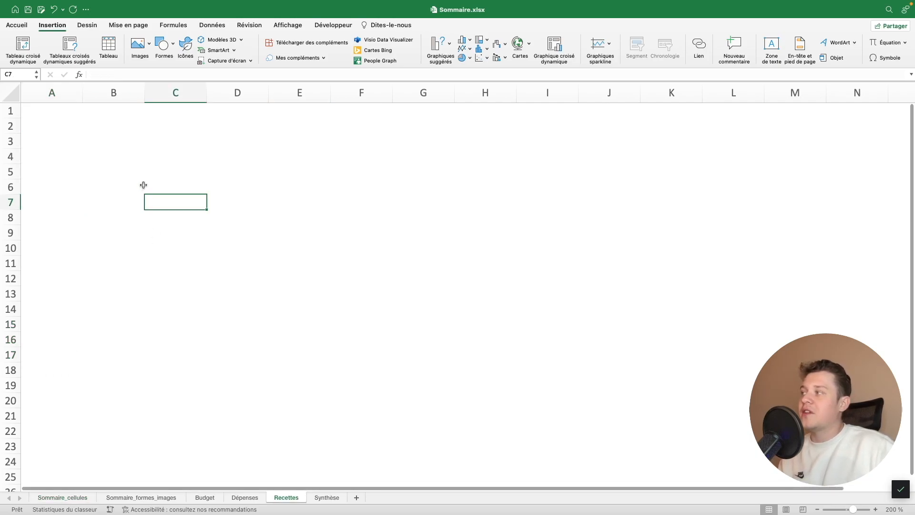
{"action": "double_click", "coordinate": [184, 199]}
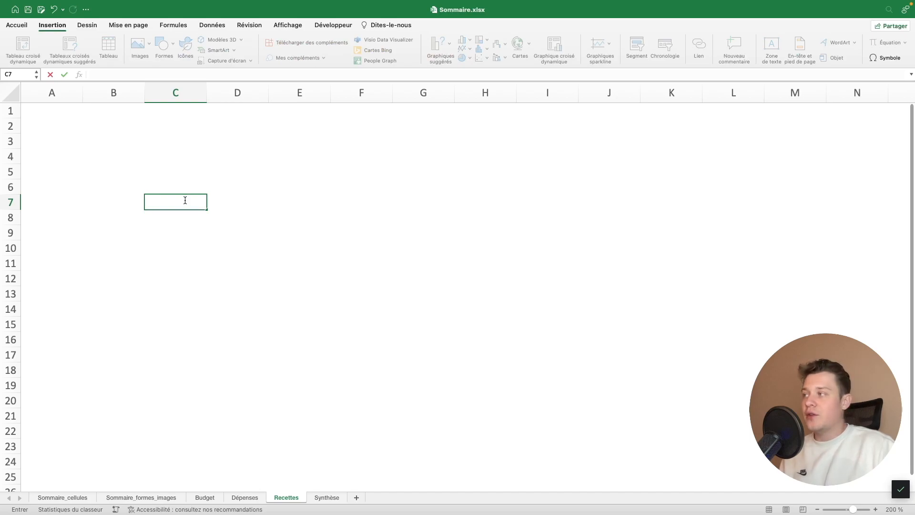
{"action": "key", "text": "Return"}
{"action": "left_click", "coordinate": [162, 496]}
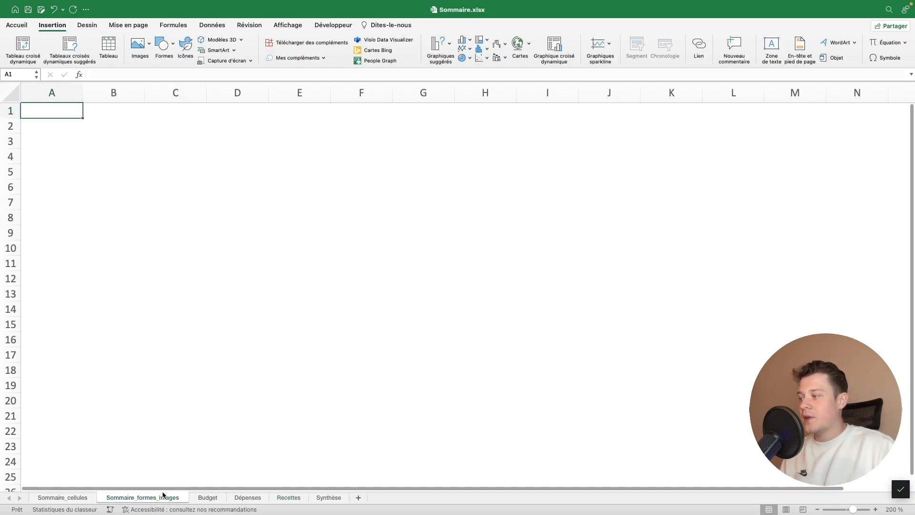
{"action": "left_click", "coordinate": [88, 499]}
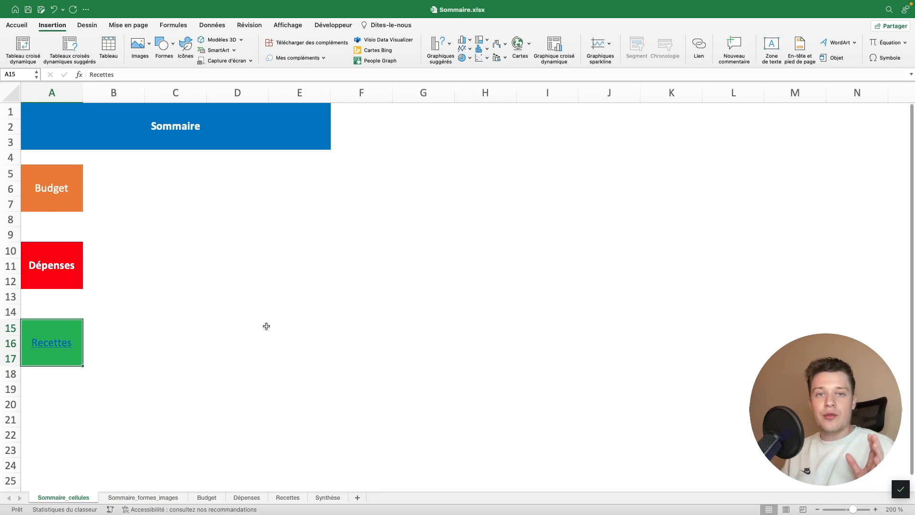
On the Sommaire_formes_images sheet, draw a rectangle about 3.5" wide and 0.65" high over rows 2 to 4, containing the text Sommaire
{"action": "left_click", "coordinate": [164, 498]}
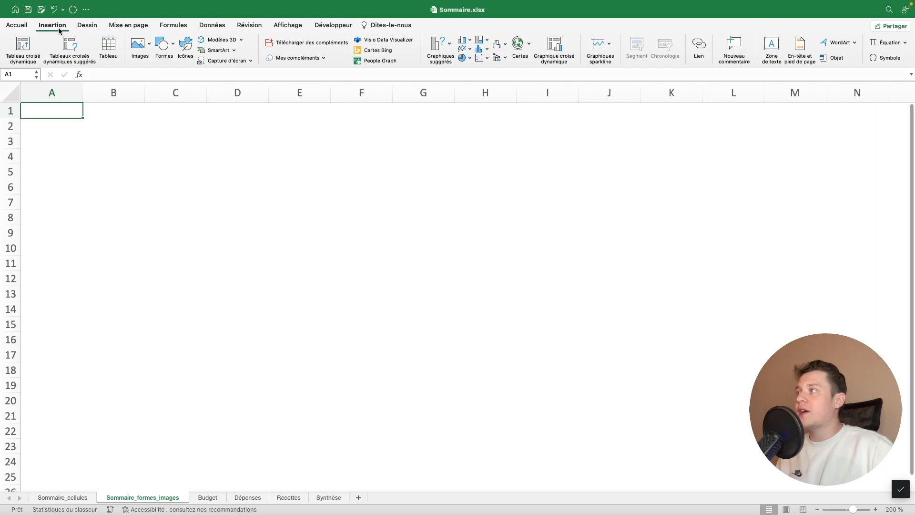
{"action": "left_click", "coordinate": [163, 44]}
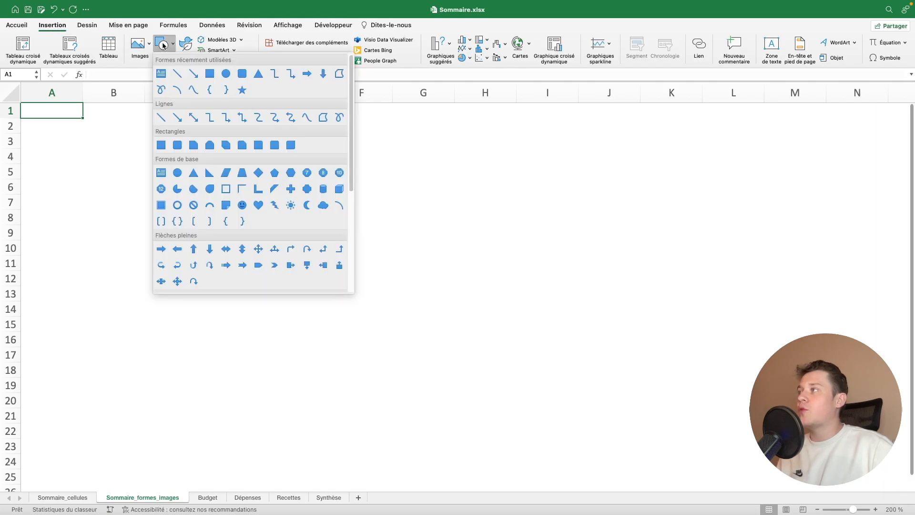
{"action": "left_click", "coordinate": [210, 75]}
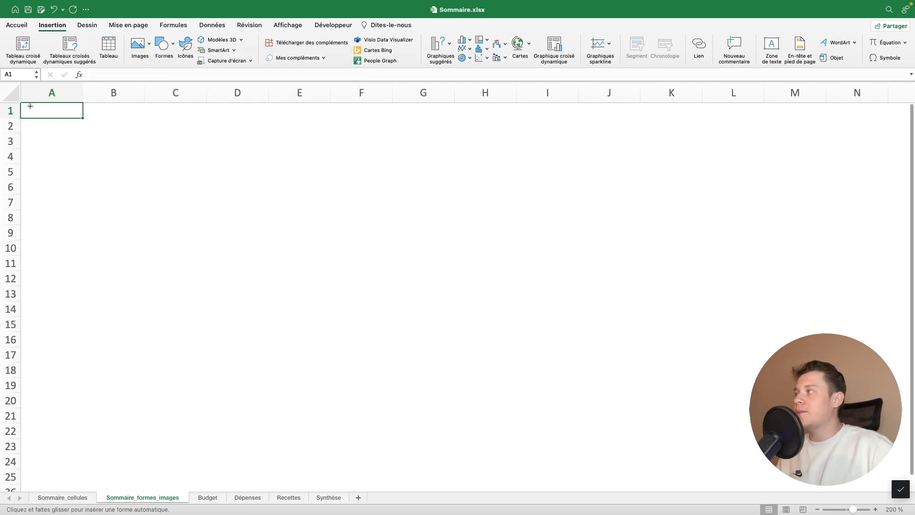
{"action": "left_click_drag", "start_coordinate": [97, 120], "coordinate": [340, 164]}
{"action": "type", "text": "Sommaire"}
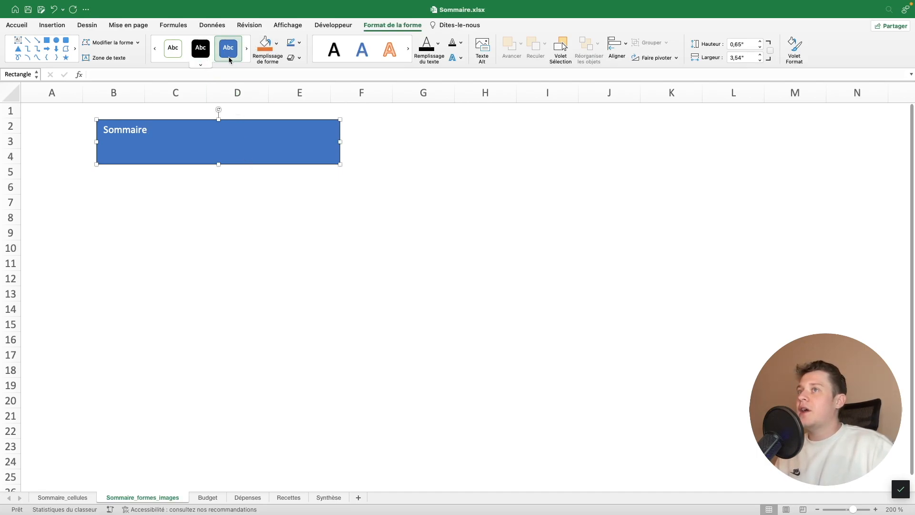
Fill the Sommaire rectangle with the standard light blue colour
{"action": "left_click", "coordinate": [208, 65]}
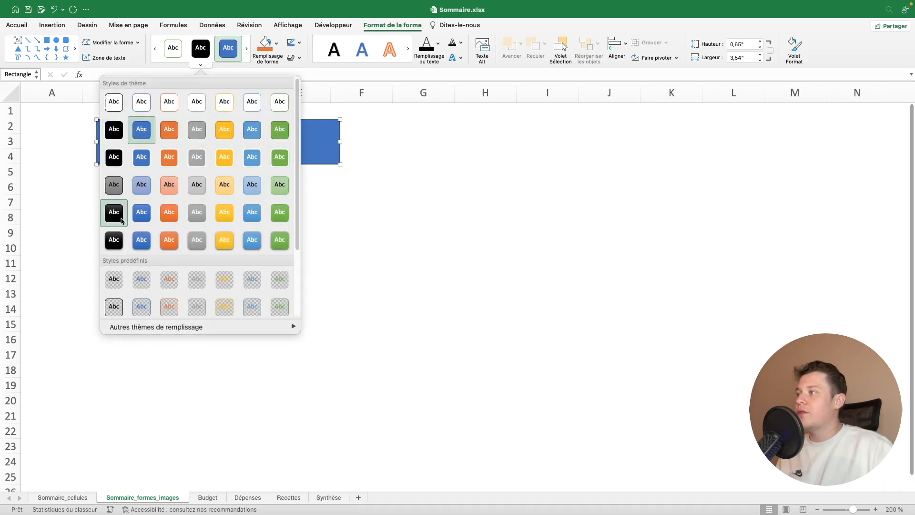
{"action": "left_click", "coordinate": [276, 43]}
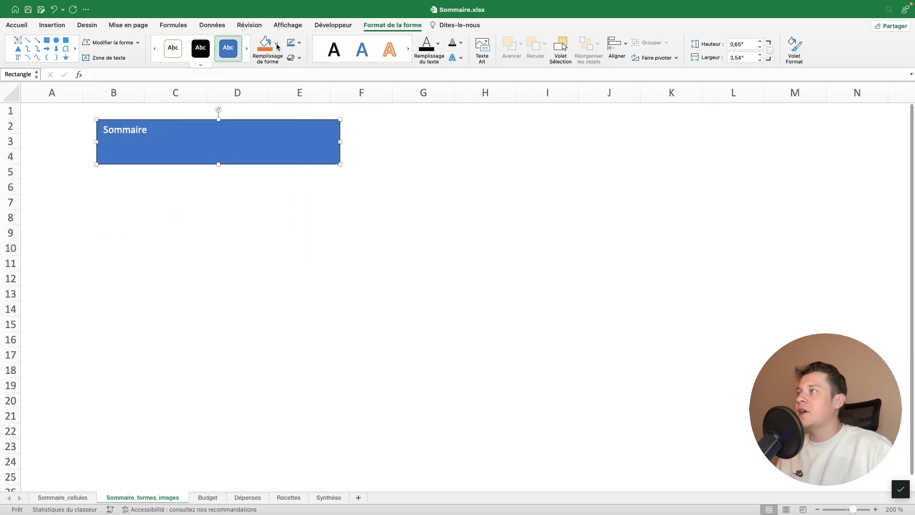
{"action": "left_click", "coordinate": [277, 43]}
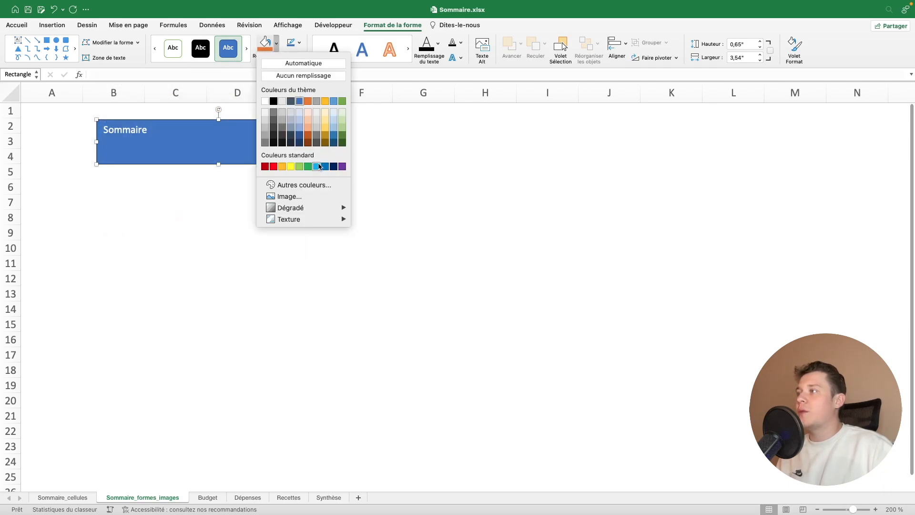
{"action": "left_click", "coordinate": [317, 166]}
Make the Sommaire rectangle's text bold, centre it horizontally and vertically, and enlarge it to 20 points
{"action": "key", "text": "super+b"}
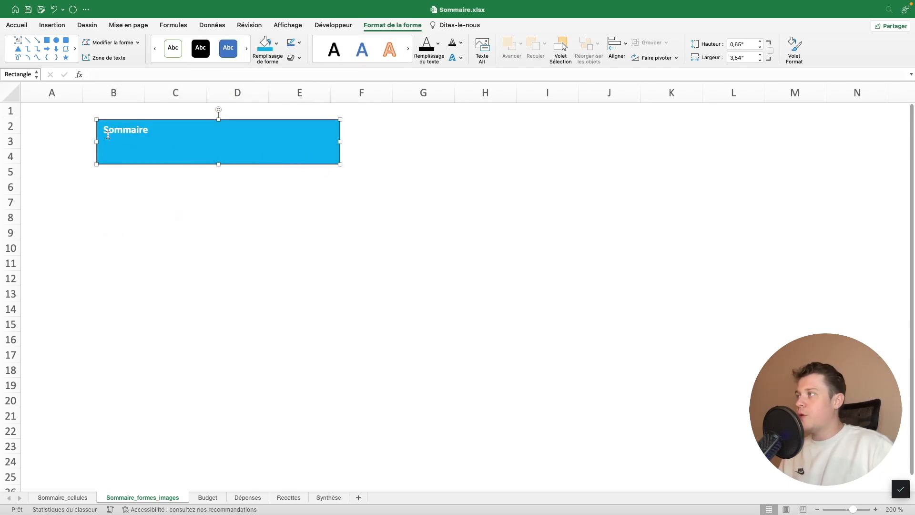
{"action": "left_click", "coordinate": [17, 25]}
{"action": "left_click", "coordinate": [234, 57]}
{"action": "left_click", "coordinate": [234, 42]}
{"action": "left_click", "coordinate": [188, 42]}
{"action": "left_click", "coordinate": [188, 42]}
{"action": "left_click", "coordinate": [189, 42]}
{"action": "left_click", "coordinate": [188, 42]}
{"action": "left_click", "coordinate": [188, 42]}
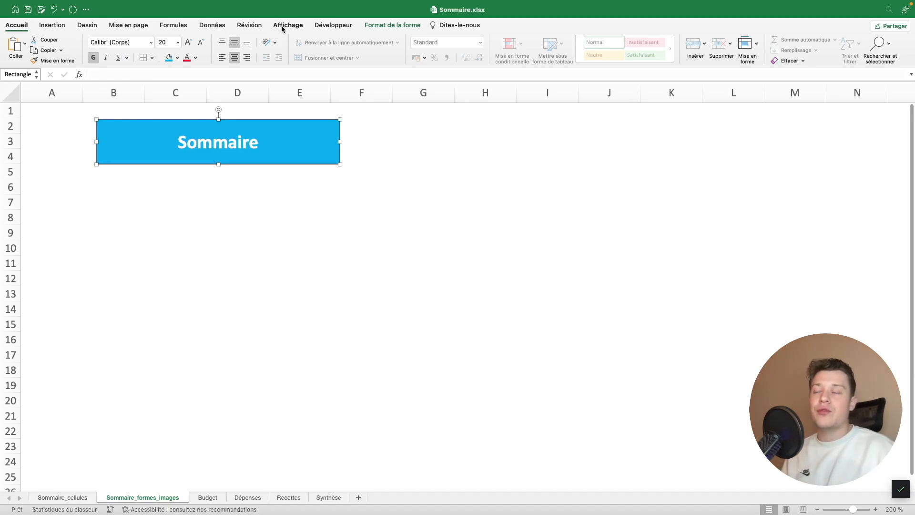
Change the Sommaire rectangle into a horizontal scroll banner and move it over rows 1 to 3, starting in column A
{"action": "left_click", "coordinate": [397, 27]}
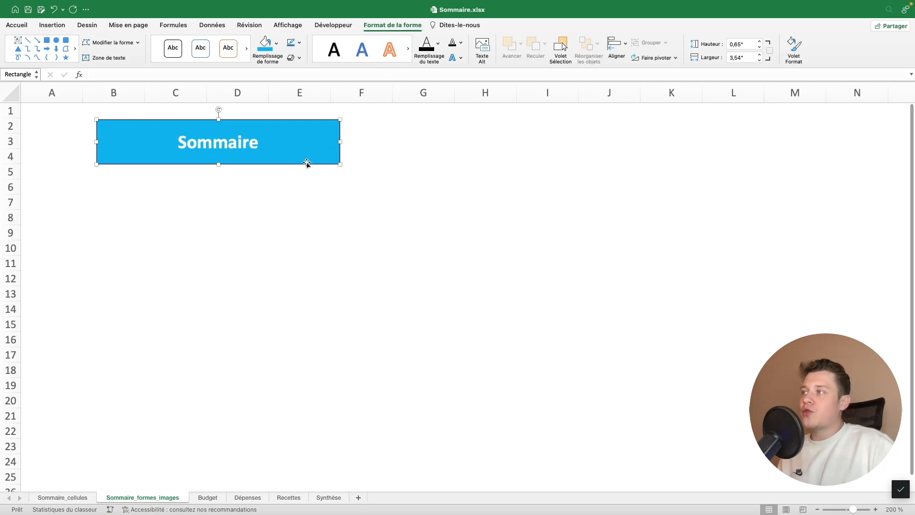
{"action": "left_click", "coordinate": [328, 198]}
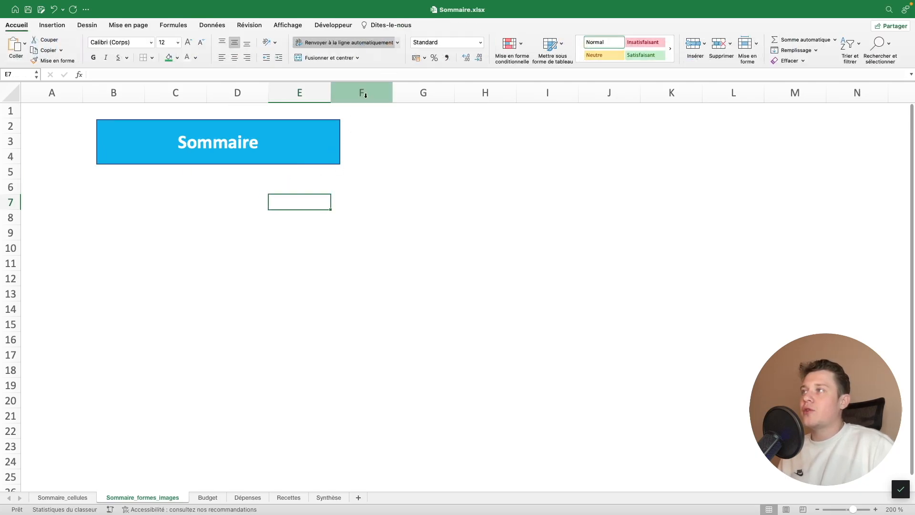
{"action": "left_click", "coordinate": [313, 149]}
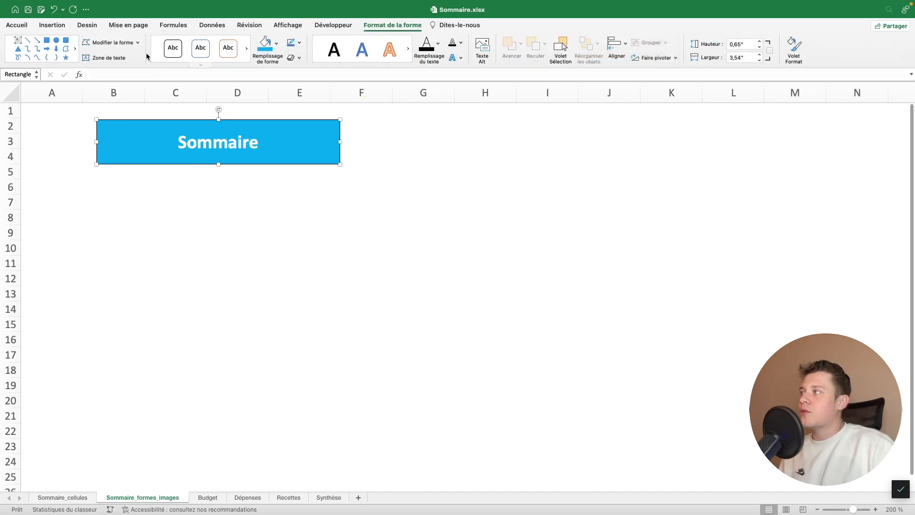
{"action": "left_click", "coordinate": [135, 45]}
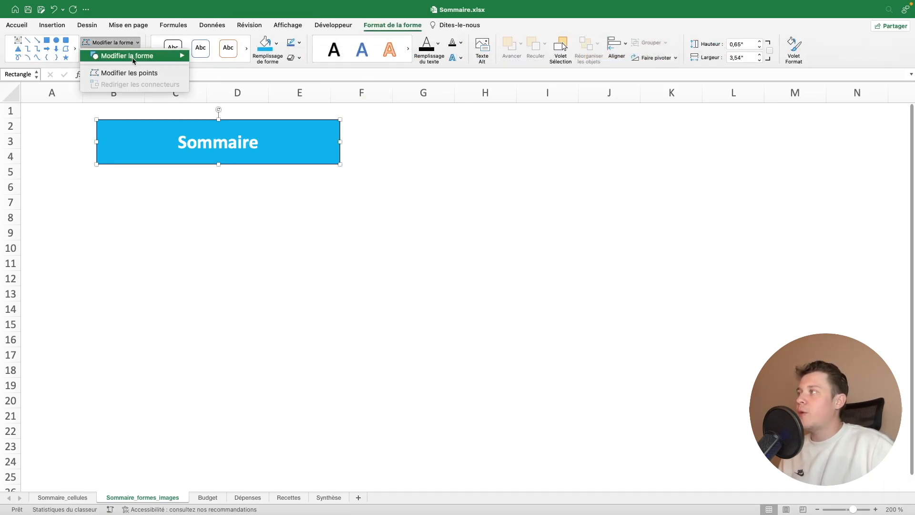
{"action": "mouse_move", "coordinate": [136, 56]}
{"action": "scroll", "coordinate": [253, 226], "scroll_direction": "down", "scroll_amount": 5}
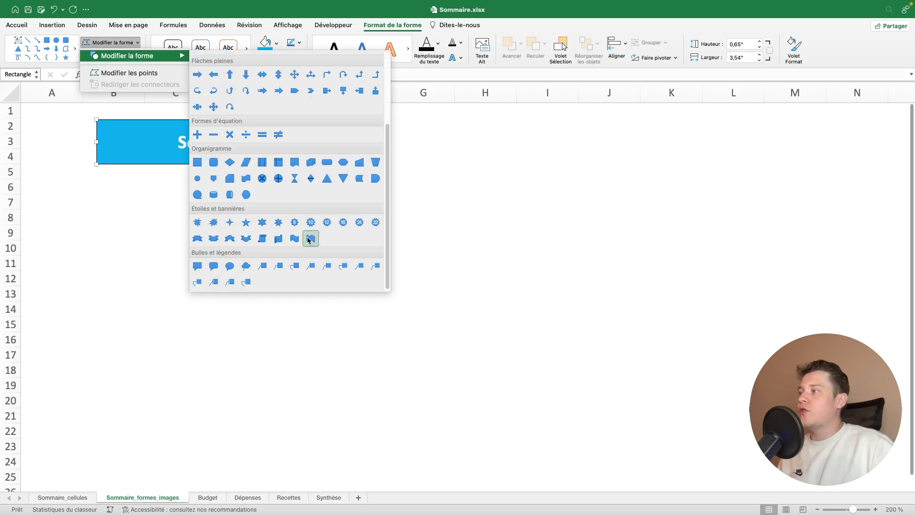
{"action": "left_click", "coordinate": [278, 240]}
{"action": "left_click", "coordinate": [367, 209]}
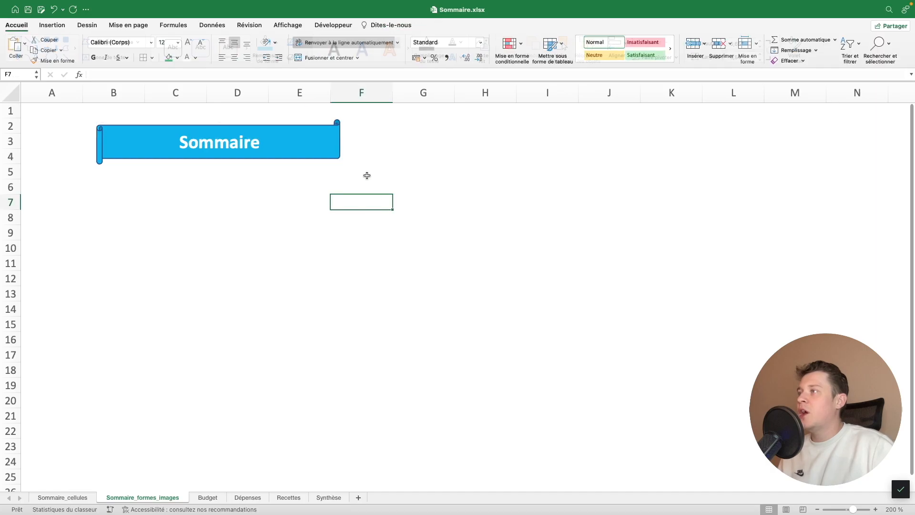
{"action": "left_click_drag", "start_coordinate": [328, 155], "coordinate": [274, 149]}
{"action": "left_click", "coordinate": [180, 205]}
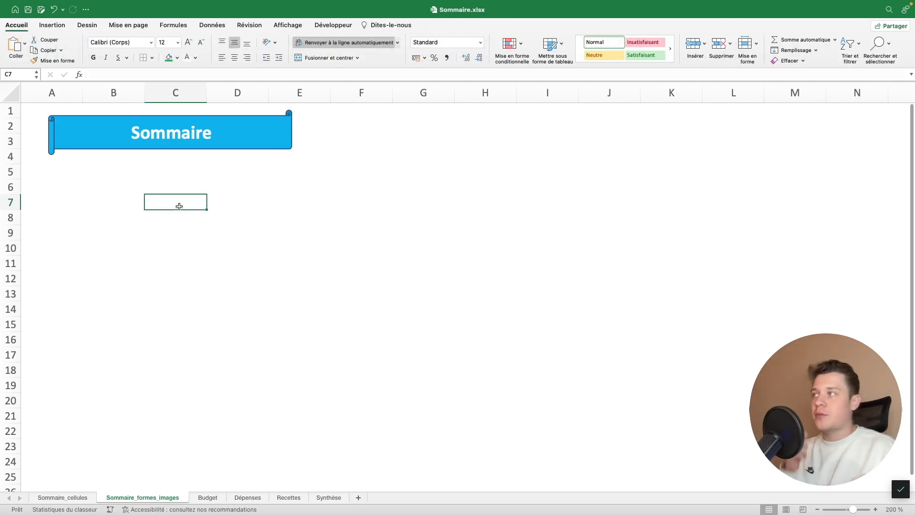
Draw a rounded rectangle about 1.37" wide and 0.48" high over rows 6 to 8, containing the text Budget
{"action": "left_click", "coordinate": [57, 187]}
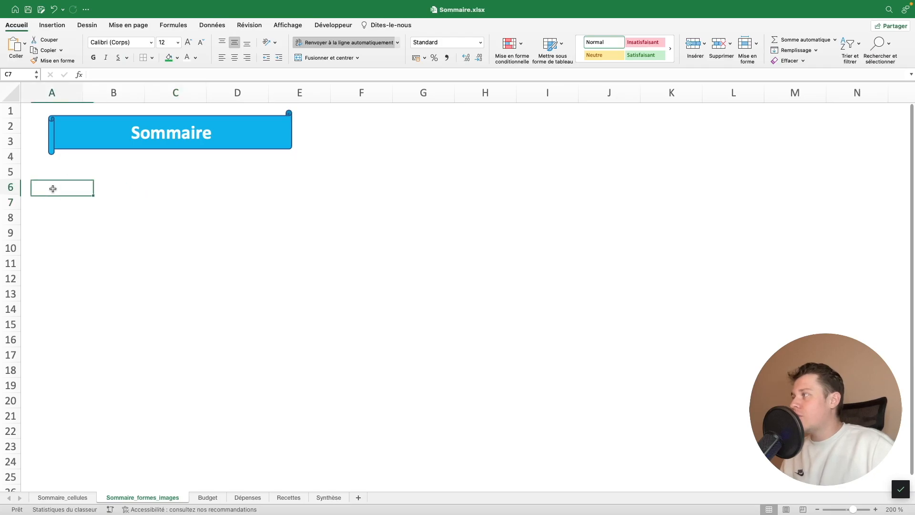
{"action": "left_click", "coordinate": [52, 25]}
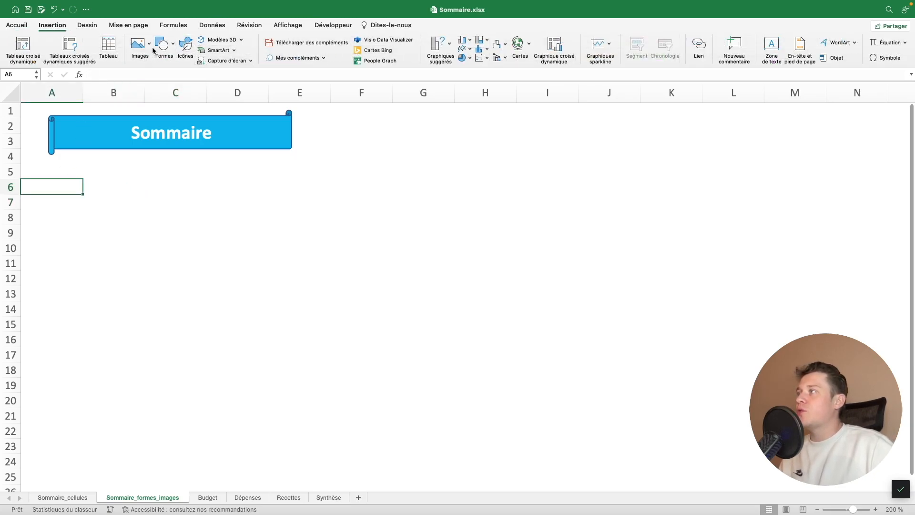
{"action": "left_click", "coordinate": [161, 46]}
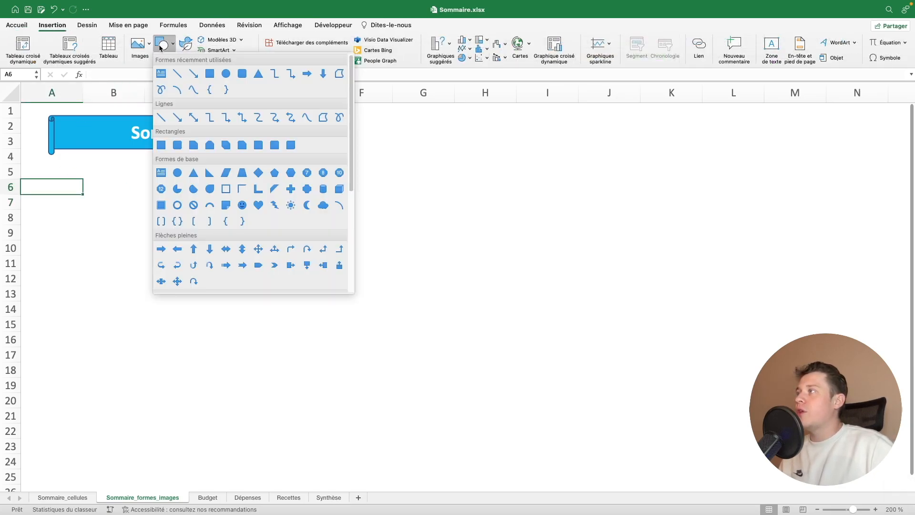
{"action": "left_click", "coordinate": [242, 76]}
{"action": "left_click_drag", "start_coordinate": [52, 186], "coordinate": [144, 220]}
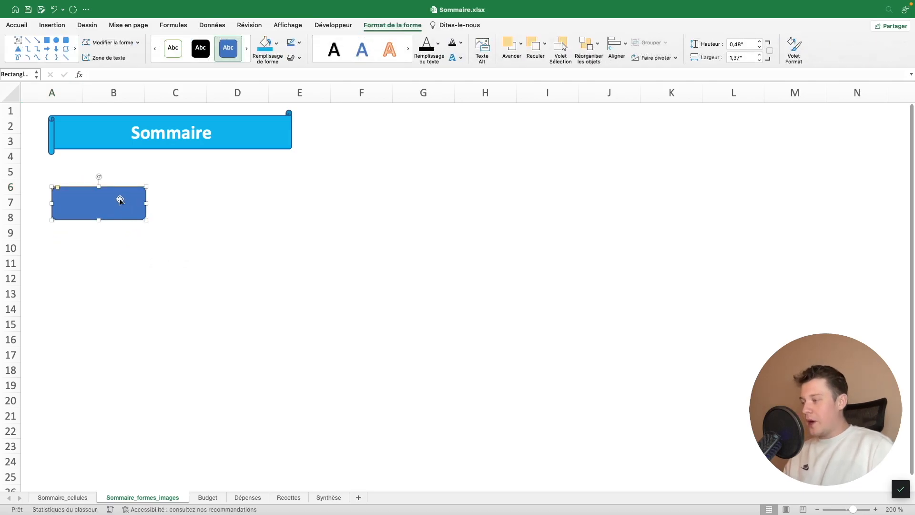
{"action": "type", "text": "Budget"}
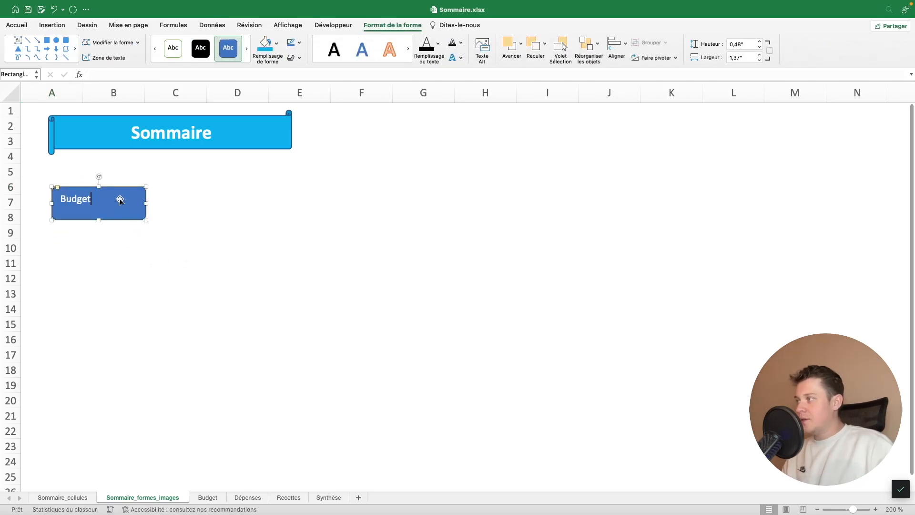
Fill the Budget shape with the lightest gold theme colour and set its text to black
{"action": "left_click", "coordinate": [17, 25]}
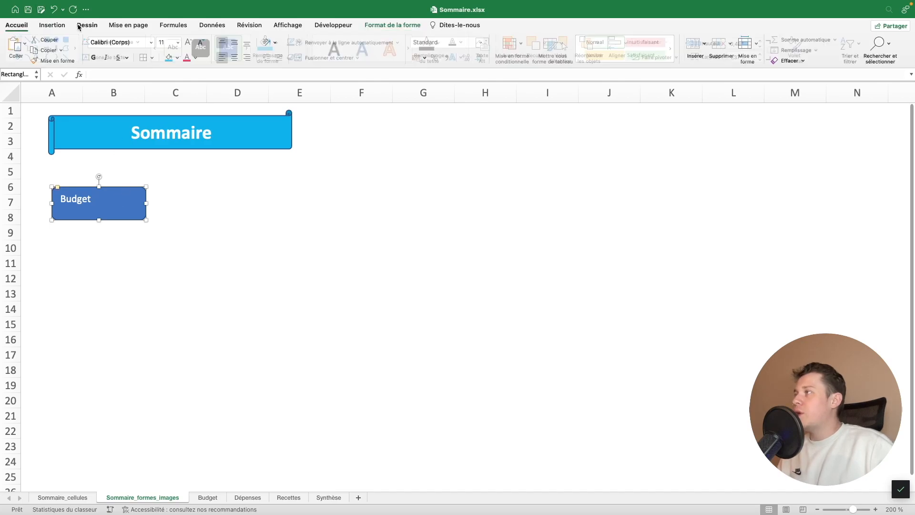
{"action": "left_click", "coordinate": [177, 57]}
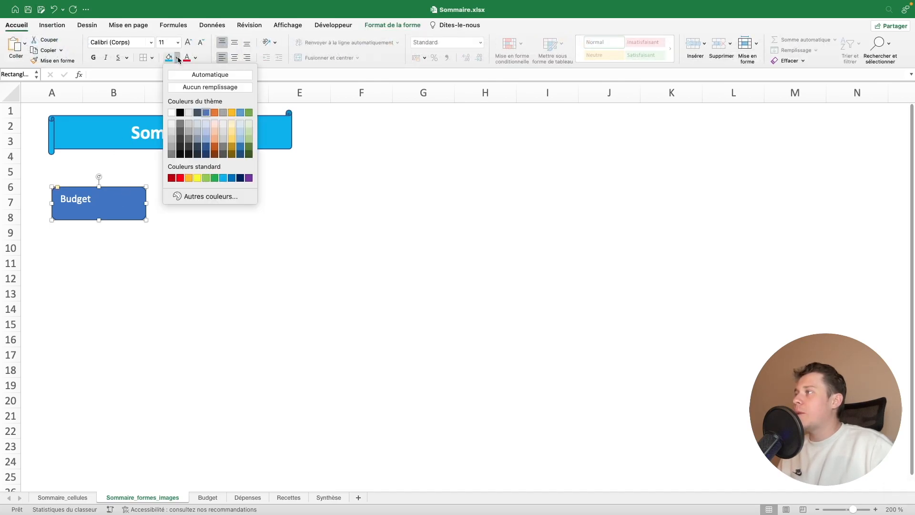
{"action": "left_click", "coordinate": [216, 125]}
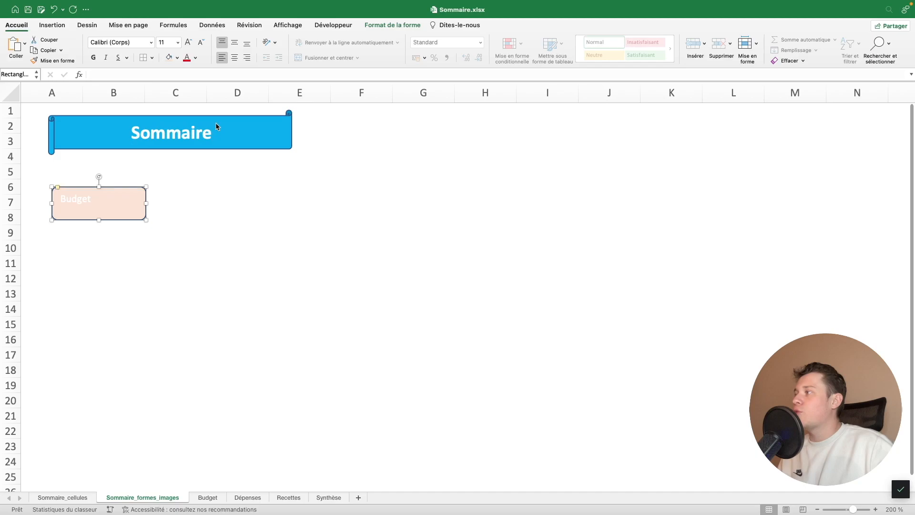
{"action": "left_click", "coordinate": [177, 58]}
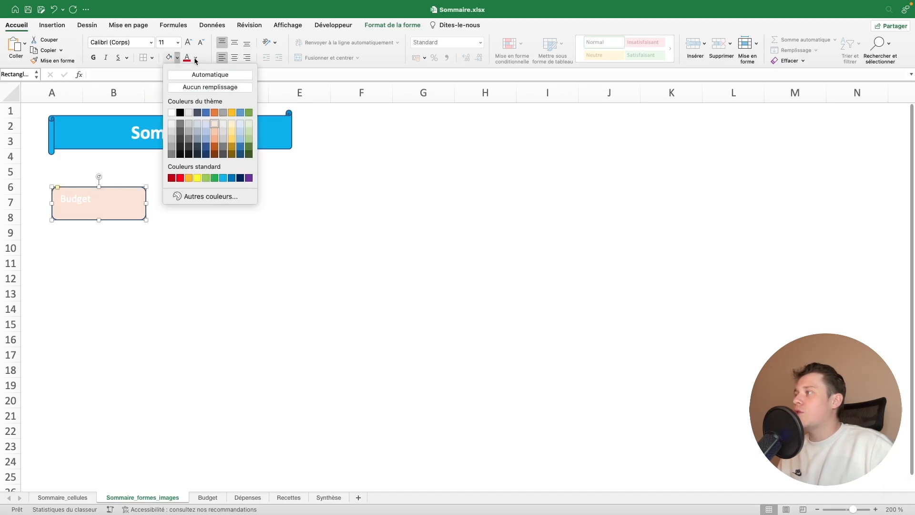
{"action": "left_click", "coordinate": [233, 124]}
{"action": "left_click", "coordinate": [196, 57]}
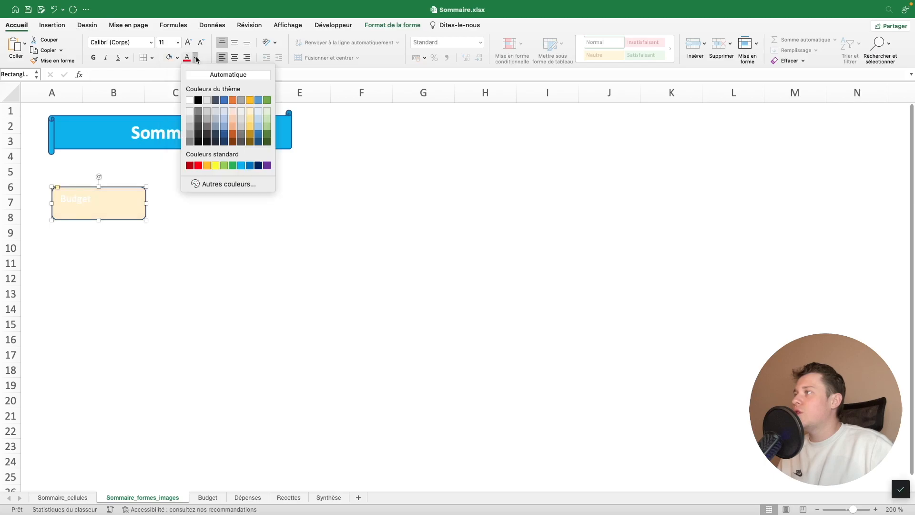
{"action": "left_click", "coordinate": [198, 101]}
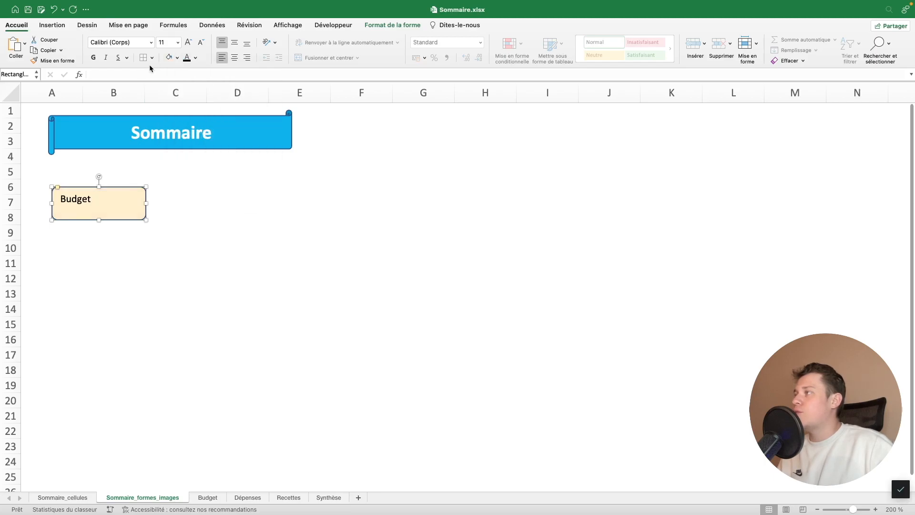
Make the Budget text bold and centred both ways, and move the shape slightly up toward the banner
{"action": "key", "text": "super+b"}
{"action": "left_click", "coordinate": [234, 41]}
{"action": "left_click", "coordinate": [234, 57]}
{"action": "left_click", "coordinate": [167, 244]}
{"action": "left_click_drag", "start_coordinate": [141, 221], "coordinate": [137, 212]}
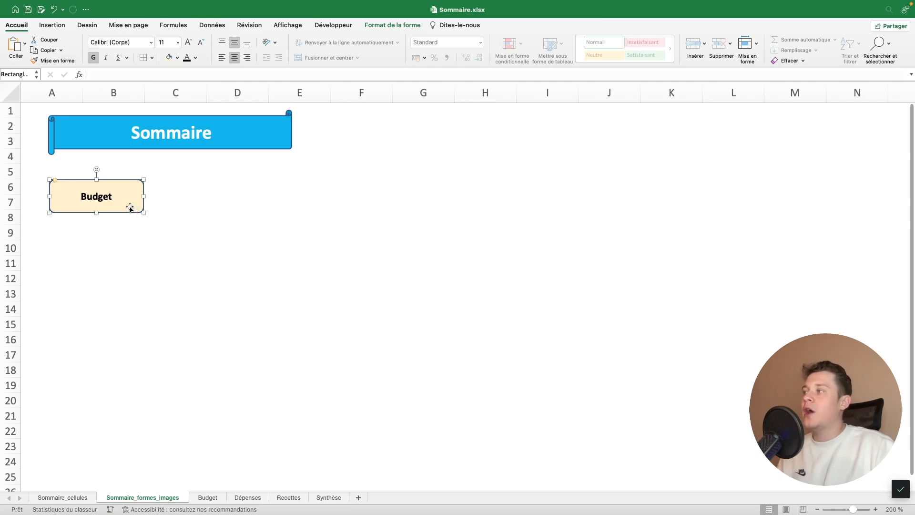
Link the Budget shape to cell A1 of the Budget sheet with the tooltip "Cliquez pour voir le budget"
{"action": "right_click", "coordinate": [129, 208]}
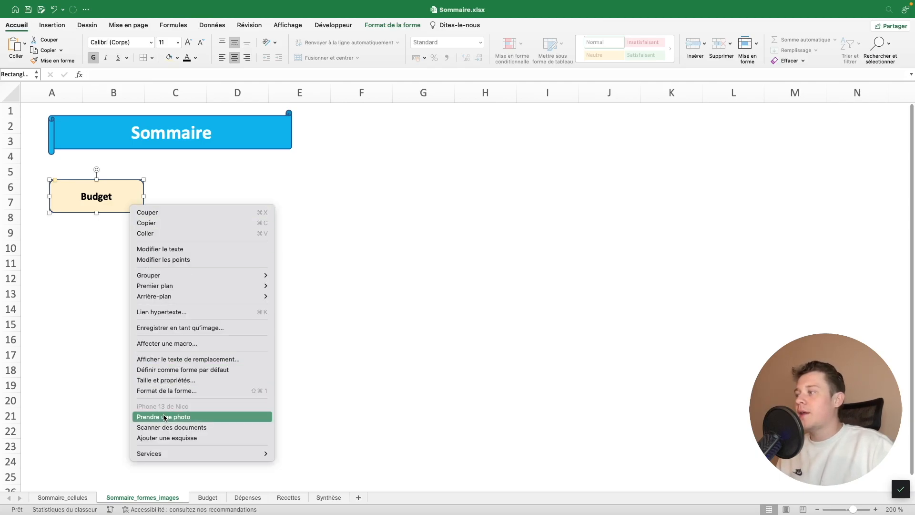
{"action": "left_click", "coordinate": [385, 234]}
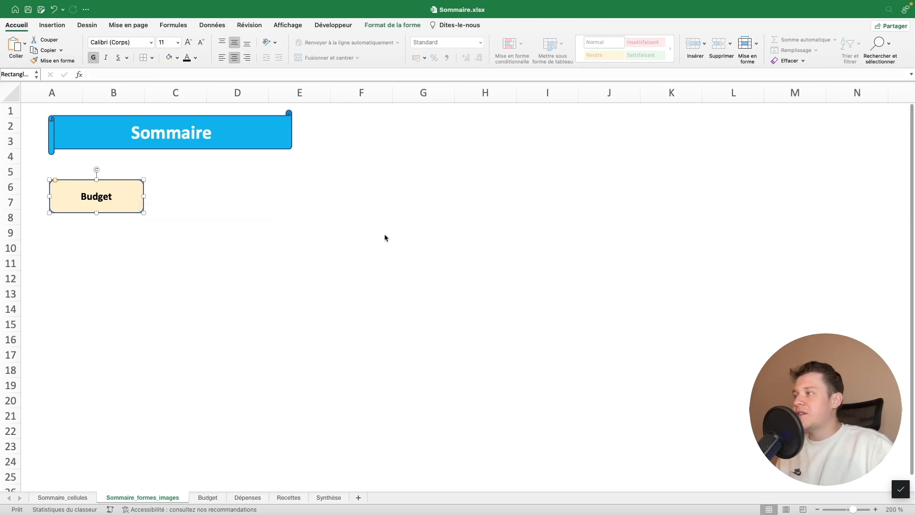
{"action": "key", "text": "super+k"}
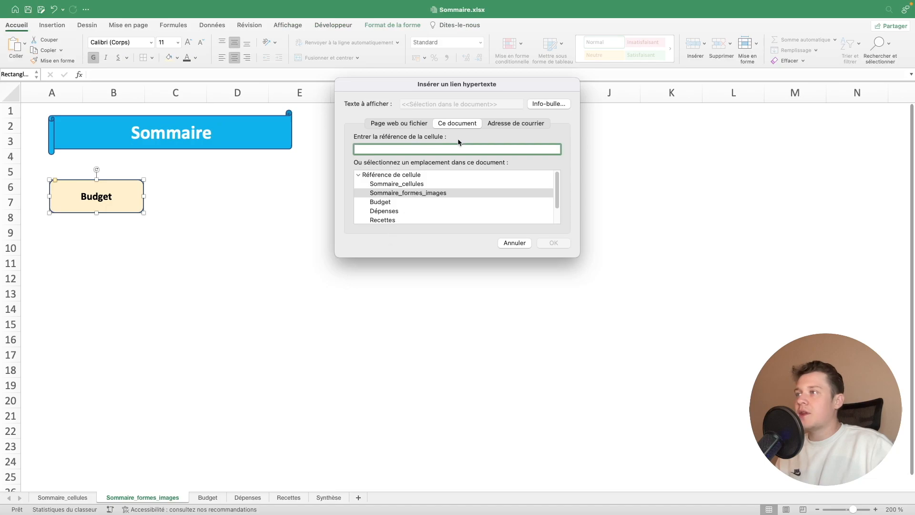
{"action": "left_click", "coordinate": [388, 203]}
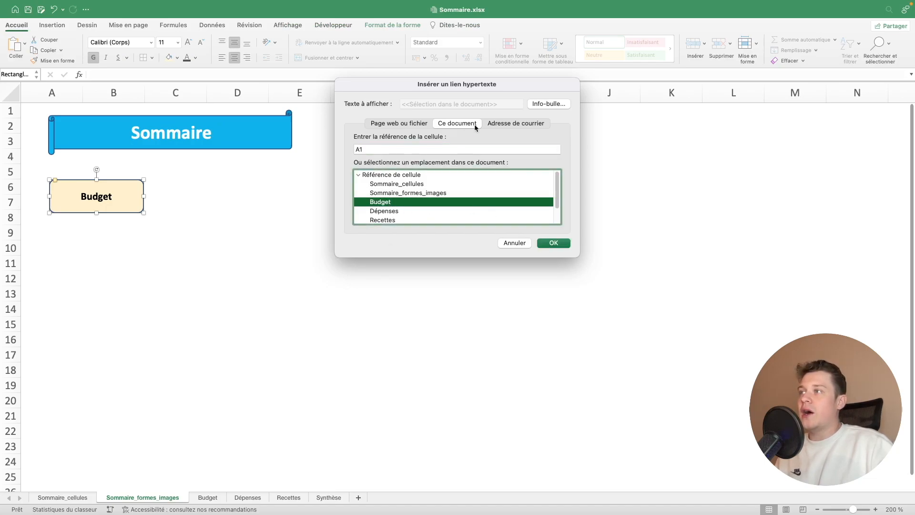
{"action": "left_click", "coordinate": [543, 105]}
{"action": "type", "text": "Se r"}
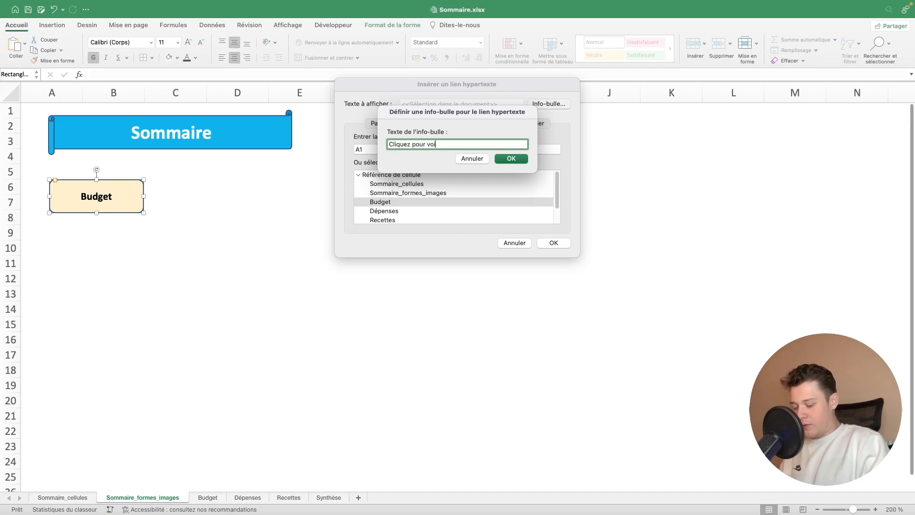
{"action": "key", "text": "Return"}
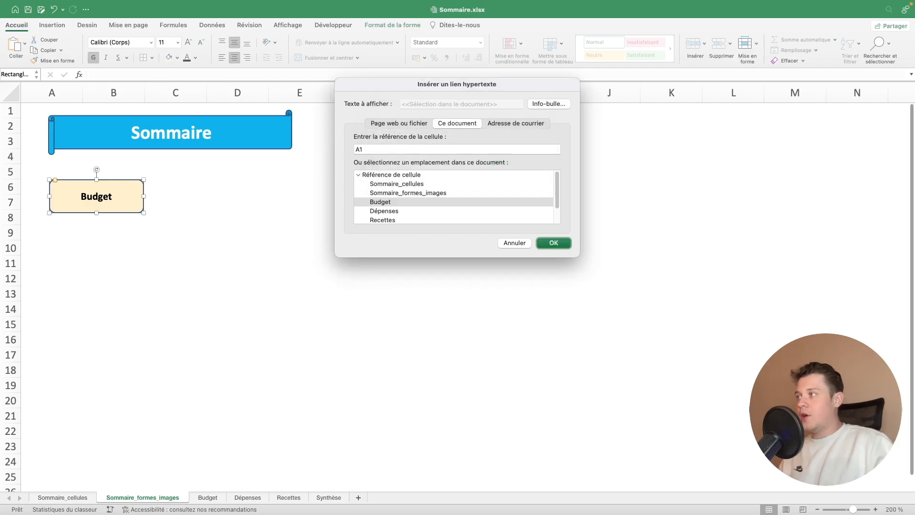
{"action": "key", "text": "Return"}
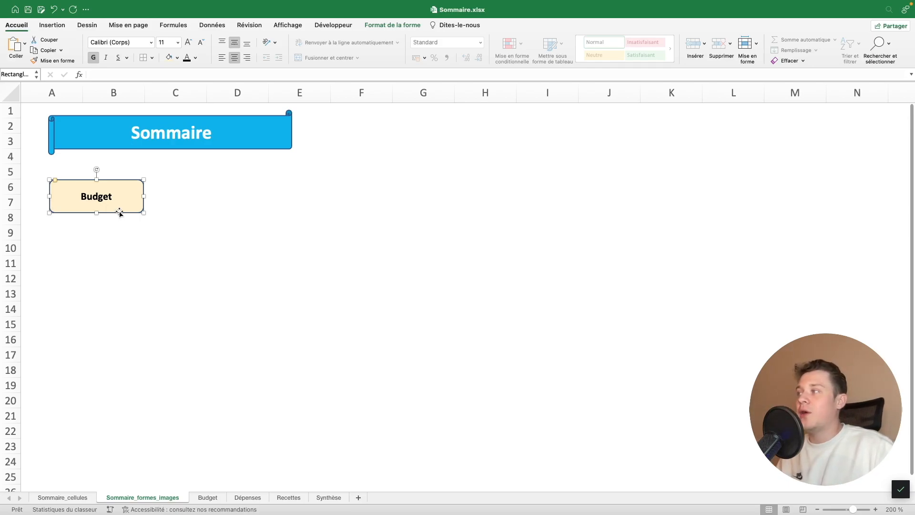
Narrow the Budget shape and move it up beneath the banner, and test its link before returning to the Sommaire_formes_images sheet
{"action": "mouse_move", "coordinate": [120, 212]}
{"action": "left_mouse_down"}
{"action": "mouse_move", "coordinate": [118, 199]}
{"action": "mouse_move", "coordinate": [142, 197]}
{"action": "mouse_move", "coordinate": [128, 186]}
{"action": "mouse_move", "coordinate": [120, 196]}
{"action": "left_mouse_up"}
{"action": "left_click", "coordinate": [143, 212]}
{"action": "left_click", "coordinate": [95, 190]}
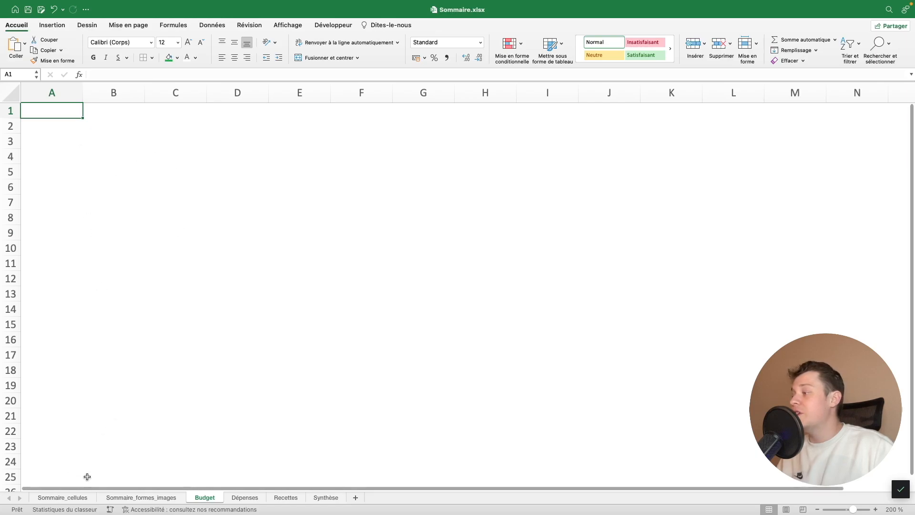
{"action": "left_click", "coordinate": [112, 497]}
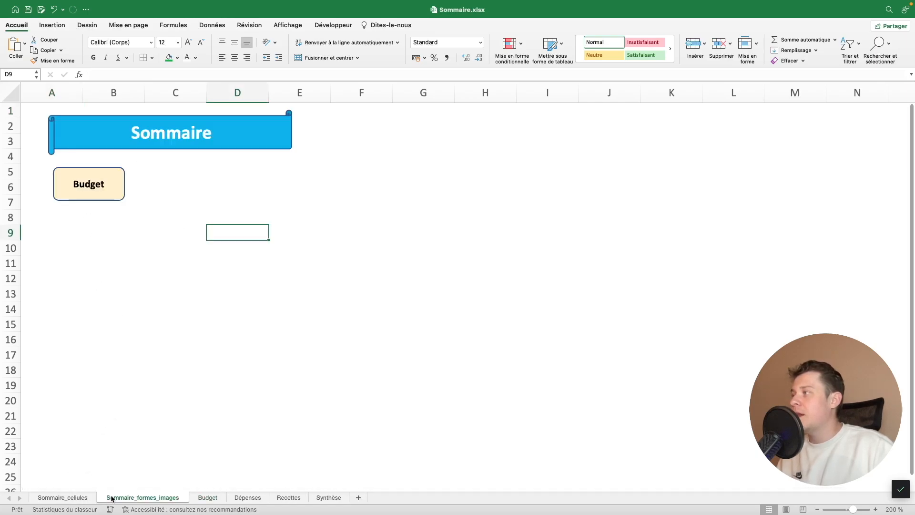
Duplicate the Budget shape directly beneath the original and change the copy's text to "Dépenses"
{"action": "right_click", "coordinate": [98, 194]}
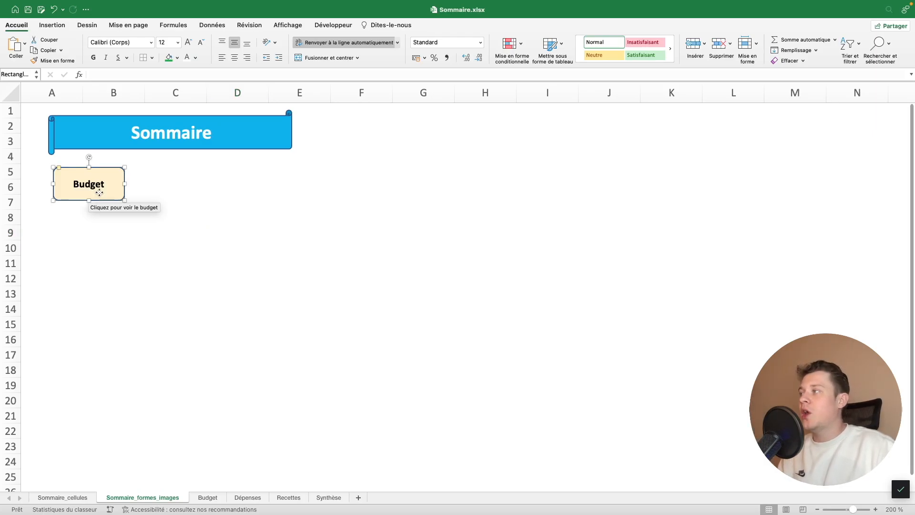
{"action": "left_click", "coordinate": [100, 193]}
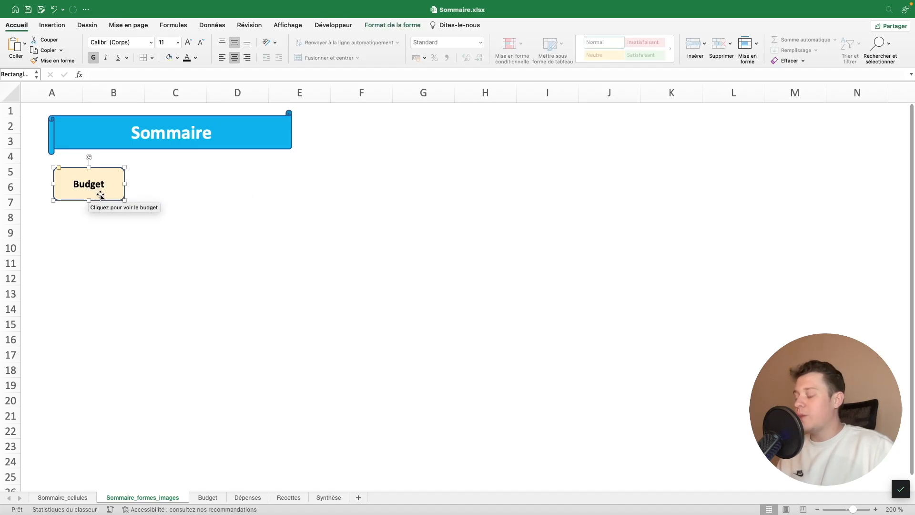
{"action": "left_click_drag", "start_coordinate": [109, 198], "coordinate": [109, 244]}
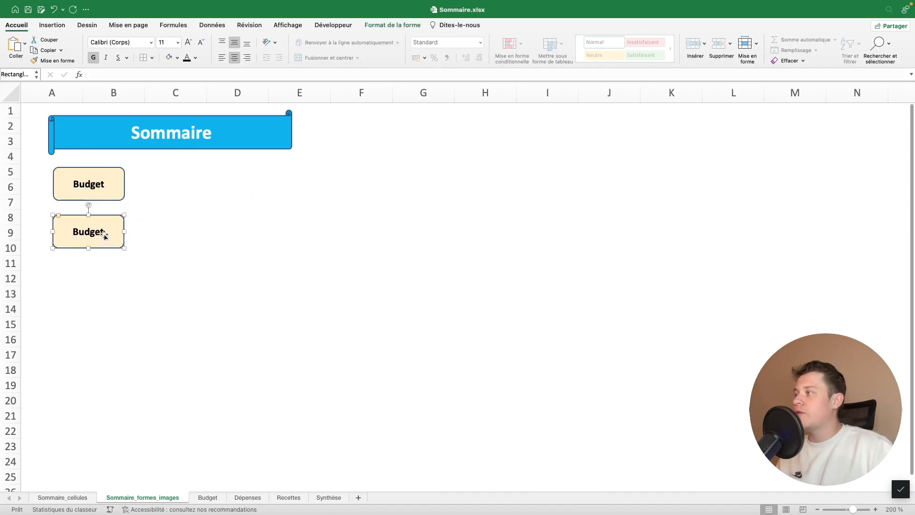
{"action": "double_click", "coordinate": [91, 232]}
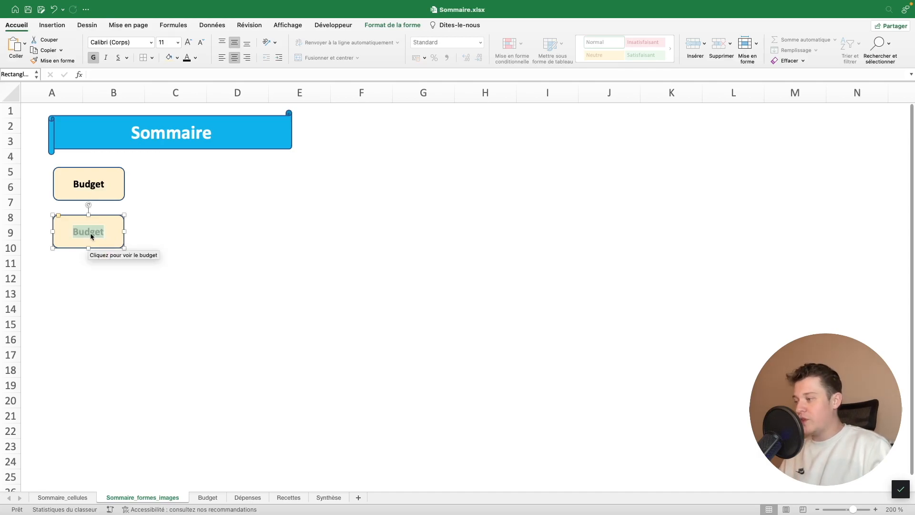
{"action": "type", "text": "Dépenses"}
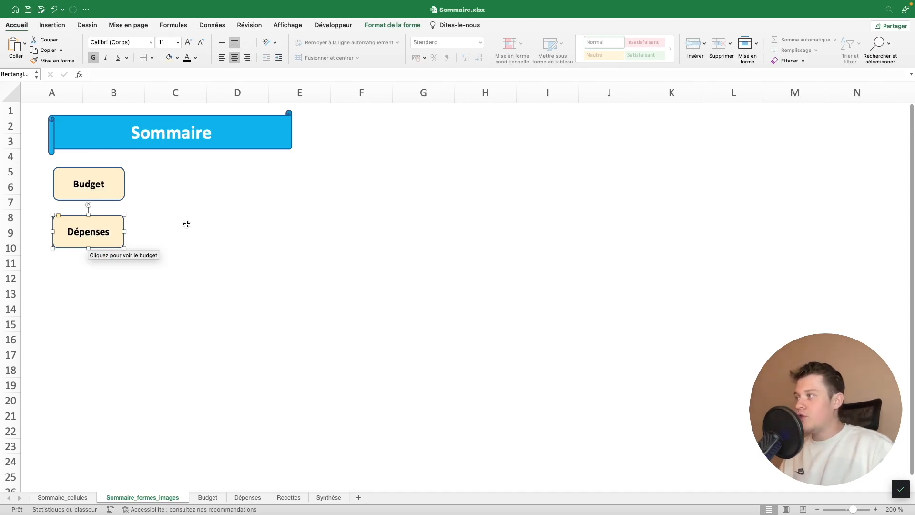
Fill the Dépenses shape with the lightest orange theme colour and set its text to standard red
{"action": "left_click", "coordinate": [177, 58]}
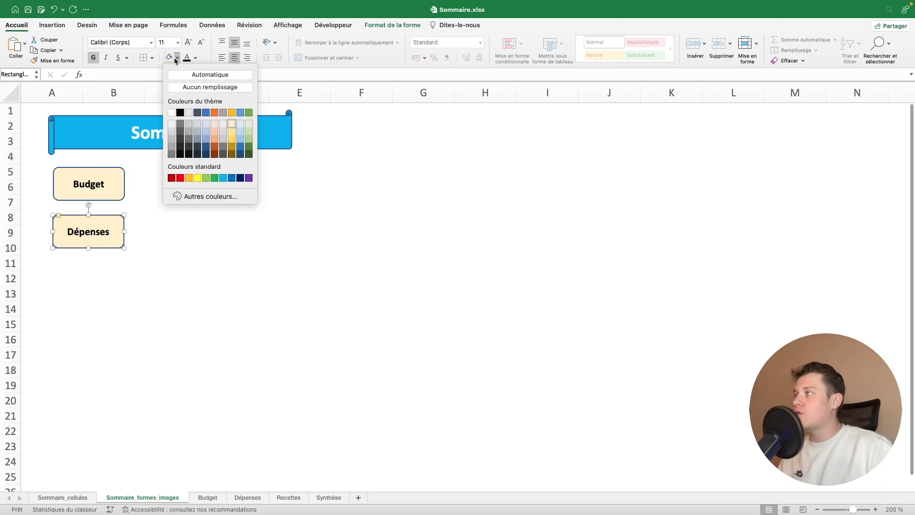
{"action": "left_click", "coordinate": [215, 124]}
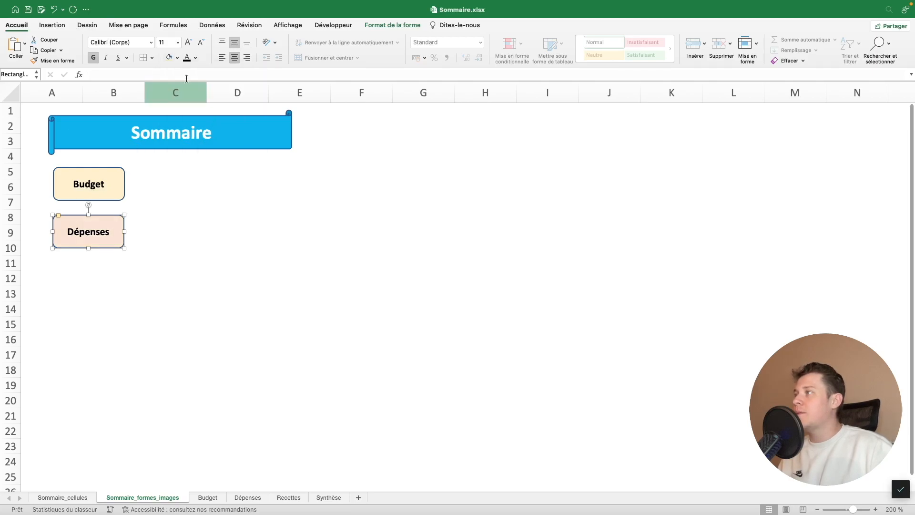
{"action": "left_click", "coordinate": [196, 58]}
{"action": "left_click", "coordinate": [195, 164]}
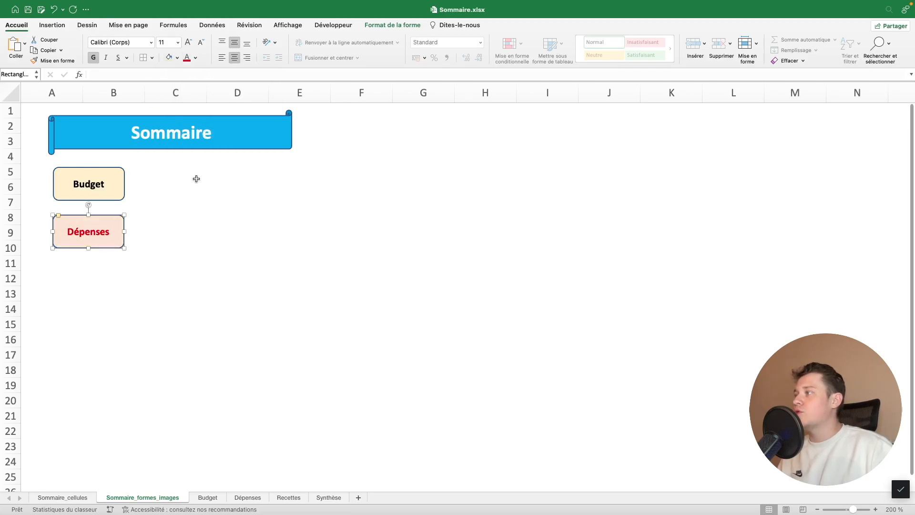
Change the Dépenses shape's hyperlink to cell A1 of the Dépenses sheet with the tooltip "Cliquez pour voir les dépenses"
{"action": "right_click", "coordinate": [117, 215]}
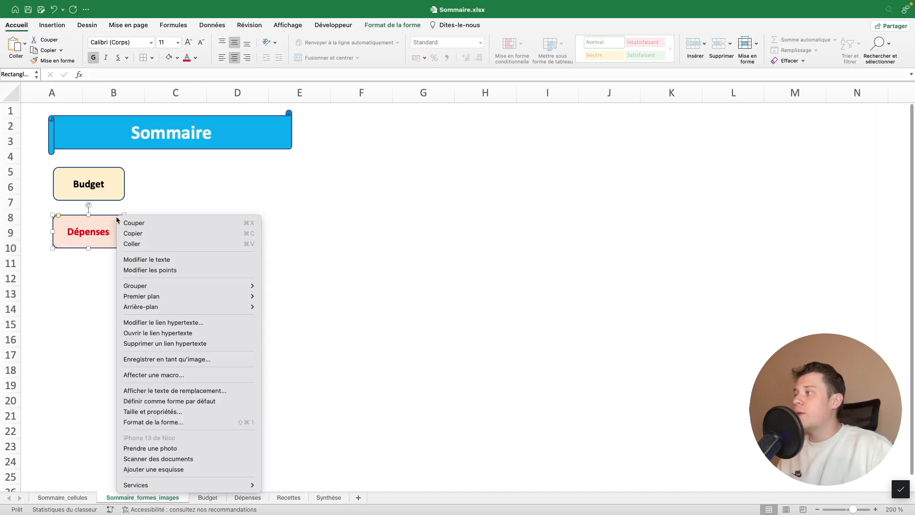
{"action": "left_click", "coordinate": [188, 323]}
{"action": "left_click", "coordinate": [403, 212]}
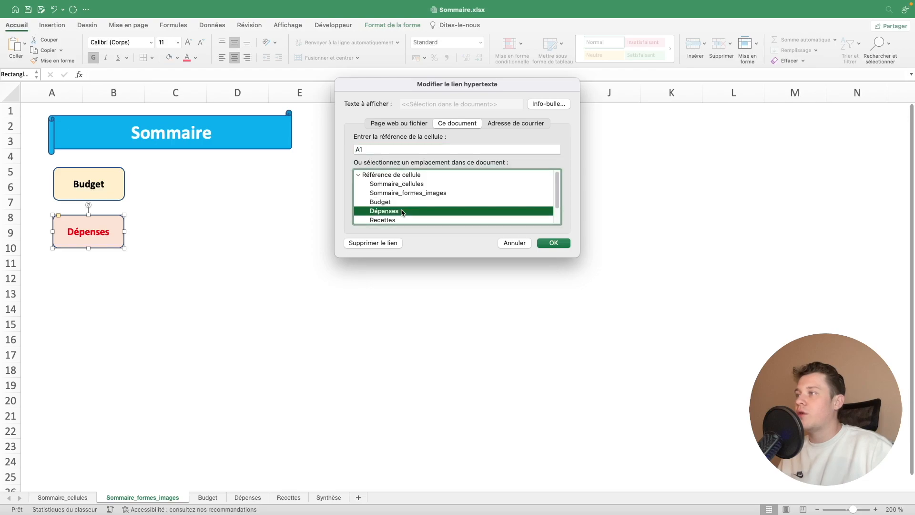
{"action": "left_click", "coordinate": [560, 104]}
{"action": "double_click", "coordinate": [477, 145]}
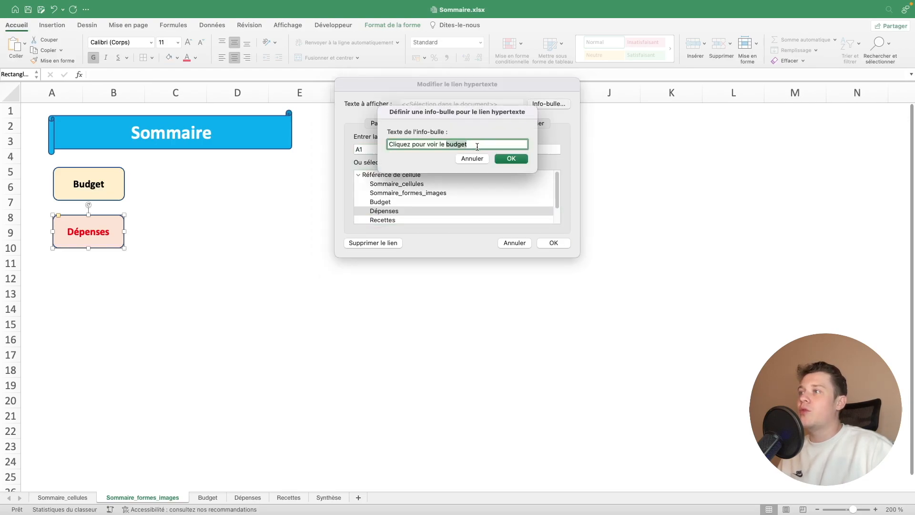
{"action": "key", "text": "BackSpace"}
{"action": "key", "text": "BackSpace"}
{"action": "key", "text": "BackSpace"}
{"action": "type", "text": "s dépe"}
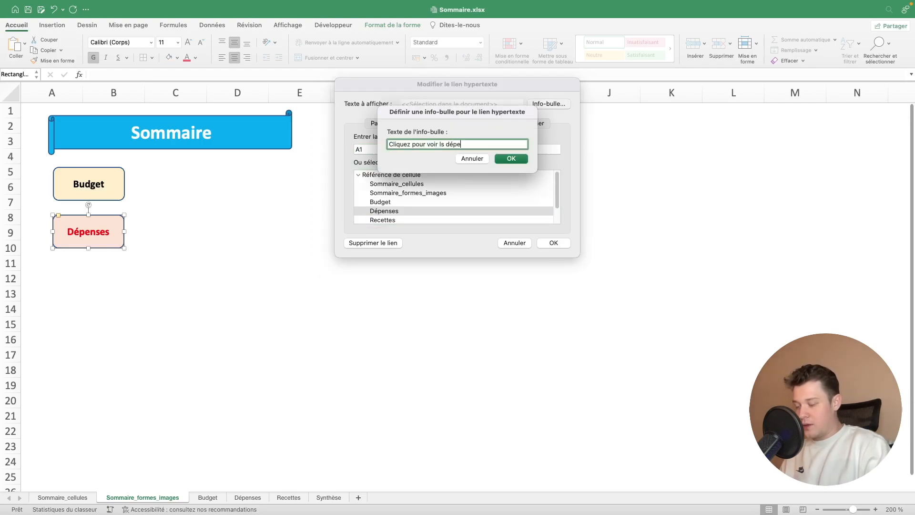
{"action": "type", "text": "nses"}
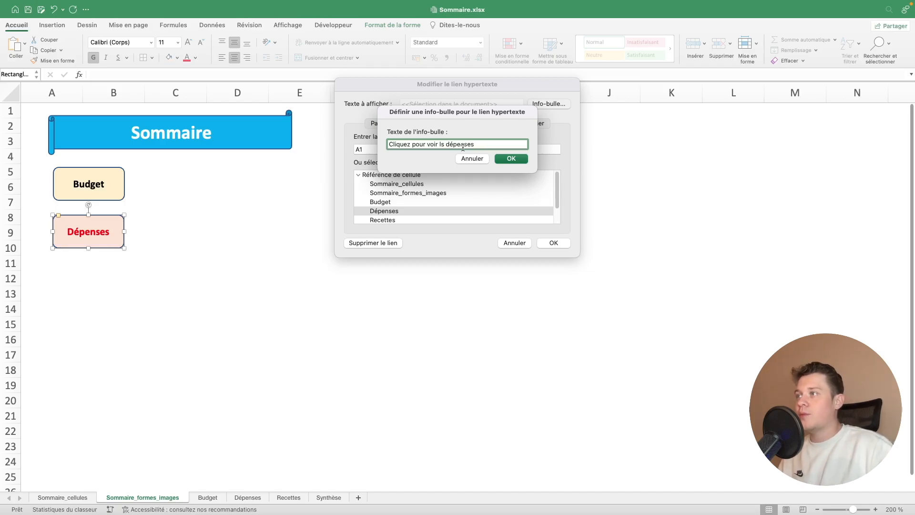
{"action": "left_click", "coordinate": [442, 144]}
{"action": "type", "text": "e"}
{"action": "left_click", "coordinate": [511, 158]}
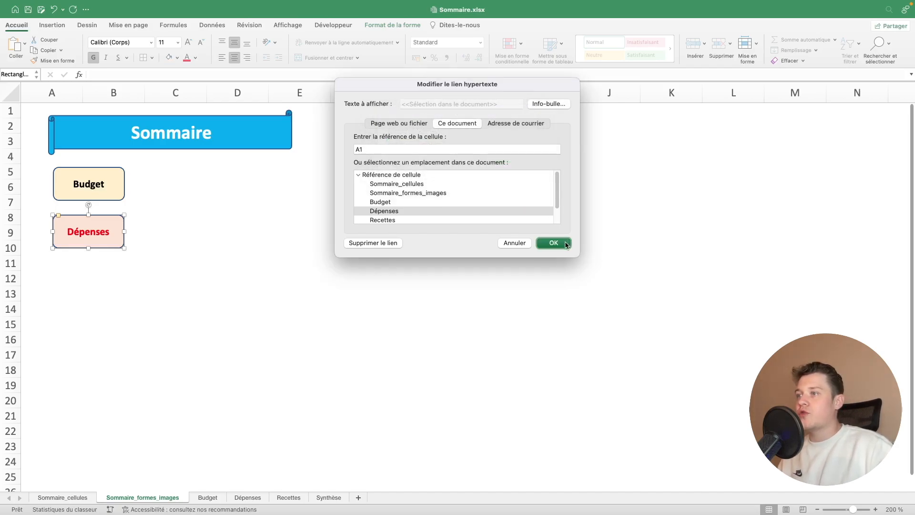
{"action": "left_click", "coordinate": [564, 242]}
Test the Dépenses shape's link, and return to the Sommaire_formes_images sheet
{"action": "left_click", "coordinate": [210, 272]}
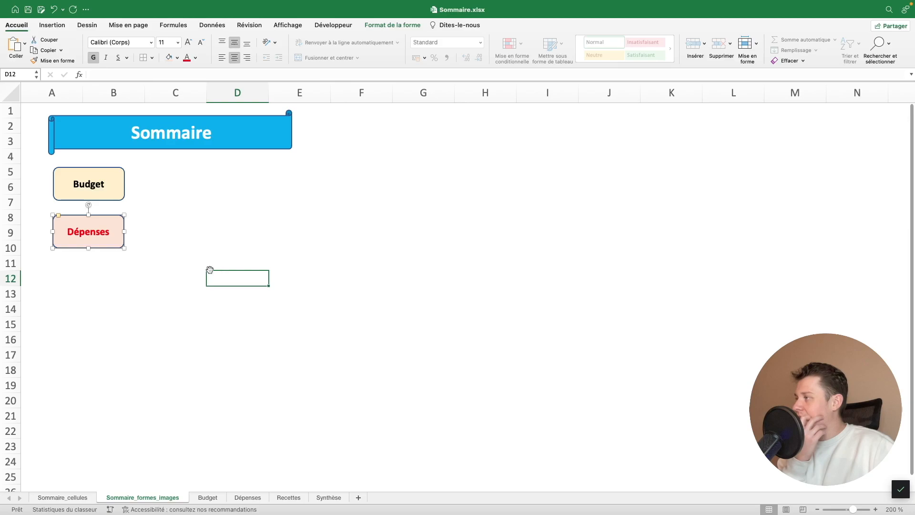
{"action": "left_click", "coordinate": [106, 237]}
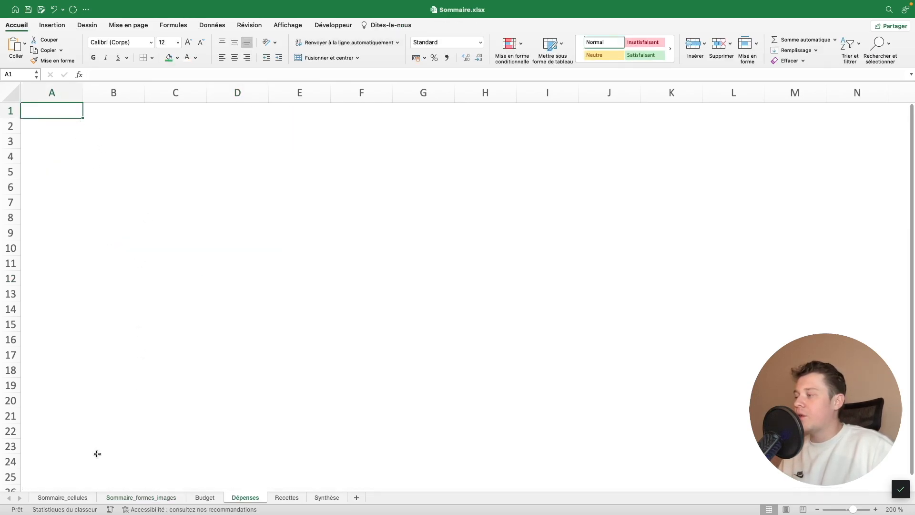
{"action": "left_click", "coordinate": [75, 500]}
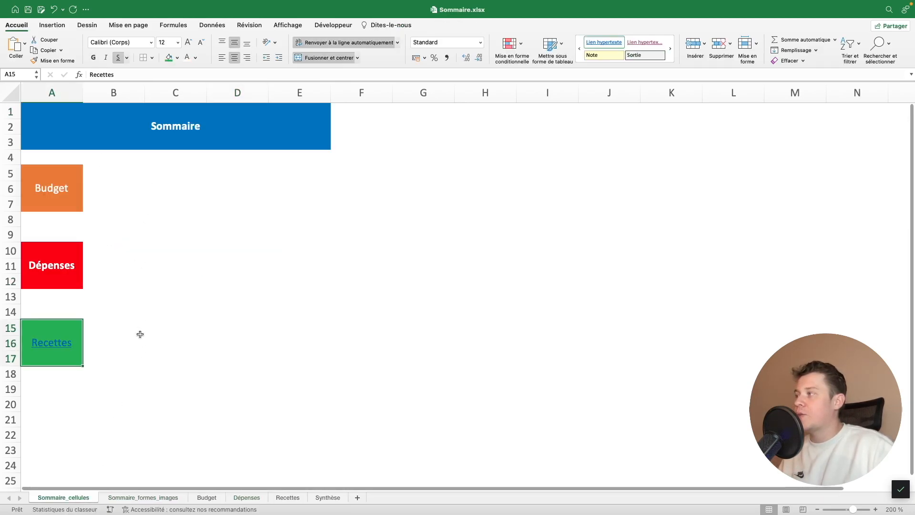
{"action": "left_click", "coordinate": [163, 498]}
Copy the Dépenses shape, place the copy beneath it and change its text to "Recettes"
{"action": "right_click", "coordinate": [120, 240]}
{"action": "left_click", "coordinate": [141, 229]}
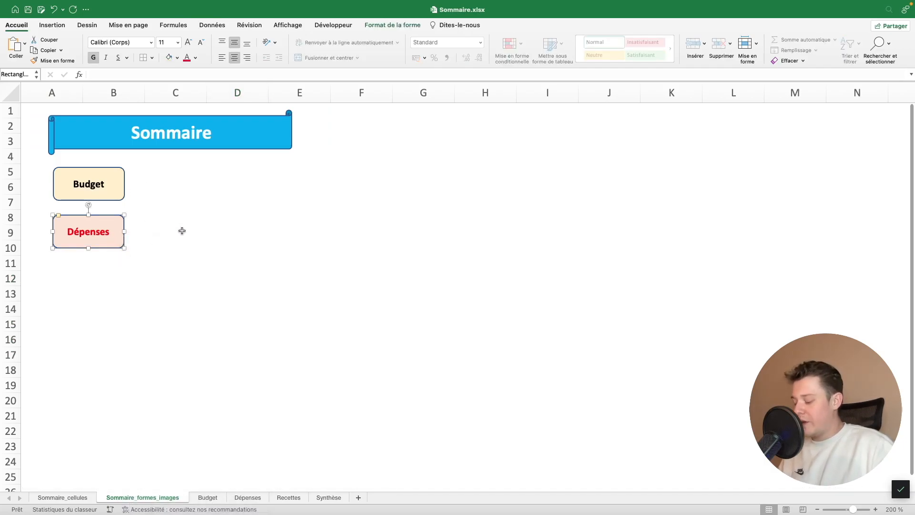
{"action": "key", "text": "super+v"}
{"action": "left_click_drag", "start_coordinate": [113, 260], "coordinate": [106, 296]}
{"action": "double_click", "coordinate": [105, 279]}
{"action": "type", "text": "Recettes"}
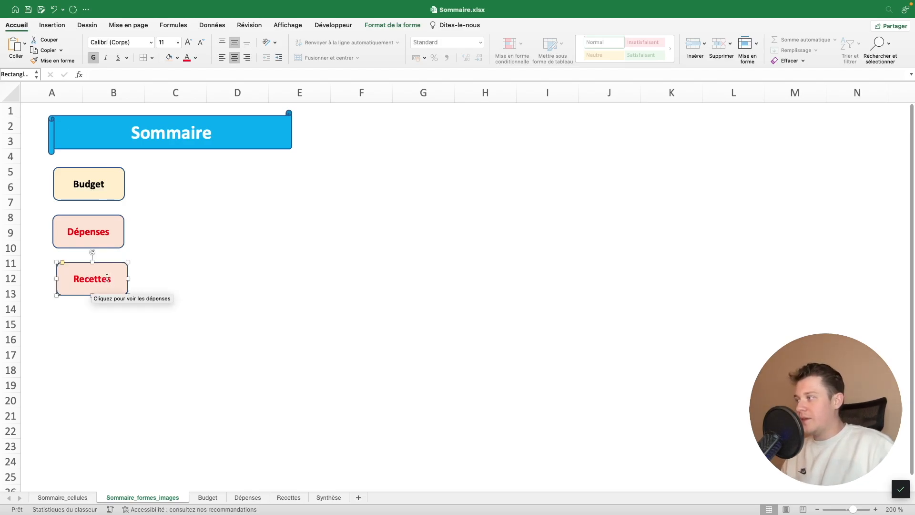
Set the Recettes text to standard green and fill the shape with the lightest green theme colour
{"action": "double_click", "coordinate": [107, 277]}
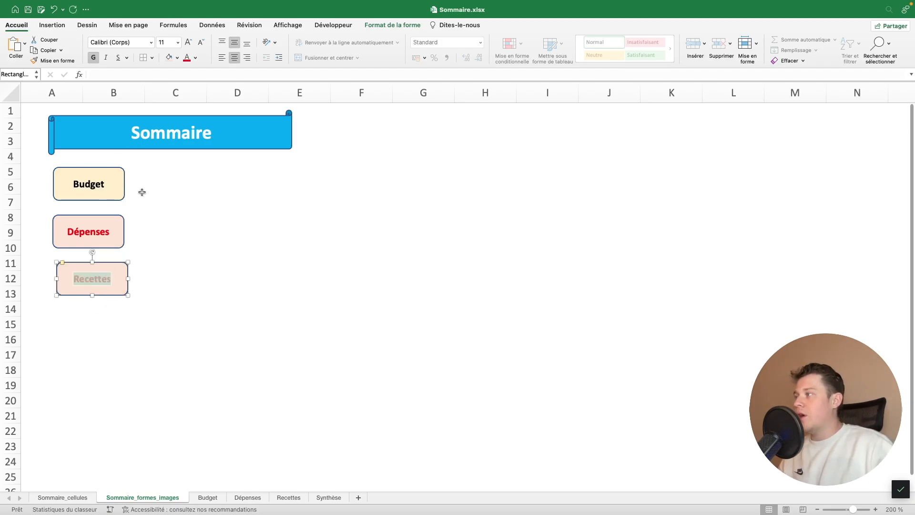
{"action": "left_click", "coordinate": [195, 58]}
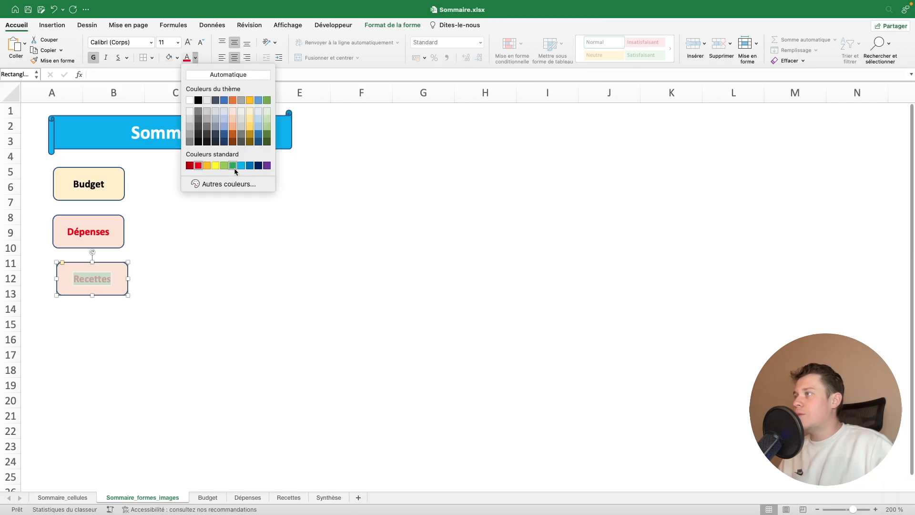
{"action": "left_click", "coordinate": [233, 165]}
{"action": "left_click", "coordinate": [178, 57]}
{"action": "left_click", "coordinate": [248, 125]}
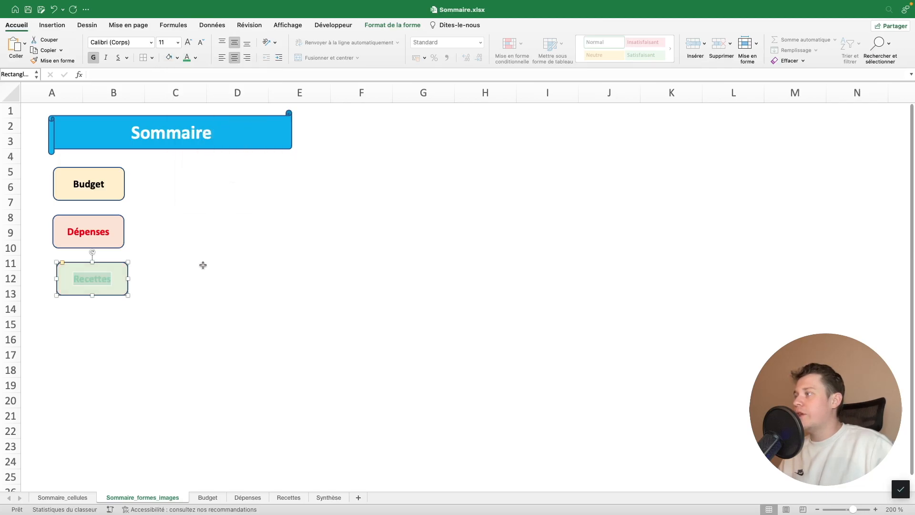
Change the Recettes shape's hyperlink to cell A1 of the Recettes sheet with the tooltip "Cliquez pour voir les recettes"
{"action": "right_click", "coordinate": [123, 293]}
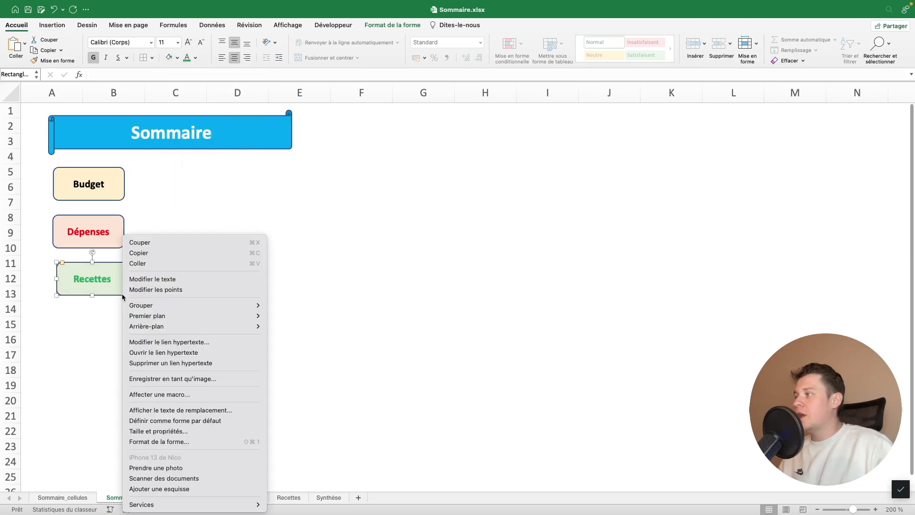
{"action": "left_click", "coordinate": [205, 342]}
{"action": "left_click", "coordinate": [529, 105]}
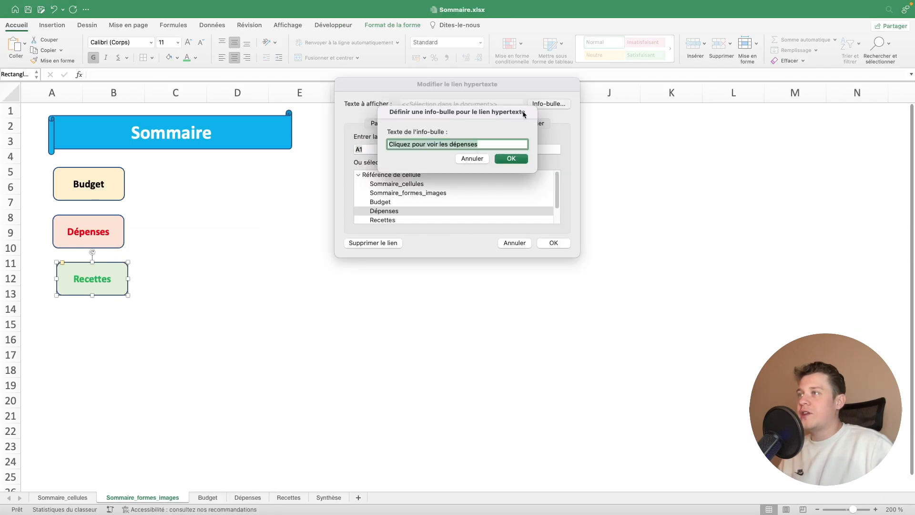
{"action": "double_click", "coordinate": [449, 144]}
{"action": "type", "text": "recettes"}
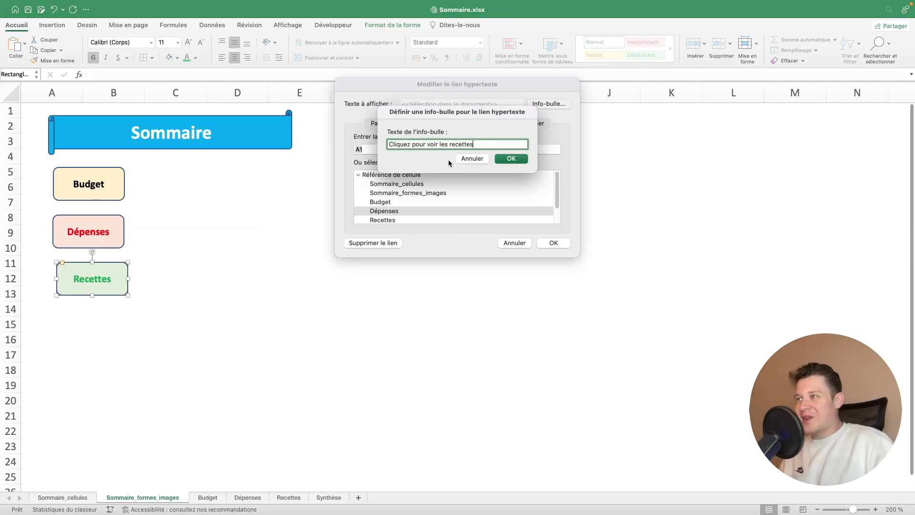
{"action": "left_click", "coordinate": [512, 159]}
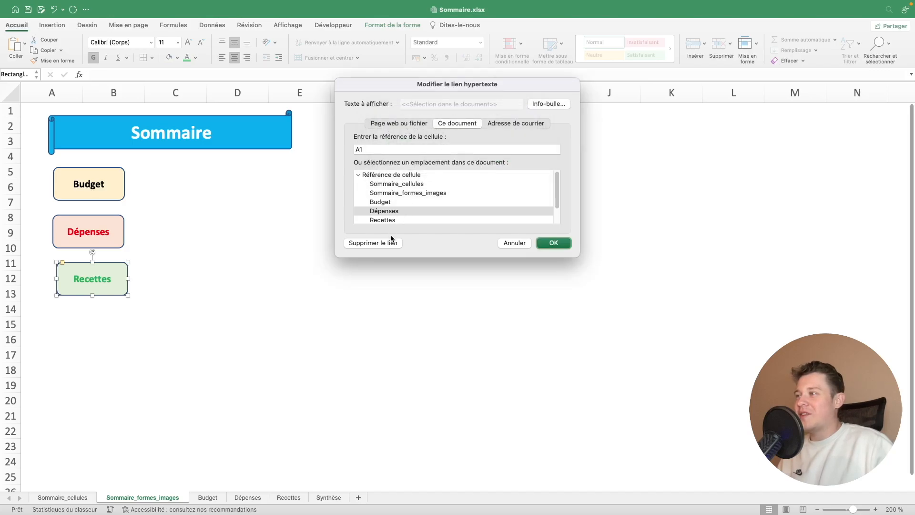
{"action": "left_click", "coordinate": [394, 221]}
{"action": "left_click", "coordinate": [559, 244]}
{"action": "left_click", "coordinate": [183, 322]}
Duplicate the Recettes shape, change the copy's text to "Synthèse" and move it across to column D, around rows 11 to 13
{"action": "right_click", "coordinate": [112, 288]}
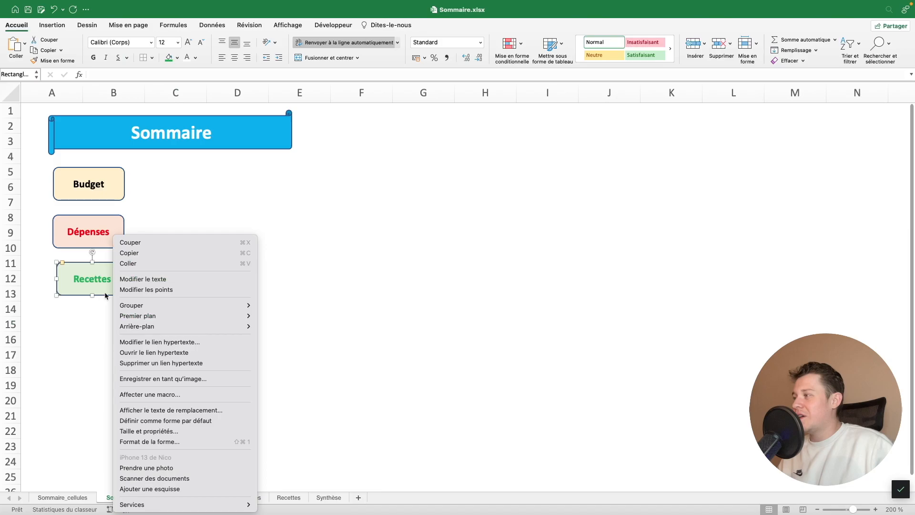
{"action": "left_click", "coordinate": [106, 296]}
{"action": "key", "text": "super+d"}
{"action": "double_click", "coordinate": [110, 288]}
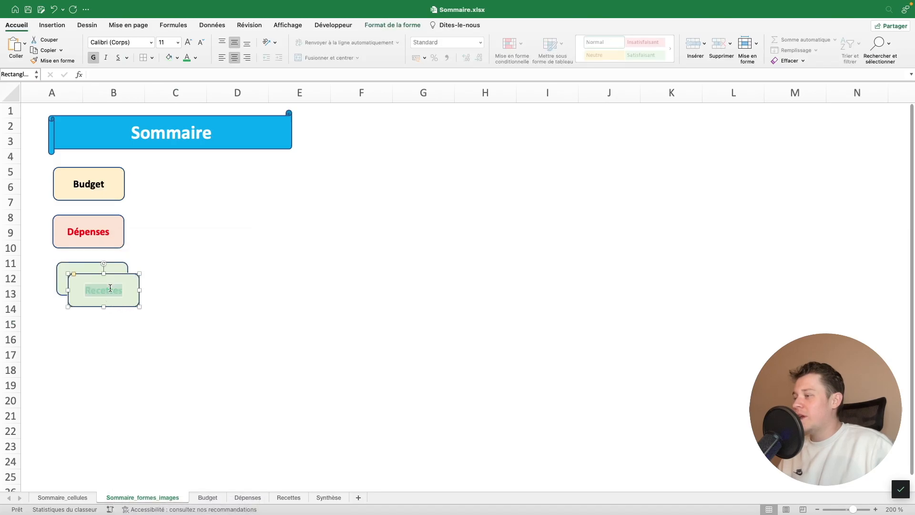
{"action": "type", "text": "Synthèse"}
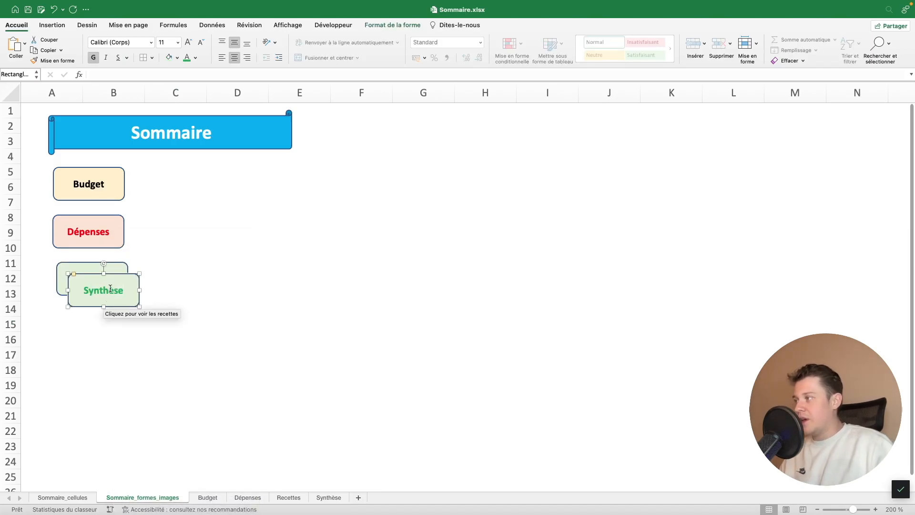
{"action": "left_click_drag", "start_coordinate": [84, 306], "coordinate": [219, 289]}
Set the Synthèse text to white and fill the shape with black
{"action": "double_click", "coordinate": [238, 275]}
{"action": "left_click", "coordinate": [196, 58]}
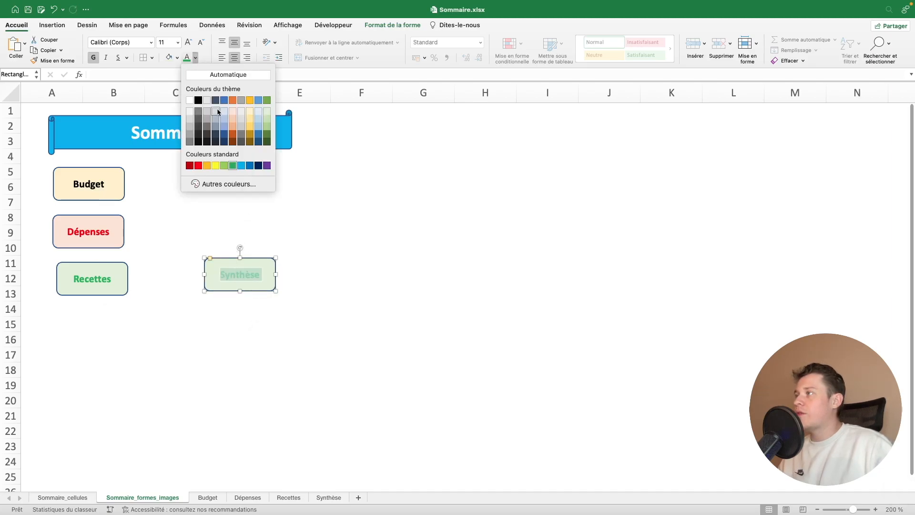
{"action": "left_click", "coordinate": [190, 100]}
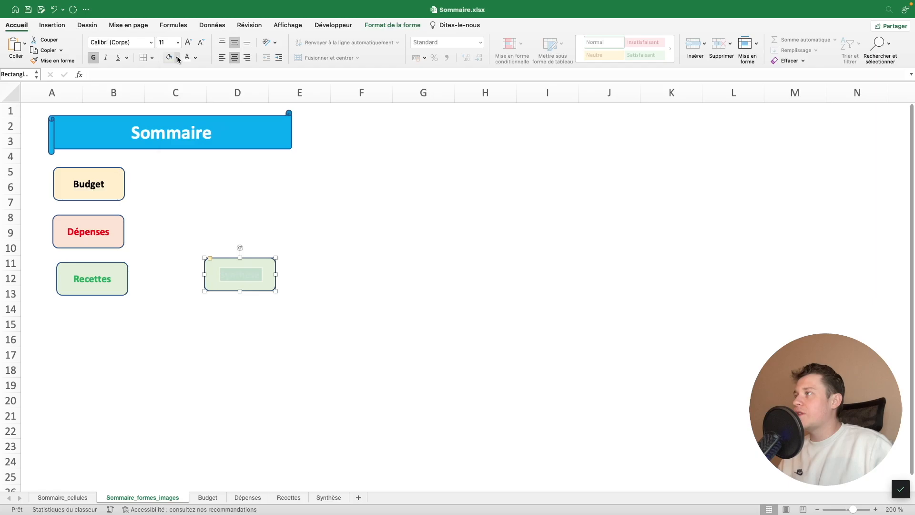
{"action": "left_click", "coordinate": [177, 58]}
{"action": "left_click", "coordinate": [180, 113]}
{"action": "left_click", "coordinate": [301, 265]}
Change the Synthèse shape's hyperlink to cell A1 of the Synthèse sheet with the tooltip "Cliquez pour voir la synthèse"
{"action": "right_click", "coordinate": [249, 288]}
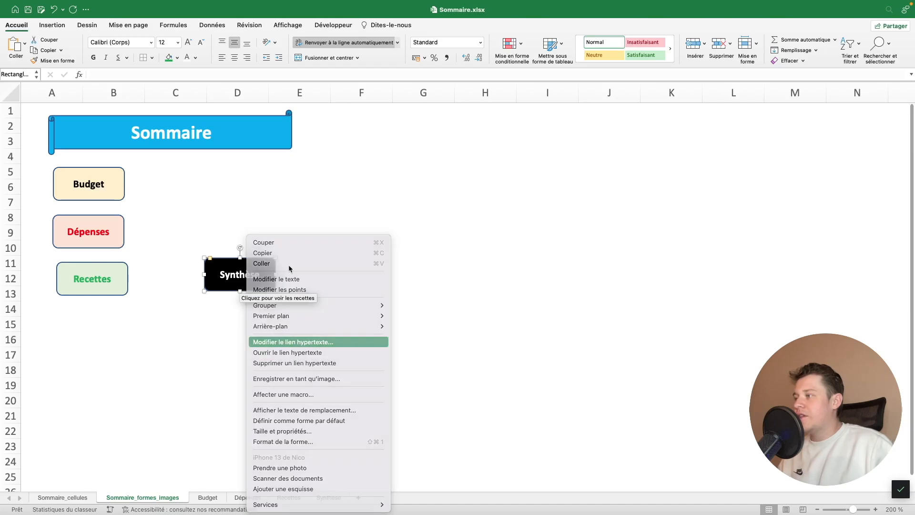
{"action": "left_click", "coordinate": [293, 342]}
{"action": "left_click", "coordinate": [545, 104]}
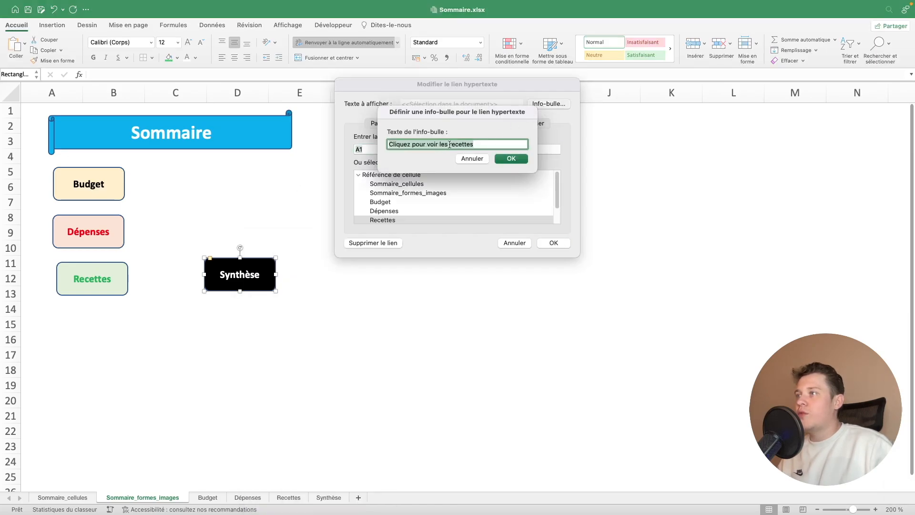
{"action": "left_click_drag", "start_coordinate": [442, 145], "coordinate": [477, 145]}
{"action": "type", "text": "la"}
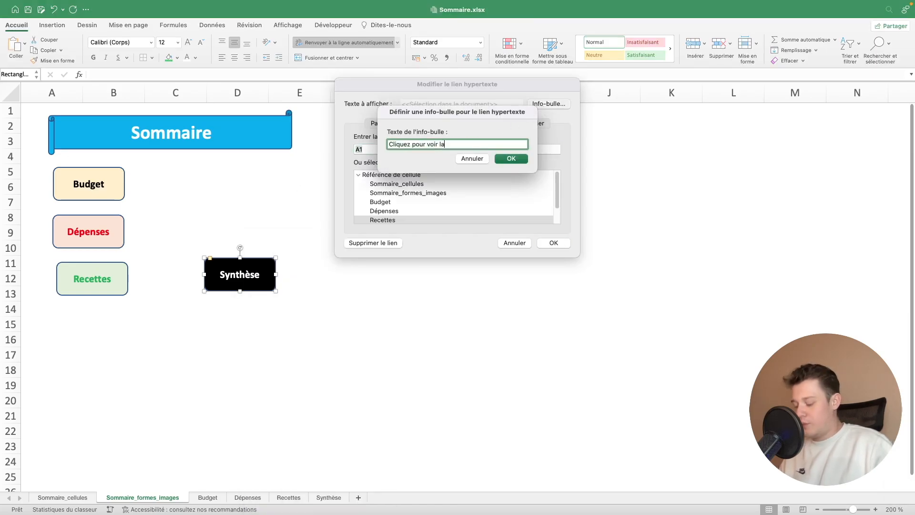
{"action": "type", "text": " synthèse"}
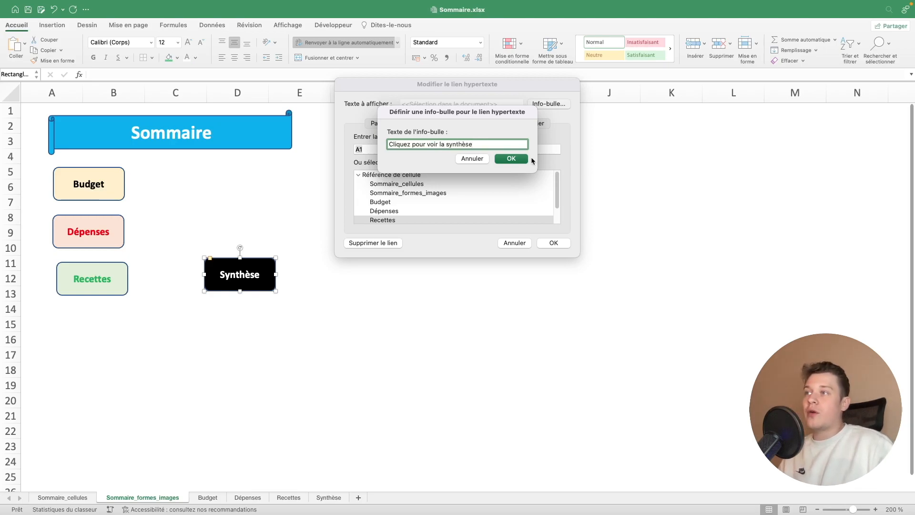
{"action": "left_click", "coordinate": [498, 159]}
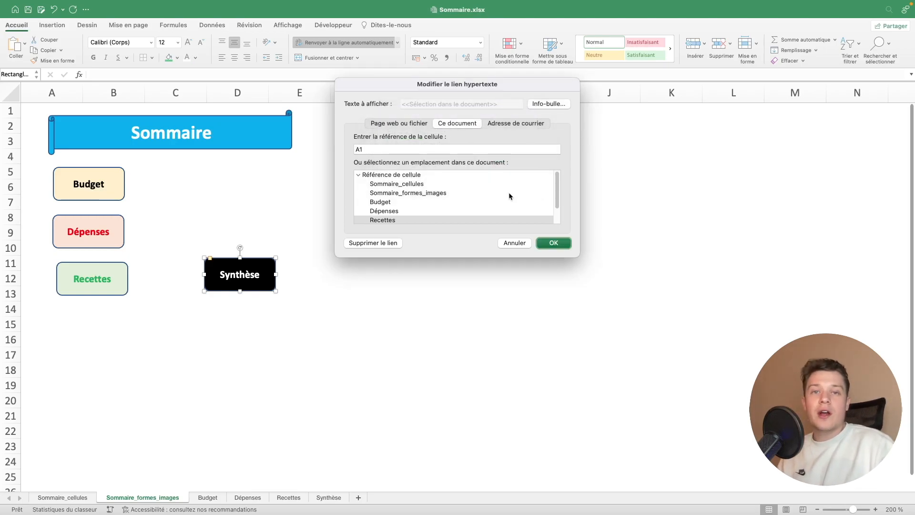
{"action": "scroll", "coordinate": [507, 200], "scroll_direction": "down", "scroll_amount": 2}
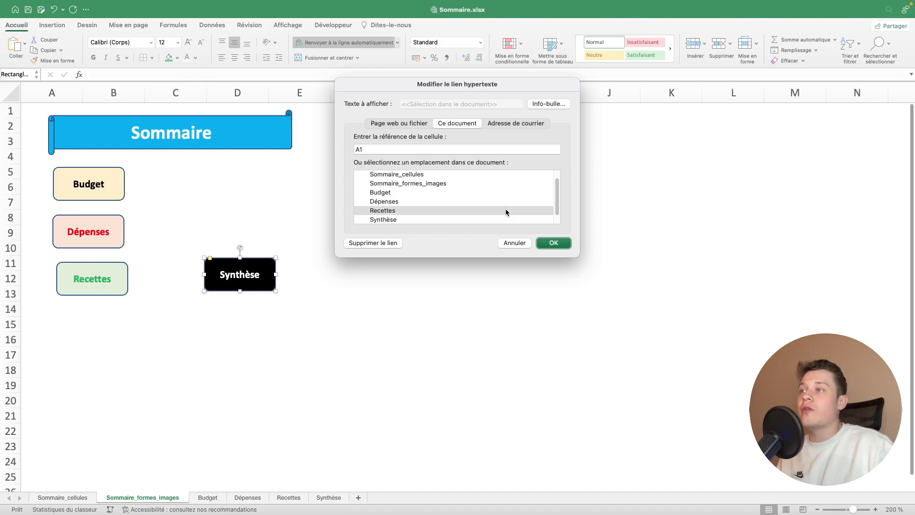
{"action": "left_click", "coordinate": [430, 210]}
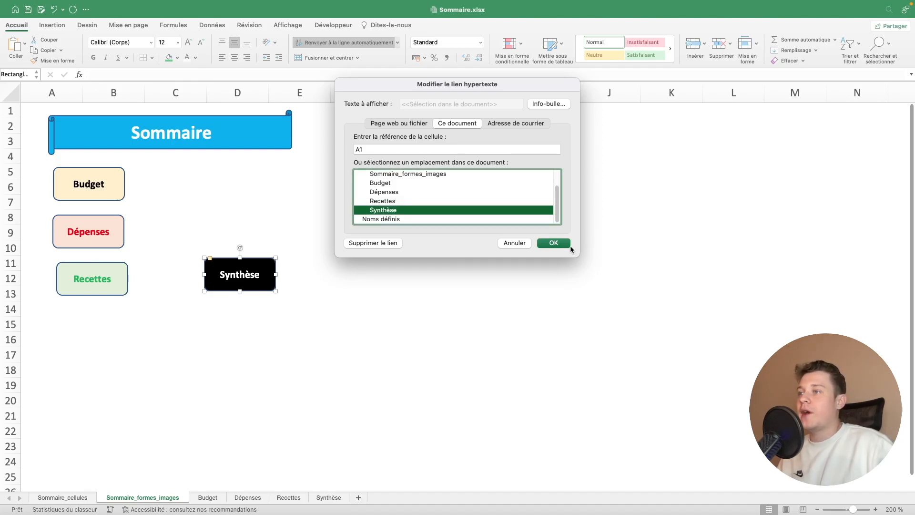
{"action": "left_click", "coordinate": [553, 243]}
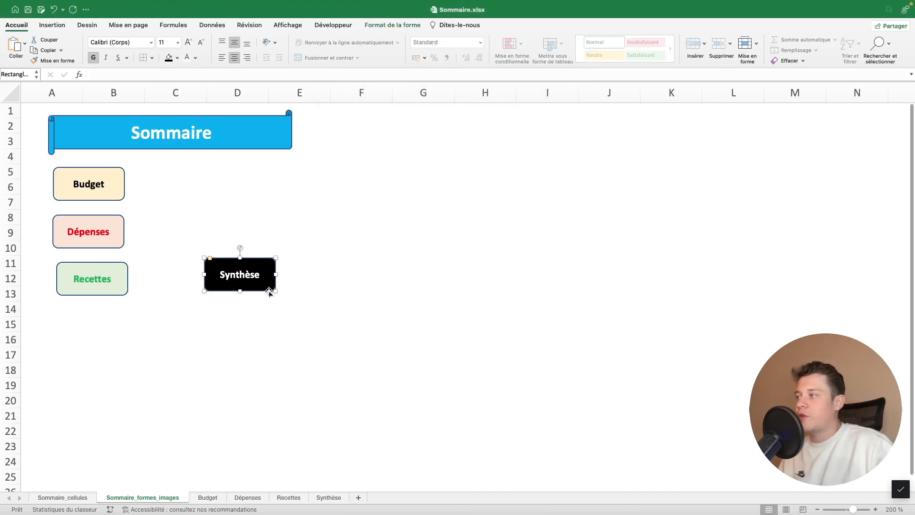
{"action": "right_click", "coordinate": [119, 288]}
{"action": "key", "text": "Escape"}
{"action": "mouse_move", "coordinate": [104, 292]}
{"action": "left_mouse_down"}
{"action": "mouse_move", "coordinate": [238, 200]}
{"action": "mouse_move", "coordinate": [215, 234]}
{"action": "mouse_move", "coordinate": [112, 281]}
{"action": "left_mouse_up"}
{"action": "left_click", "coordinate": [114, 246]}
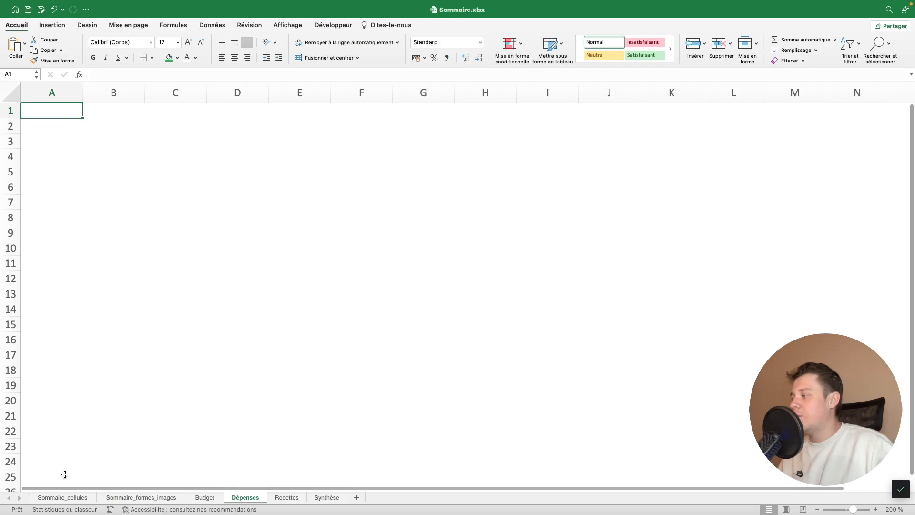
{"action": "left_click", "coordinate": [62, 498]}
{"action": "left_click", "coordinate": [145, 496]}
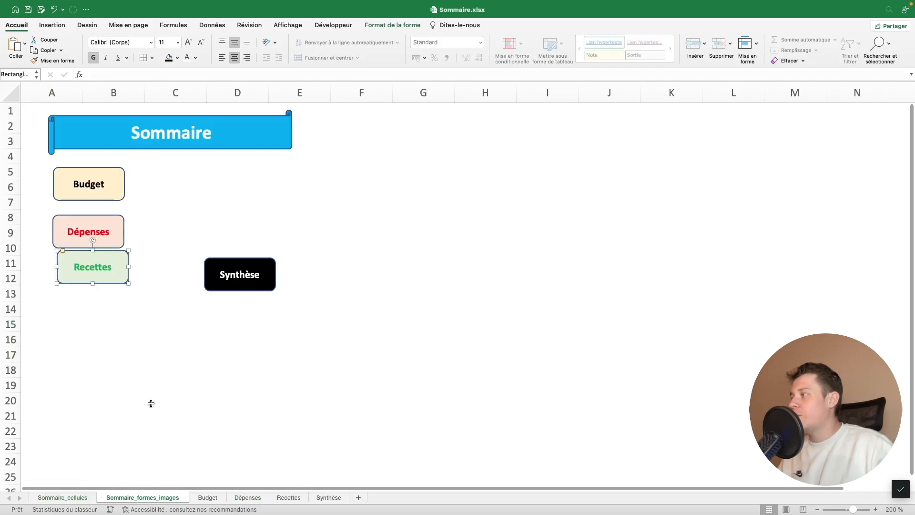
{"action": "left_click", "coordinate": [120, 239]}
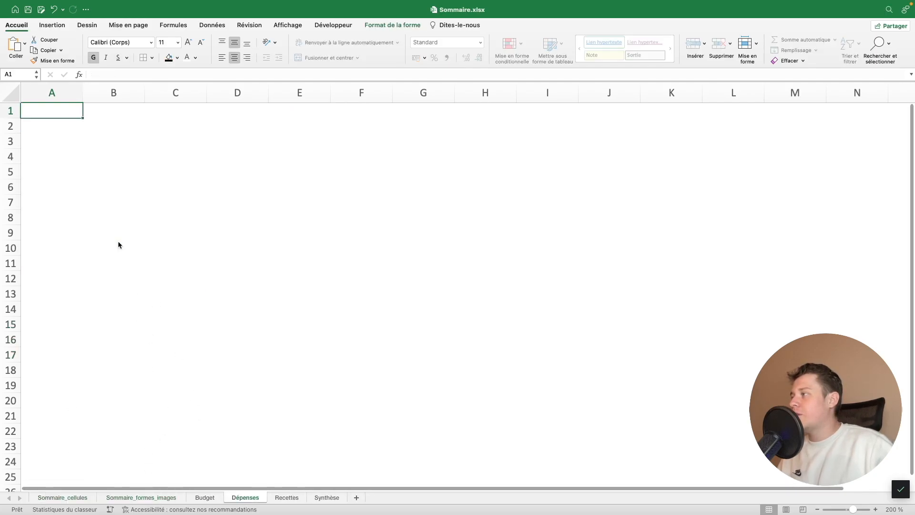
{"action": "left_click", "coordinate": [144, 496]}
Move the Recettes shape level with Dépenses in columns C to D, and the Synthèse shape above it level with Budget
{"action": "left_click_drag", "start_coordinate": [118, 284], "coordinate": [240, 249]}
{"action": "right_click", "coordinate": [242, 288]}
{"action": "right_click", "coordinate": [243, 286]}
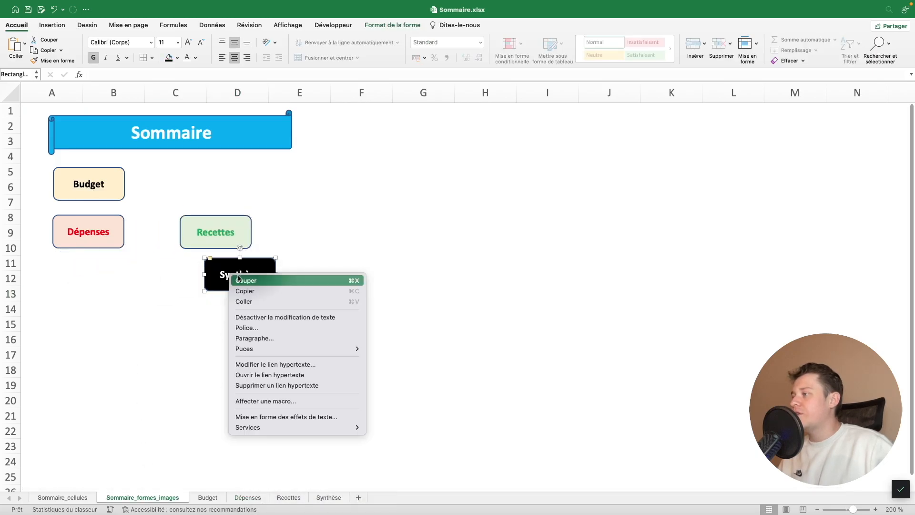
{"action": "left_click", "coordinate": [263, 261]}
{"action": "left_click_drag", "start_coordinate": [262, 260], "coordinate": [237, 169]}
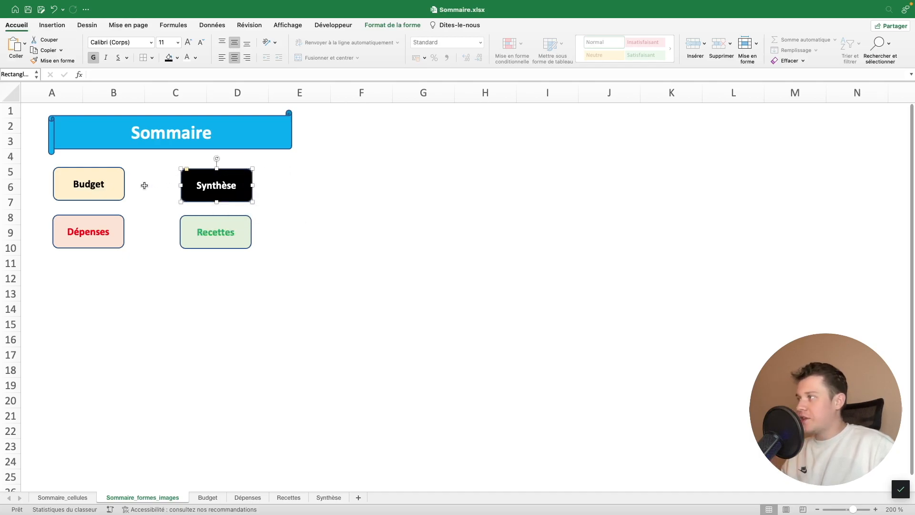
Align the Budget and Synthèse shapes vertically with each other using Aligner au milieu
{"action": "left_click", "coordinate": [108, 196]}
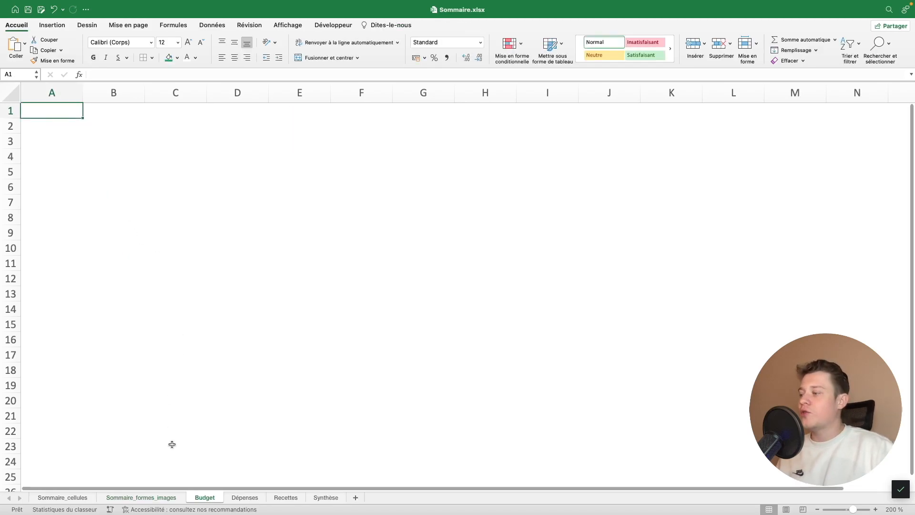
{"action": "left_click", "coordinate": [163, 498]}
{"action": "right_click", "coordinate": [119, 192]}
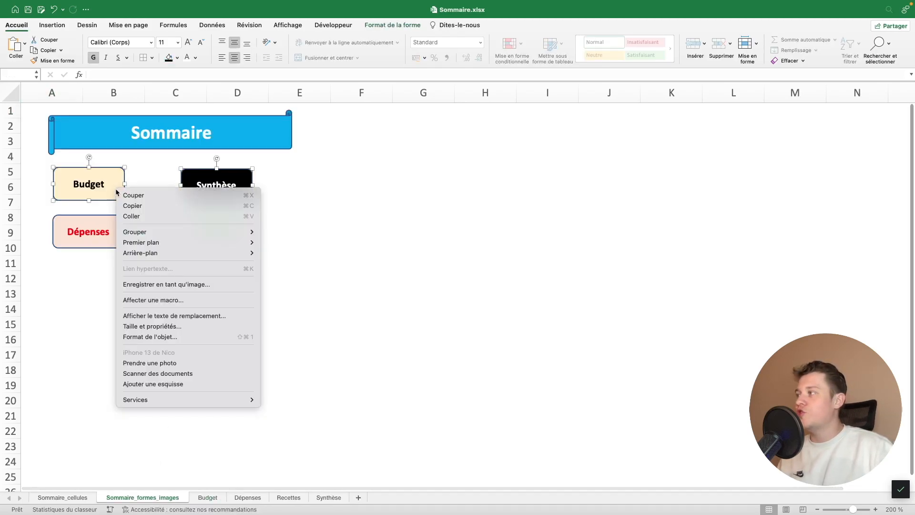
{"action": "key", "text": "Escape"}
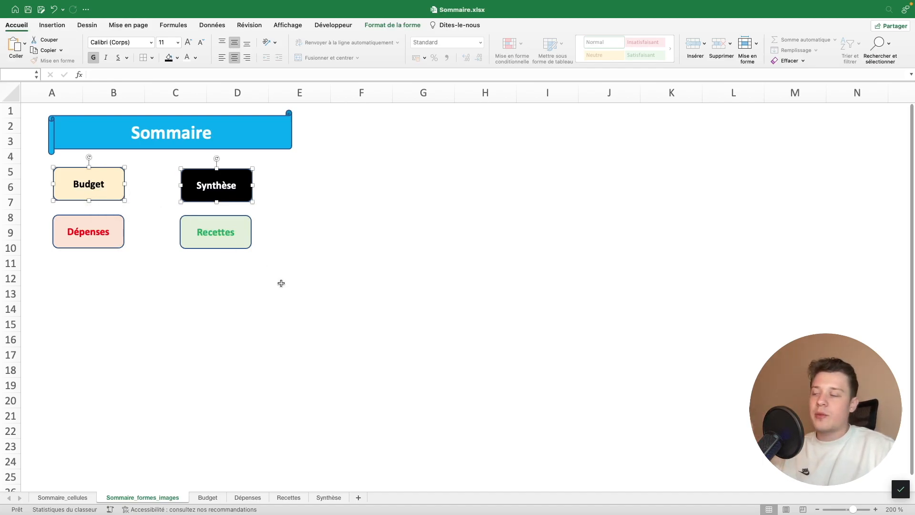
{"action": "mouse_move", "coordinate": [108, 196]}
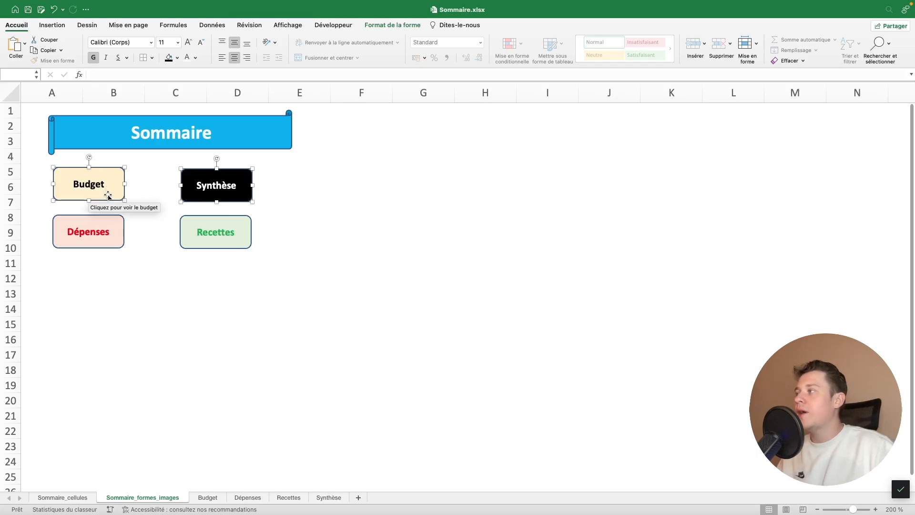
{"action": "left_click", "coordinate": [387, 26]}
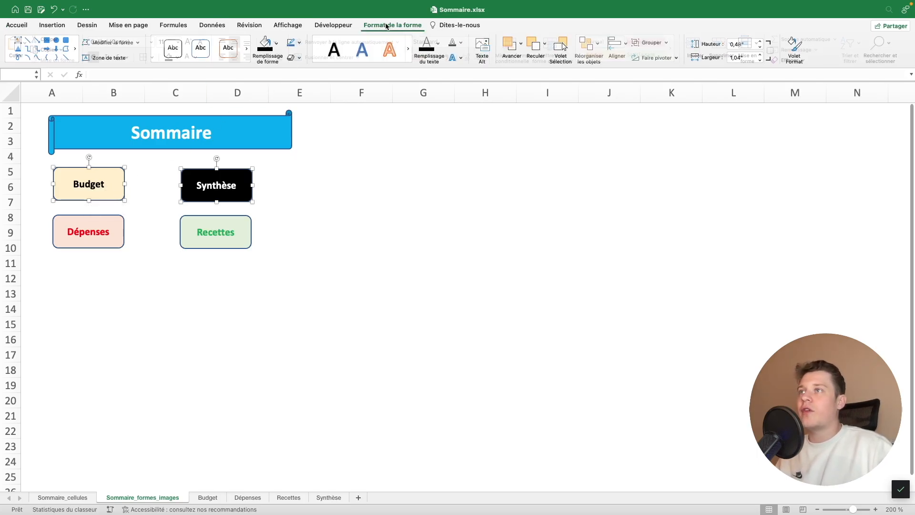
{"action": "left_click", "coordinate": [623, 46]}
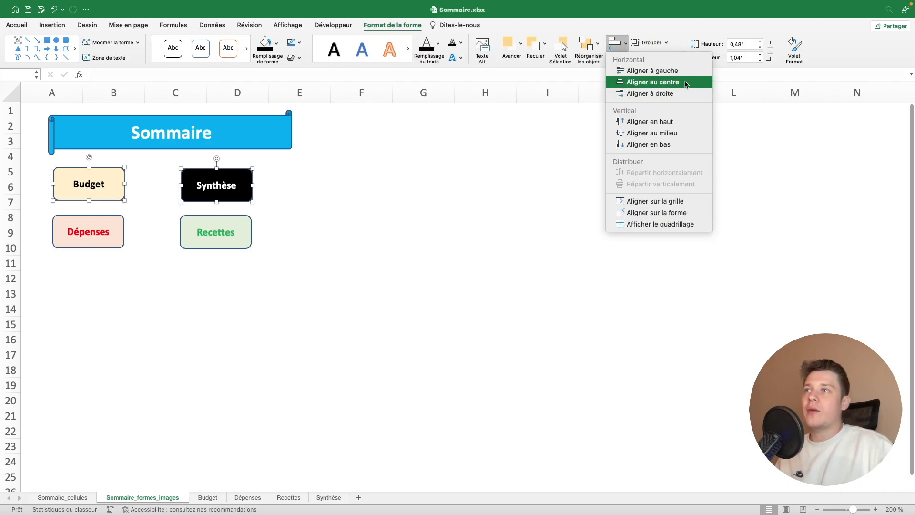
{"action": "left_click", "coordinate": [674, 135]}
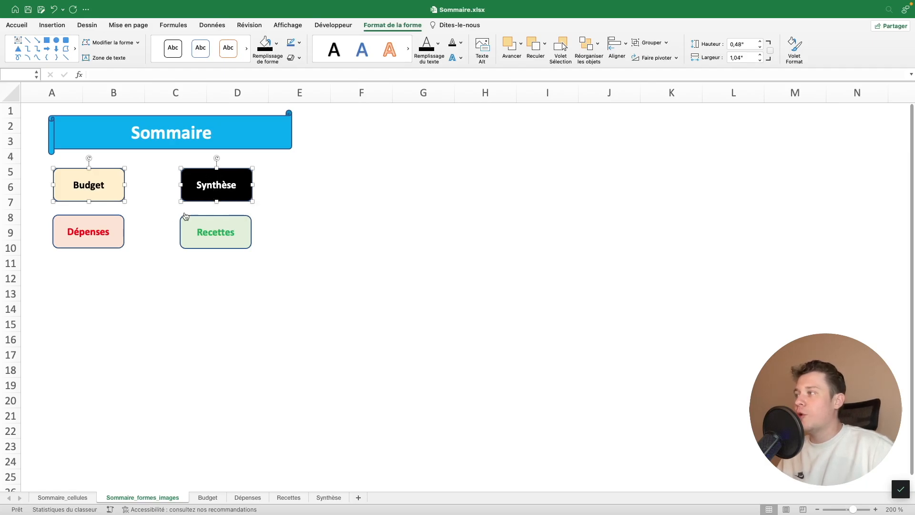
Align the Dépenses and Recettes shapes vertically with each other using Aligner au milieu
{"action": "right_click", "coordinate": [117, 234]}
{"action": "left_click", "coordinate": [115, 229]}
{"action": "right_click", "coordinate": [209, 227], "text": "shift"}
{"action": "left_click", "coordinate": [205, 224]}
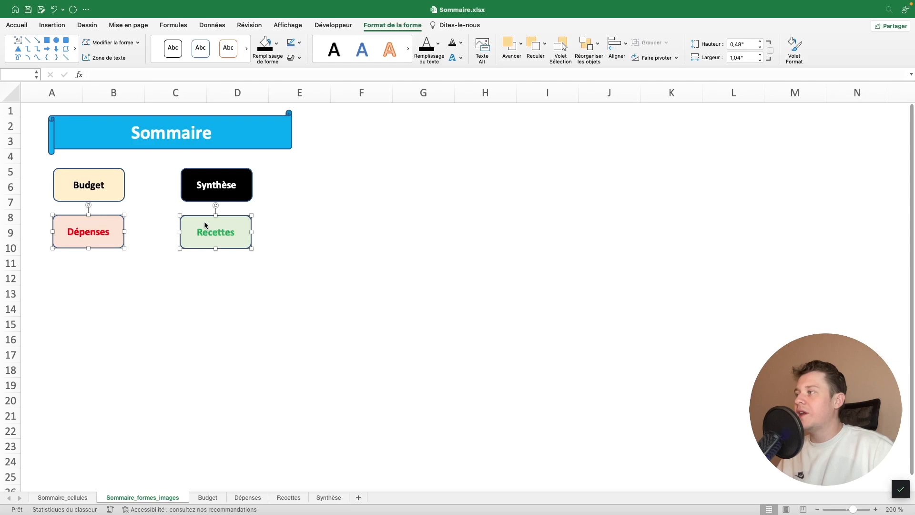
{"action": "left_click", "coordinate": [627, 47]}
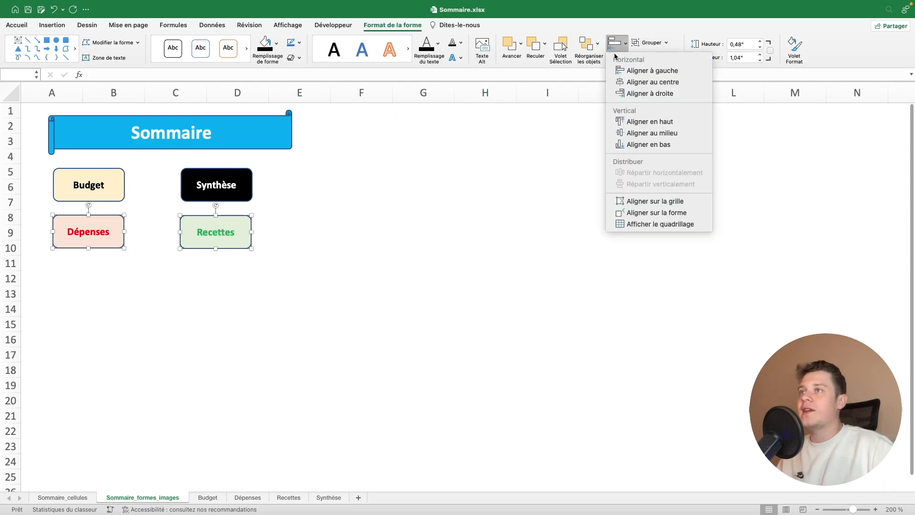
{"action": "left_click", "coordinate": [655, 137]}
Align the Synthèse and Recettes shapes horizontally with each other using Aligner au centre
{"action": "left_click", "coordinate": [385, 247]}
{"action": "right_click", "coordinate": [226, 232]}
{"action": "left_click", "coordinate": [270, 199]}
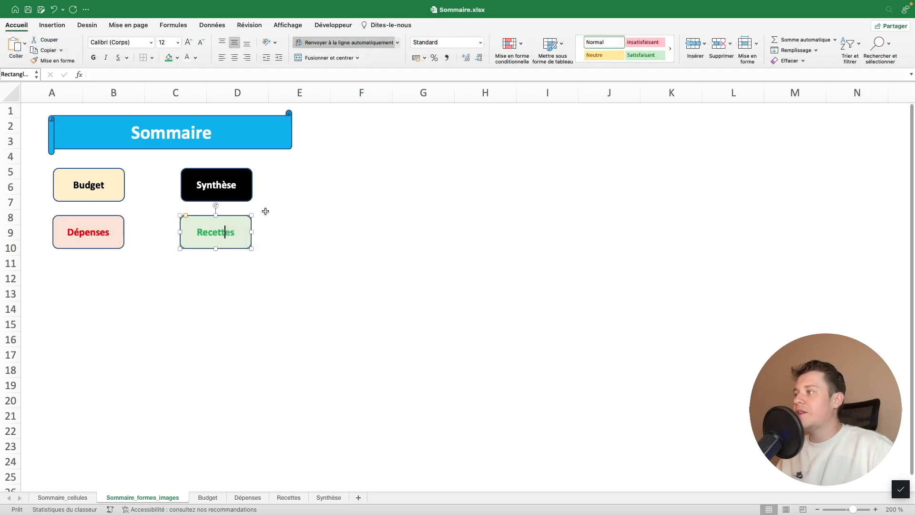
{"action": "left_click", "coordinate": [238, 201], "text": "ctrl"}
{"action": "left_click", "coordinate": [296, 187]}
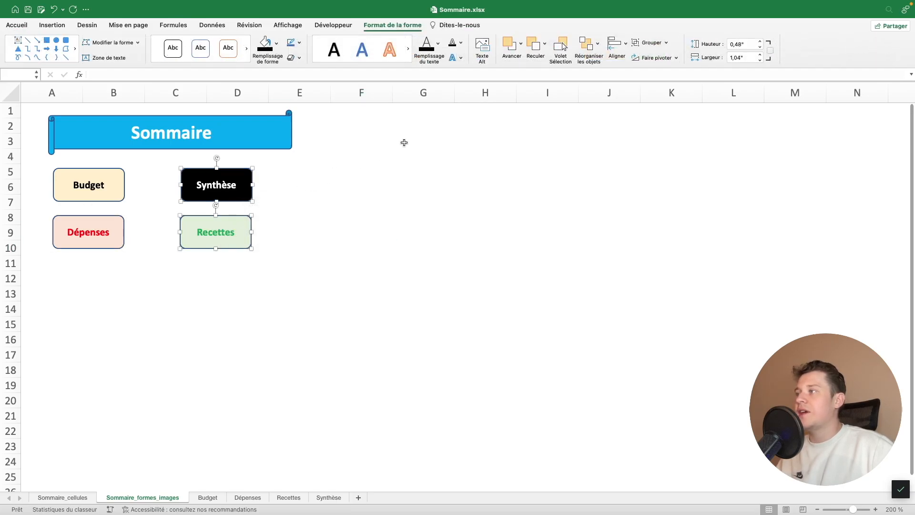
{"action": "left_click", "coordinate": [621, 42]}
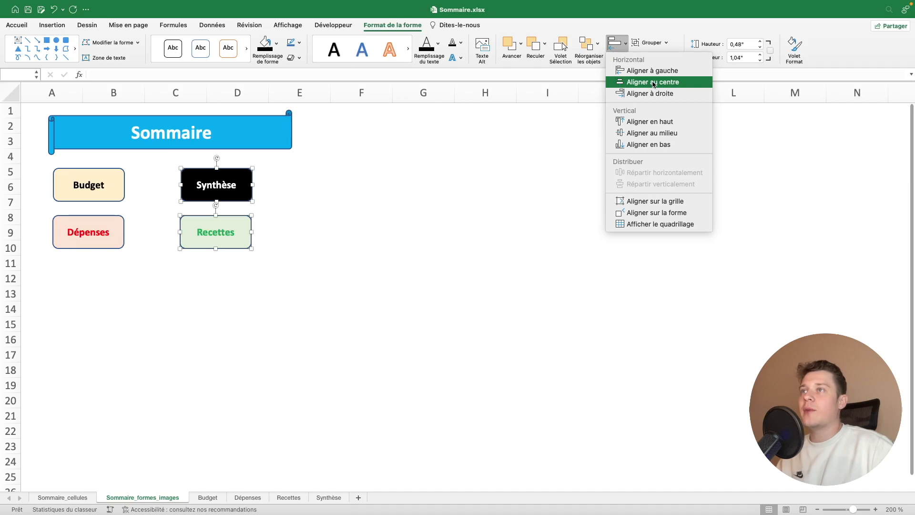
{"action": "left_click", "coordinate": [653, 82]}
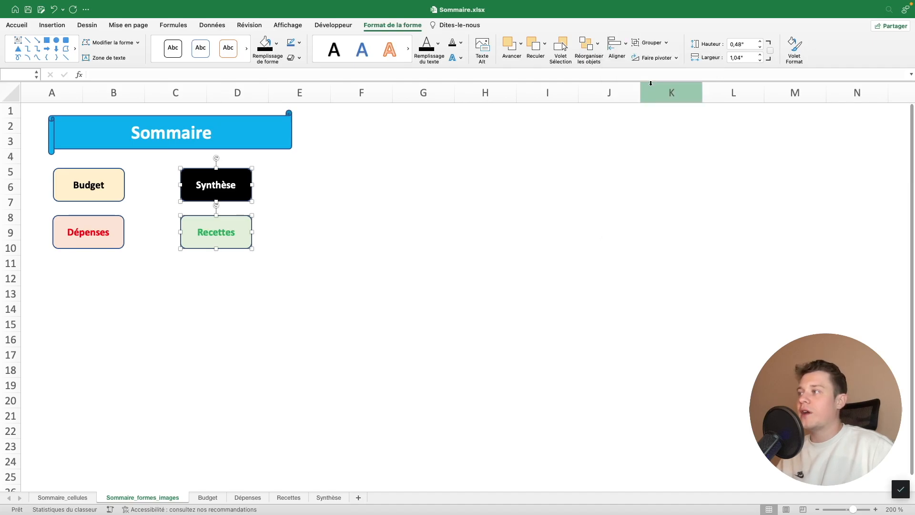
Align the Budget and Dépenses shapes horizontally with each other using Aligner au centre
{"action": "right_click", "coordinate": [118, 246]}
{"action": "left_click", "coordinate": [122, 203]}
{"action": "left_click", "coordinate": [122, 200], "text": "ctrl"}
{"action": "left_click", "coordinate": [138, 185]}
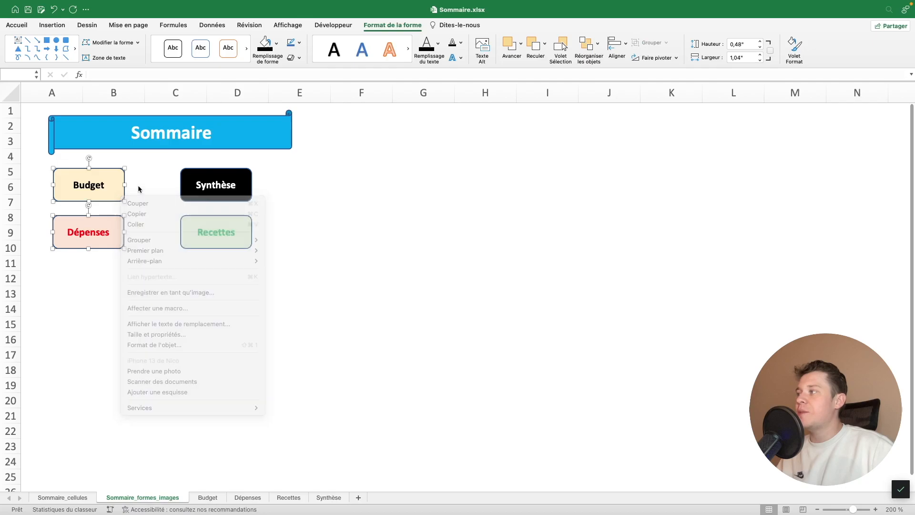
{"action": "left_click", "coordinate": [622, 45]}
{"action": "left_click", "coordinate": [652, 81]}
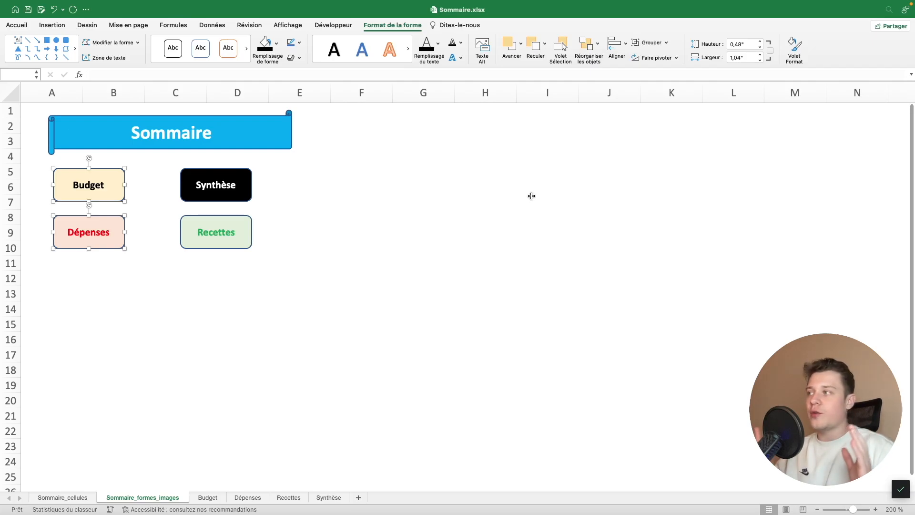
Group the Budget, Dépenses, Synthèse and Recettes shapes and centre the group beneath the Sommaire banner
{"action": "left_click", "coordinate": [233, 240], "text": "ctrl"}
{"action": "left_click", "coordinate": [233, 185], "text": "ctrl"}
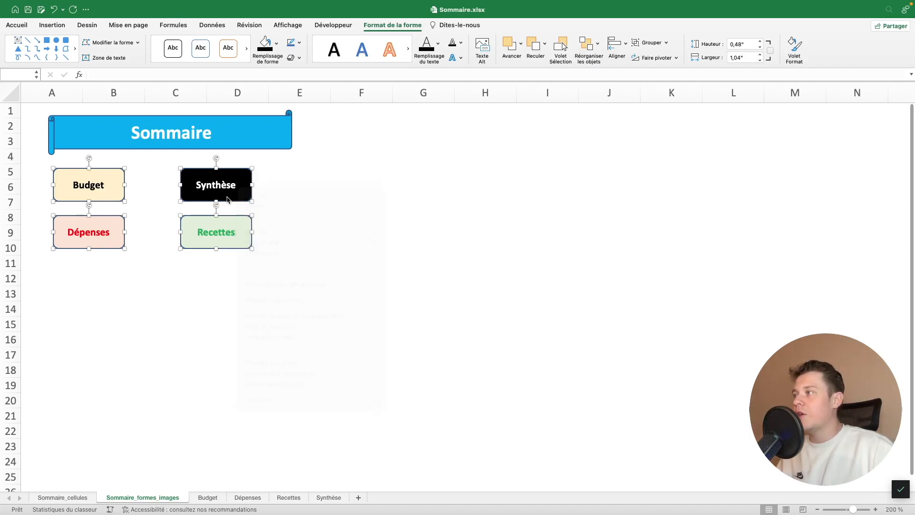
{"action": "left_click", "coordinate": [229, 199], "text": "ctrl"}
{"action": "mouse_move", "coordinate": [279, 242]}
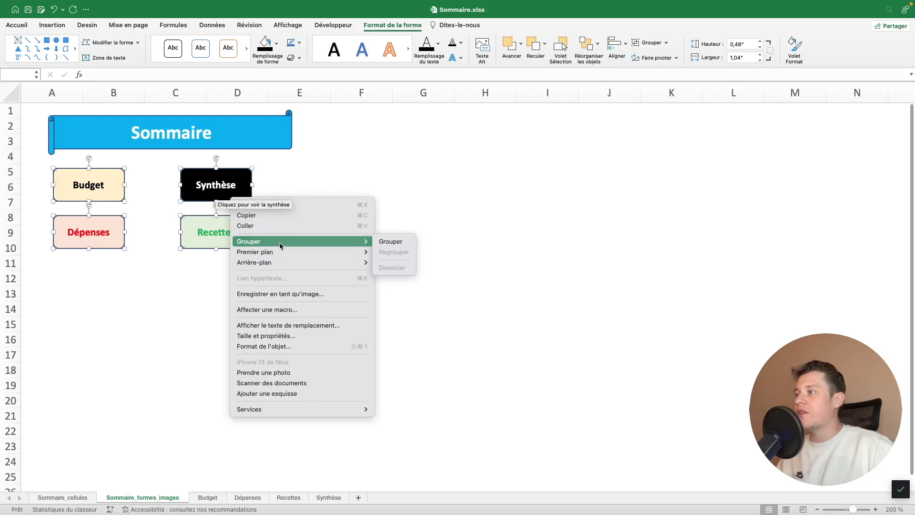
{"action": "left_click", "coordinate": [390, 242]}
{"action": "left_click_drag", "start_coordinate": [261, 232], "coordinate": [282, 231]}
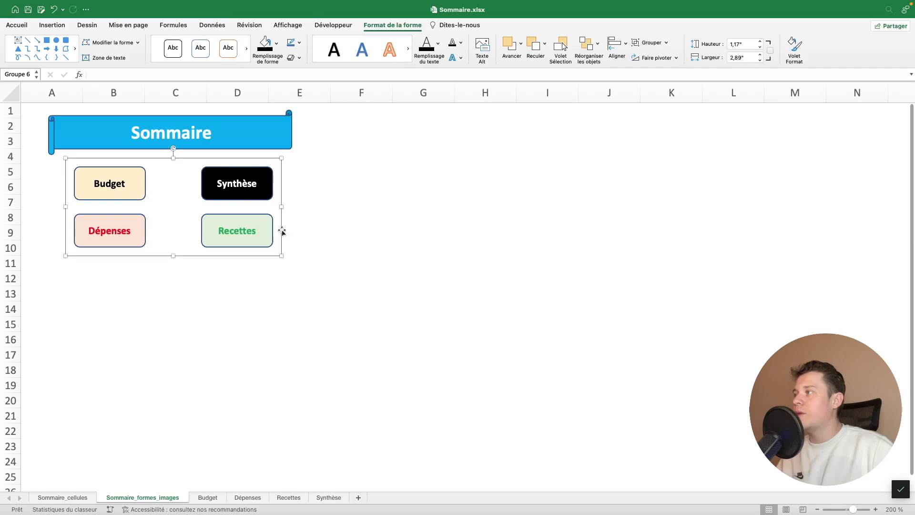
Group the Sommaire banner together with the group of four link shapes
{"action": "left_click", "coordinate": [234, 138], "text": "ctrl"}
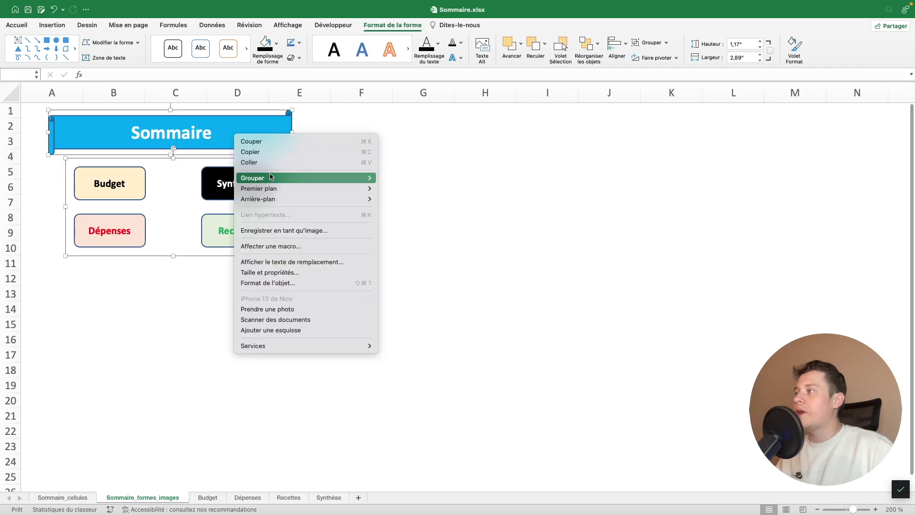
{"action": "mouse_move", "coordinate": [266, 178]}
{"action": "left_click", "coordinate": [395, 177]}
{"action": "left_click", "coordinate": [397, 178]}
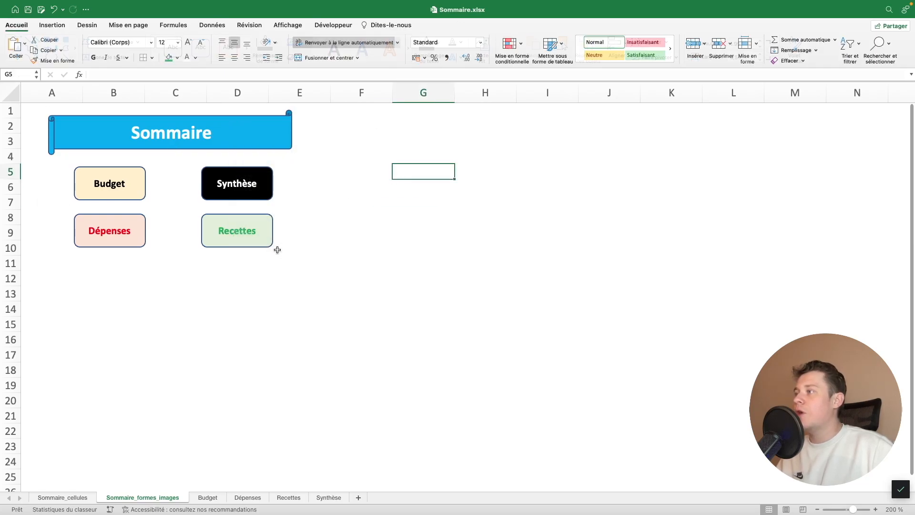
Move the whole Sommaire group straight down so that its banner spans about rows 3 to 5
{"action": "right_click", "coordinate": [265, 250]}
{"action": "left_click", "coordinate": [253, 256]}
{"action": "left_click_drag", "start_coordinate": [253, 256], "coordinate": [253, 281]}
{"action": "left_click", "coordinate": [351, 260]}
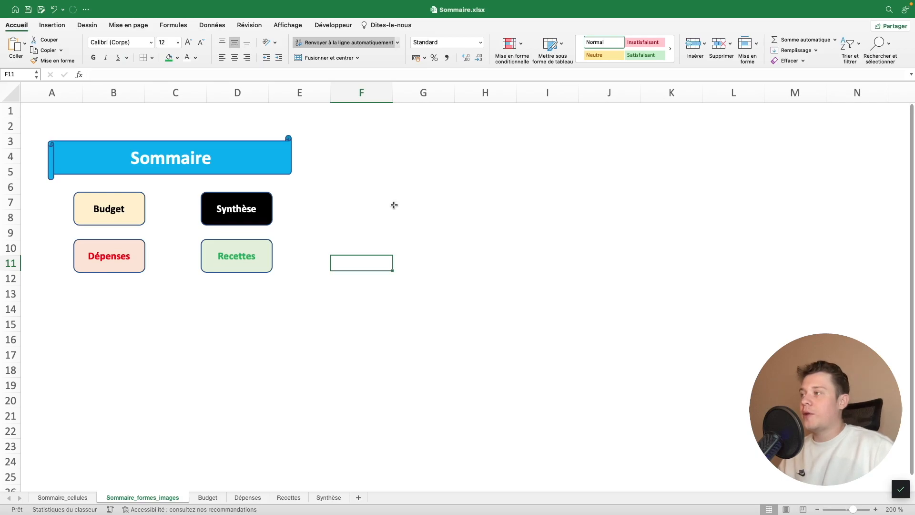
Test the Recettes shape's link, and change that shape on the Sommaire_formes_images sheet to a notched right arrow
{"action": "left_click", "coordinate": [243, 260]}
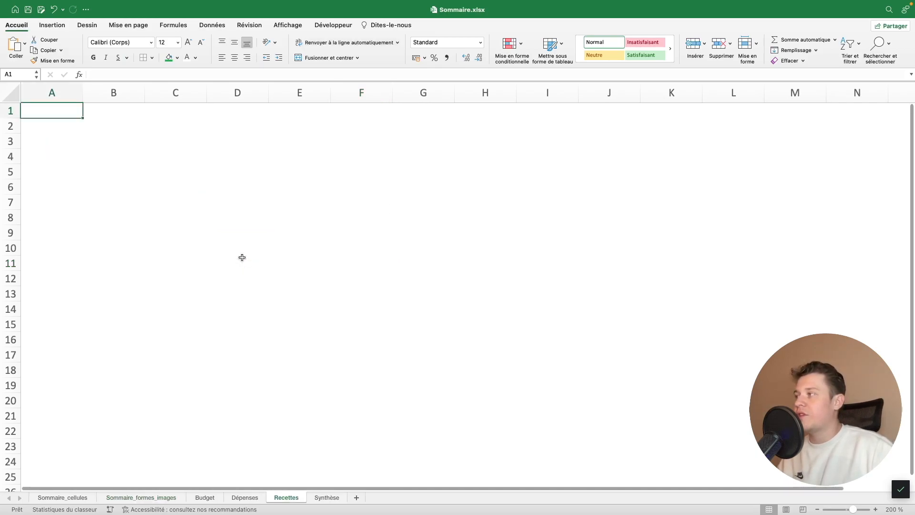
{"action": "left_click", "coordinate": [172, 497]}
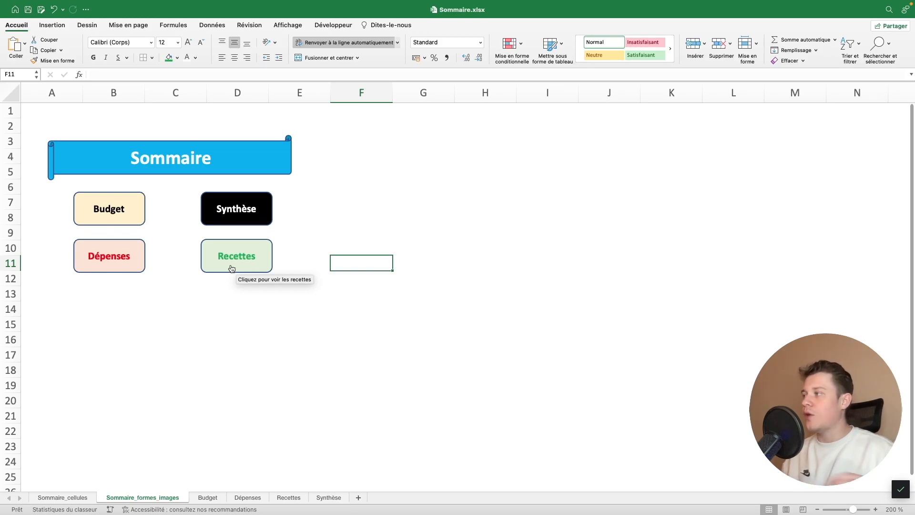
{"action": "right_click", "coordinate": [232, 264]}
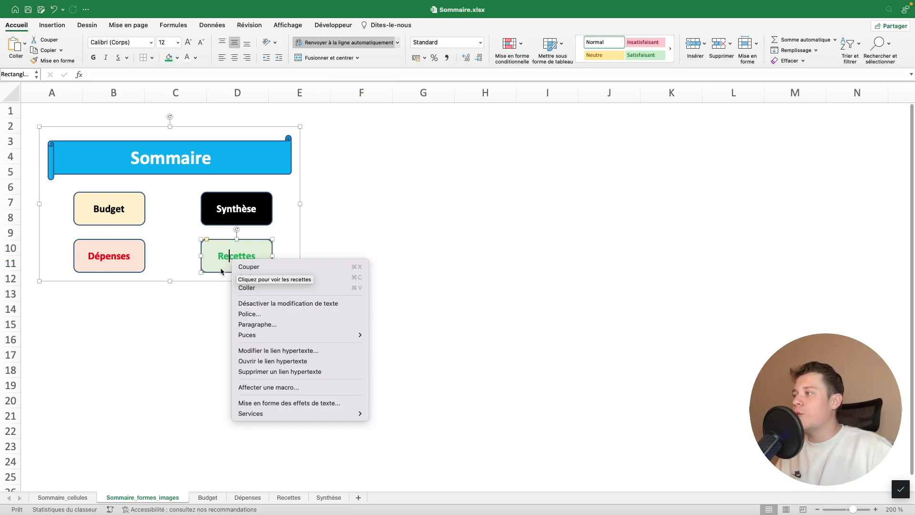
{"action": "left_click", "coordinate": [218, 272]}
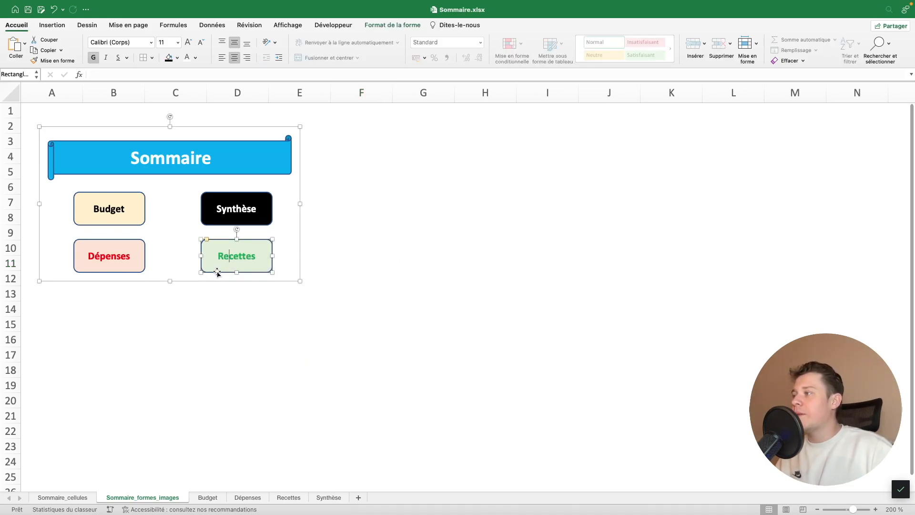
{"action": "left_click", "coordinate": [394, 27]}
{"action": "left_click", "coordinate": [119, 43]}
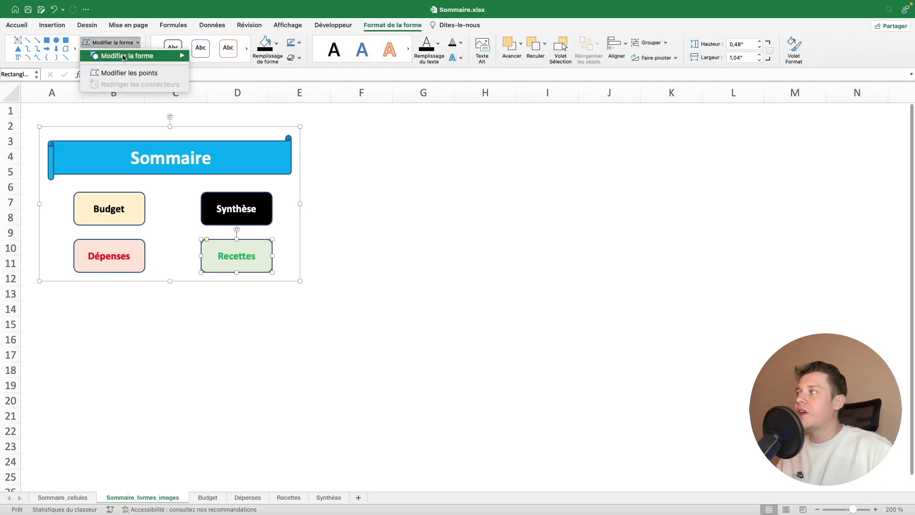
{"action": "mouse_move", "coordinate": [126, 57]}
{"action": "scroll", "coordinate": [308, 163], "scroll_direction": "down", "scroll_amount": 3}
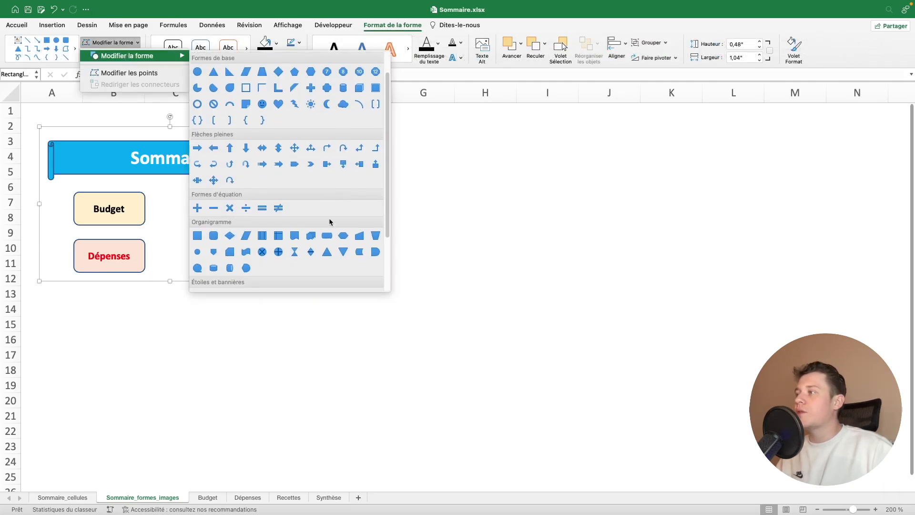
{"action": "scroll", "coordinate": [295, 206], "scroll_direction": "up", "scroll_amount": 1}
{"action": "scroll", "coordinate": [295, 206], "scroll_direction": "up", "scroll_amount": 3}
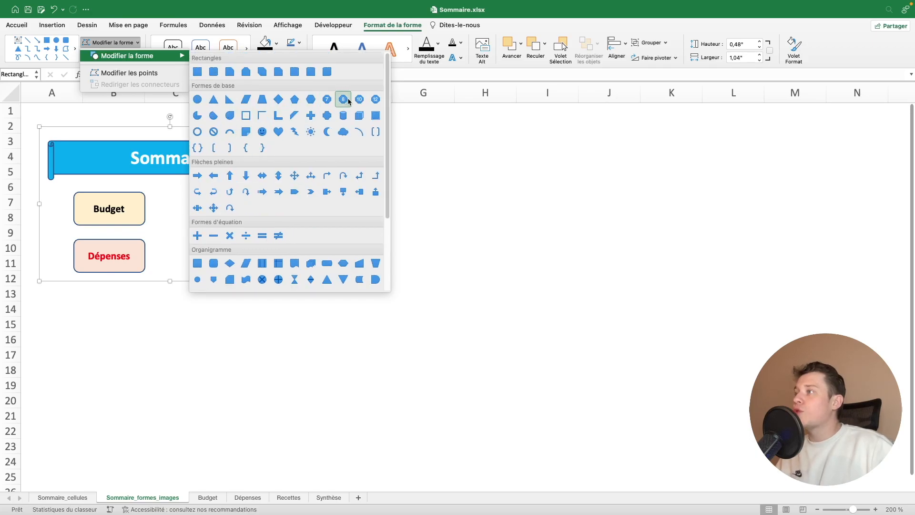
{"action": "left_click", "coordinate": [278, 192]}
{"action": "left_click", "coordinate": [407, 228]}
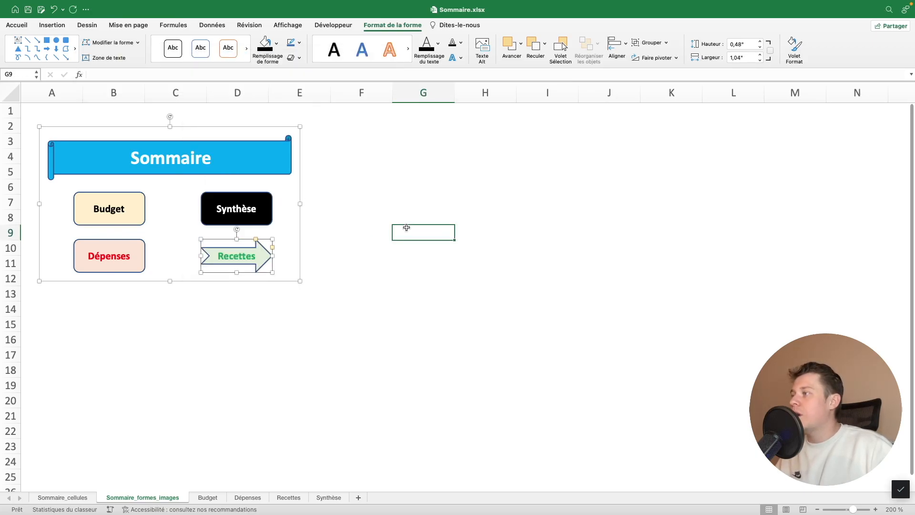
Move the whole Sommaire group to about 0,44" from the sheet's left edge and 0,27" from its top edge
{"action": "right_click", "coordinate": [263, 151]}
{"action": "left_click", "coordinate": [245, 126]}
{"action": "left_click_drag", "start_coordinate": [245, 127], "coordinate": [278, 125]}
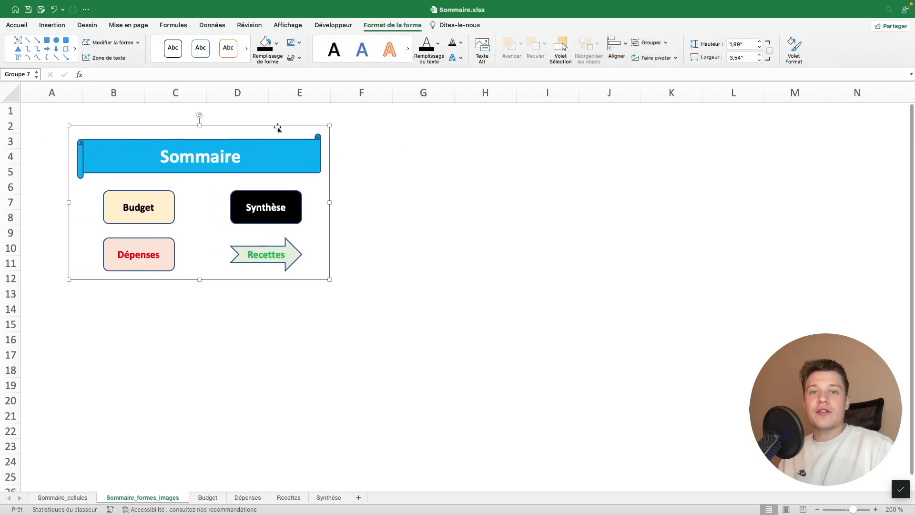
{"action": "left_click_drag", "start_coordinate": [251, 124], "coordinate": [223, 111]}
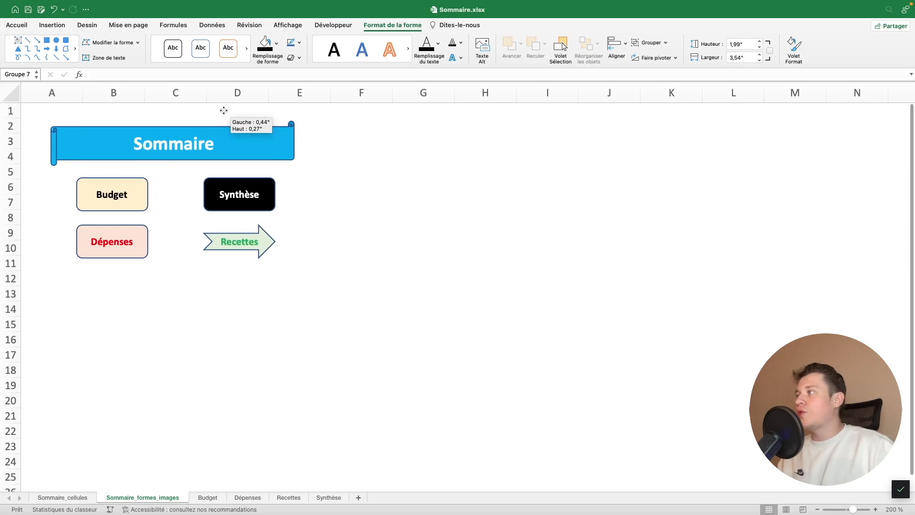
Search online images for "Flèche" and insert the green curved left-pointing arrow on the Budget sheet
{"action": "left_click", "coordinate": [207, 497]}
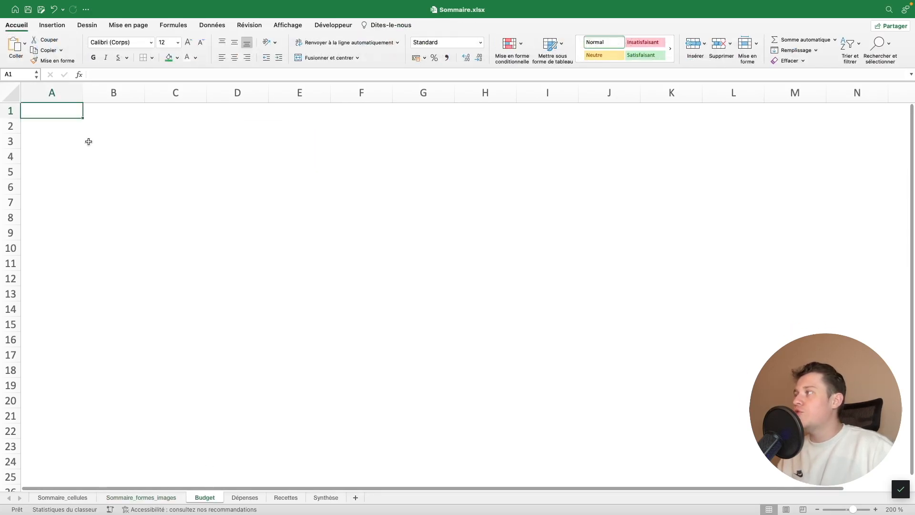
{"action": "left_click", "coordinate": [54, 25]}
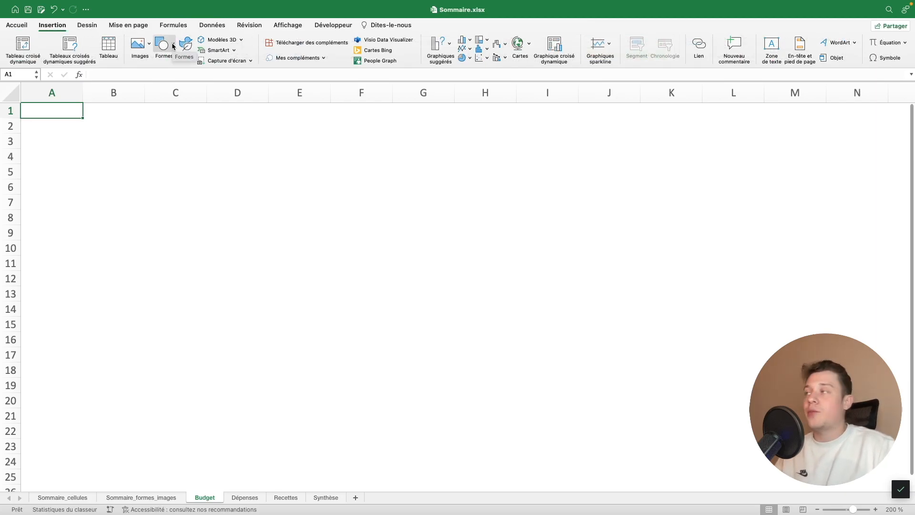
{"action": "left_click", "coordinate": [162, 46]}
{"action": "left_click", "coordinate": [159, 47]}
{"action": "left_click", "coordinate": [150, 44]}
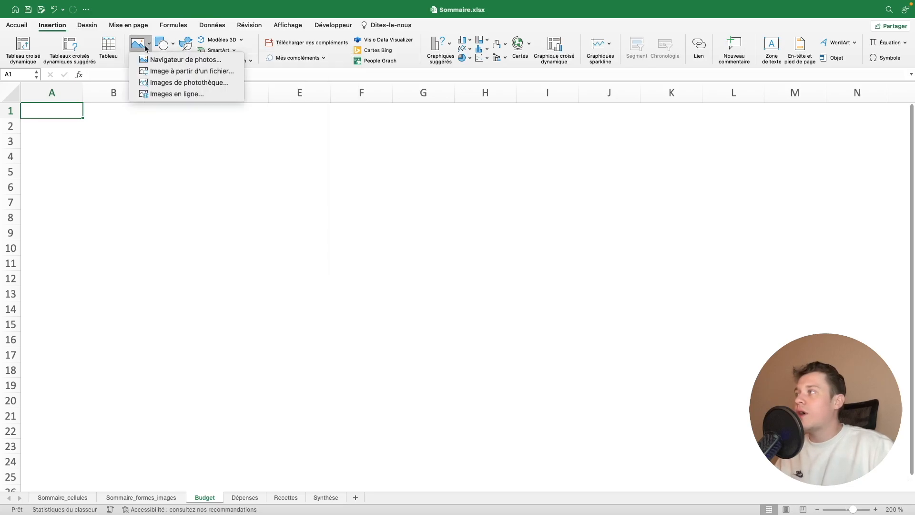
{"action": "left_click", "coordinate": [186, 93]}
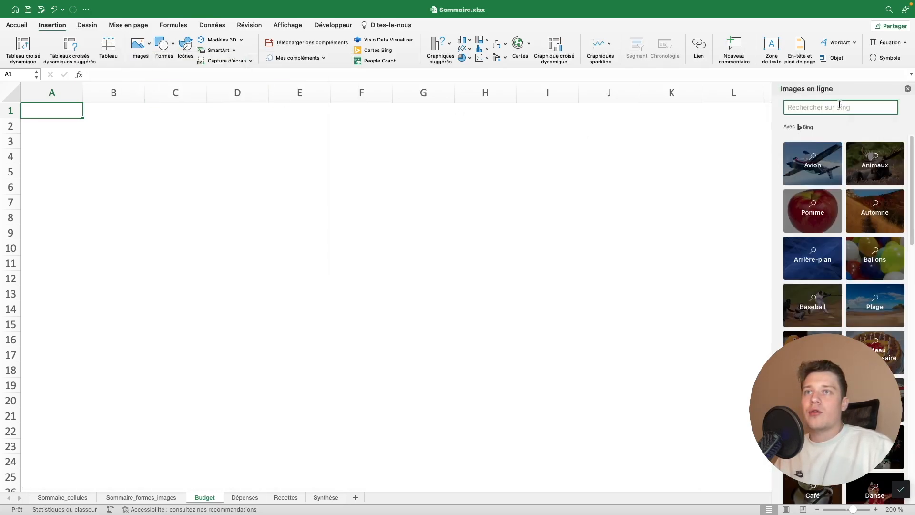
{"action": "type", "text": "Fische"}
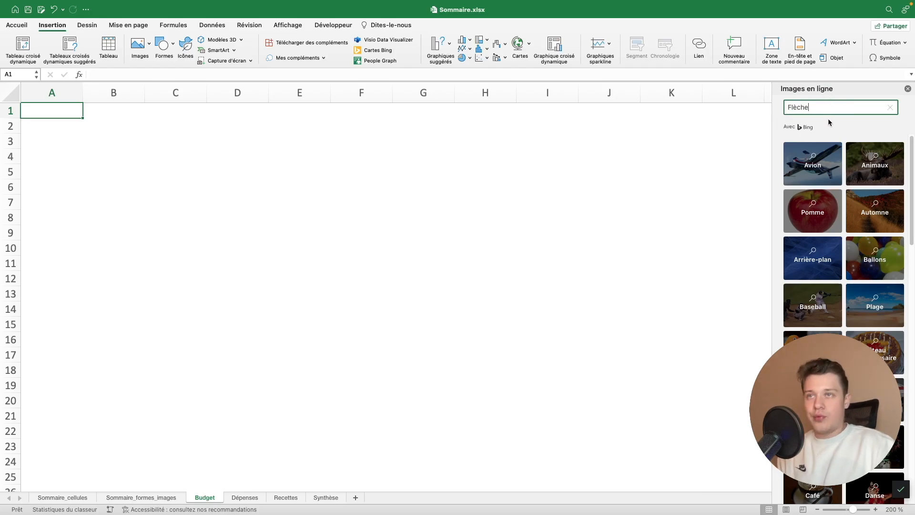
{"action": "key", "text": "Return"}
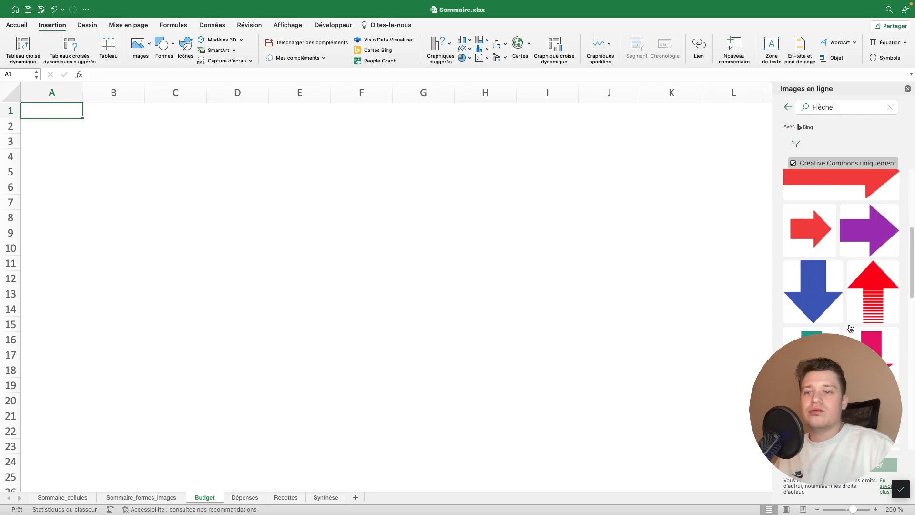
{"action": "scroll", "coordinate": [853, 276], "scroll_direction": "down", "scroll_amount": 10}
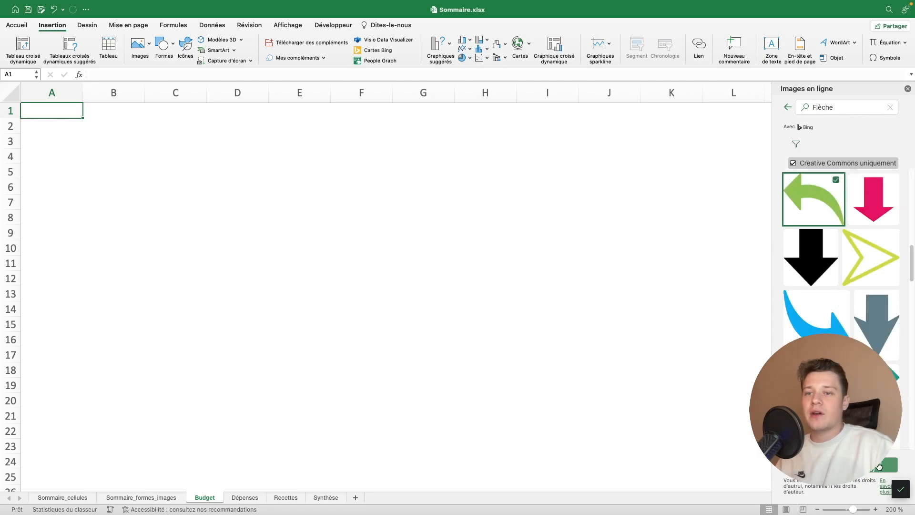
{"action": "left_click", "coordinate": [908, 90]}
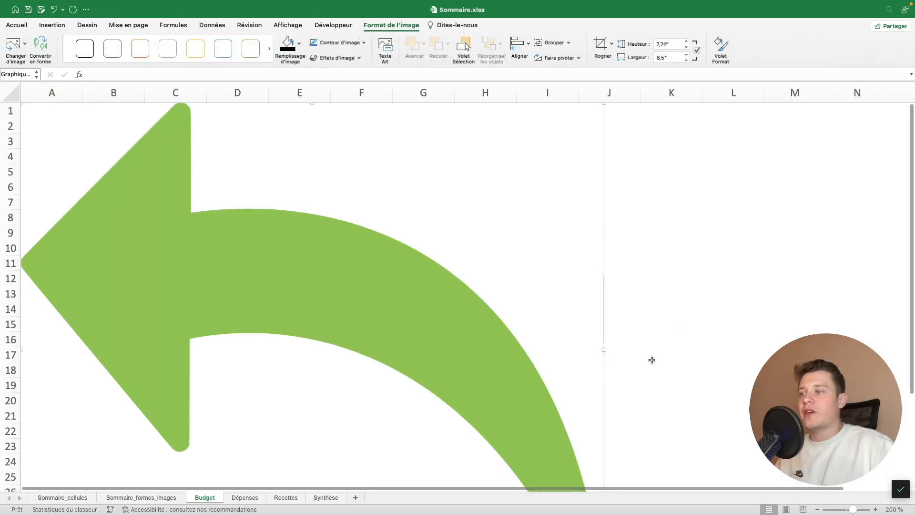
Shrink the arrow image to about 0,25" high by 0,3" wide in cell A1 and fill it with standard blue
{"action": "scroll", "coordinate": [632, 402], "scroll_direction": "down", "scroll_amount": 5}
{"action": "left_click_drag", "start_coordinate": [602, 438], "coordinate": [242, 132]}
{"action": "scroll", "coordinate": [362, 222], "scroll_direction": "up", "scroll_amount": 5}
{"action": "scroll", "coordinate": [361, 221], "scroll_direction": "up", "scroll_amount": 1}
{"action": "left_click_drag", "start_coordinate": [244, 291], "coordinate": [41, 120]}
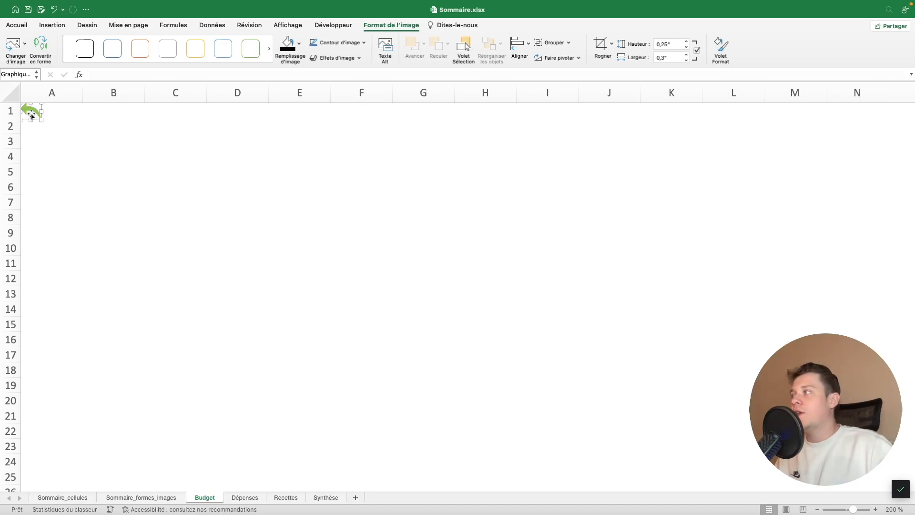
{"action": "left_click", "coordinate": [300, 44]}
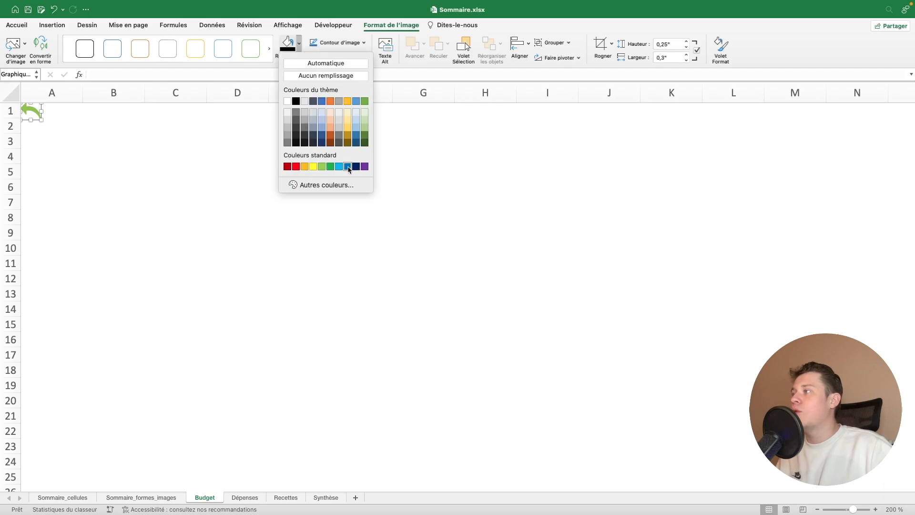
{"action": "left_click", "coordinate": [348, 166]}
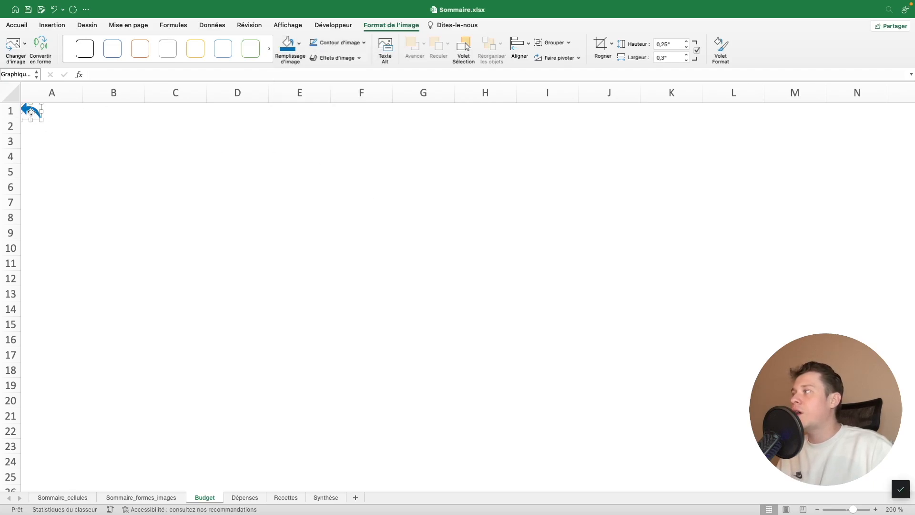
Link the arrow image to cell A1 of Sommaire_formes_images with the tooltip "Cliquez ici pour revenir sur le sommaire"
{"action": "right_click", "coordinate": [31, 112]}
{"action": "left_click", "coordinate": [81, 228]}
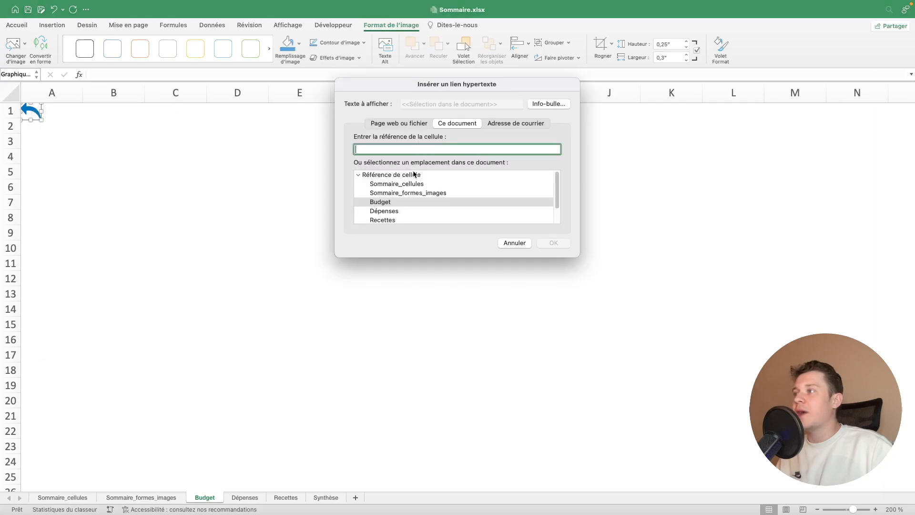
{"action": "scroll", "coordinate": [414, 199], "scroll_direction": "down", "scroll_amount": 1}
{"action": "scroll", "coordinate": [413, 198], "scroll_direction": "up", "scroll_amount": 1}
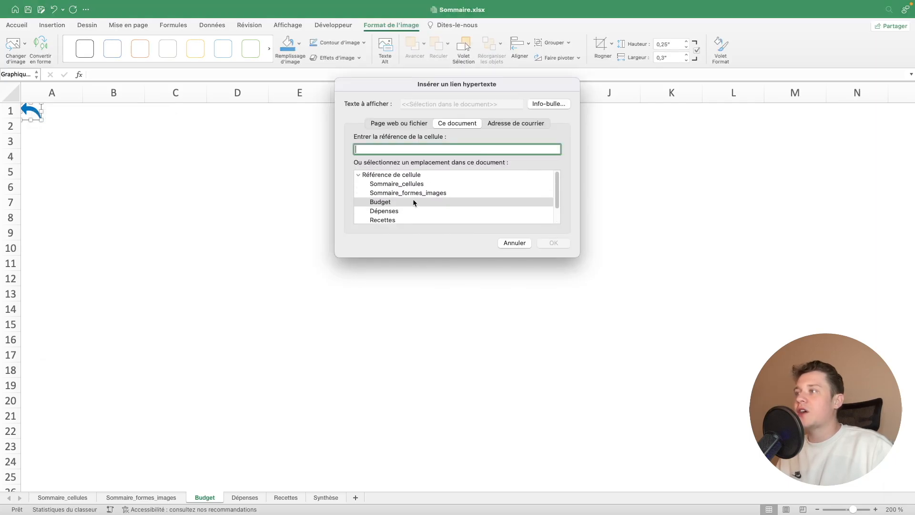
{"action": "left_click", "coordinate": [413, 193]}
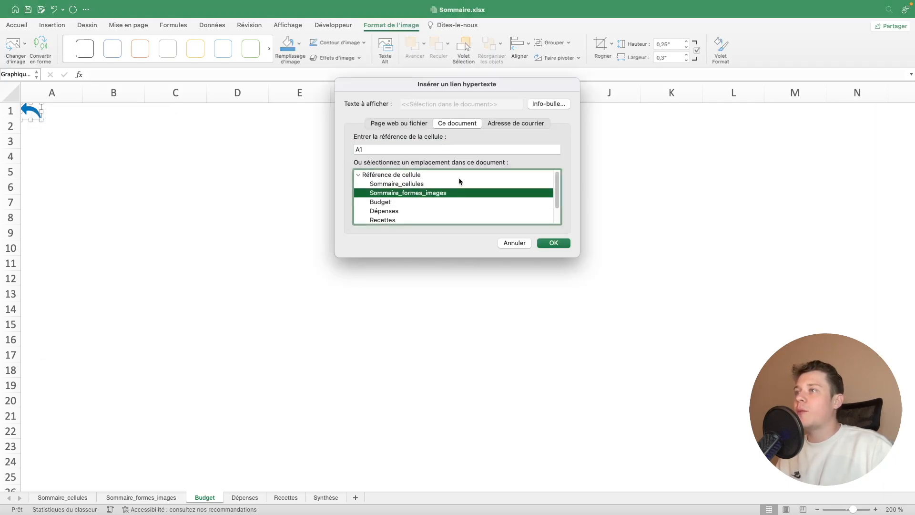
{"action": "left_click", "coordinate": [547, 104]}
{"action": "type", "text": "Cli"}
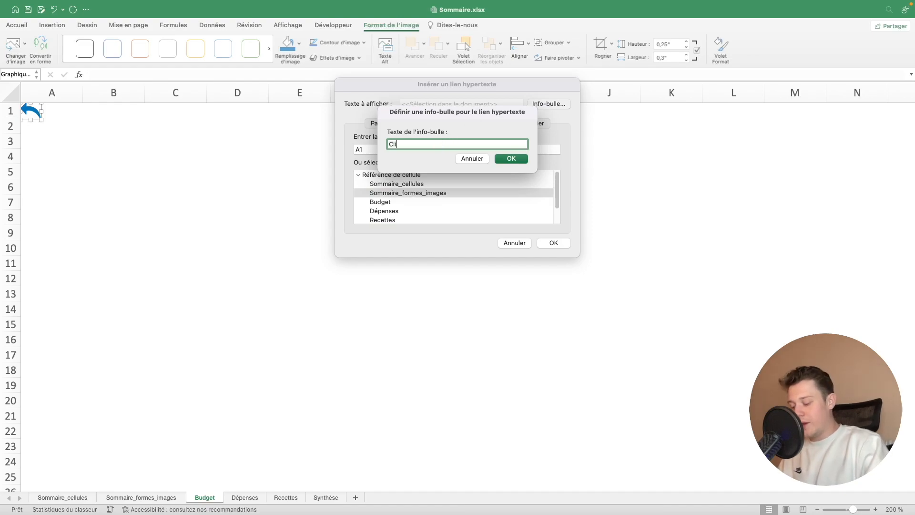
{"action": "type", "text": "quez ici pour rev"}
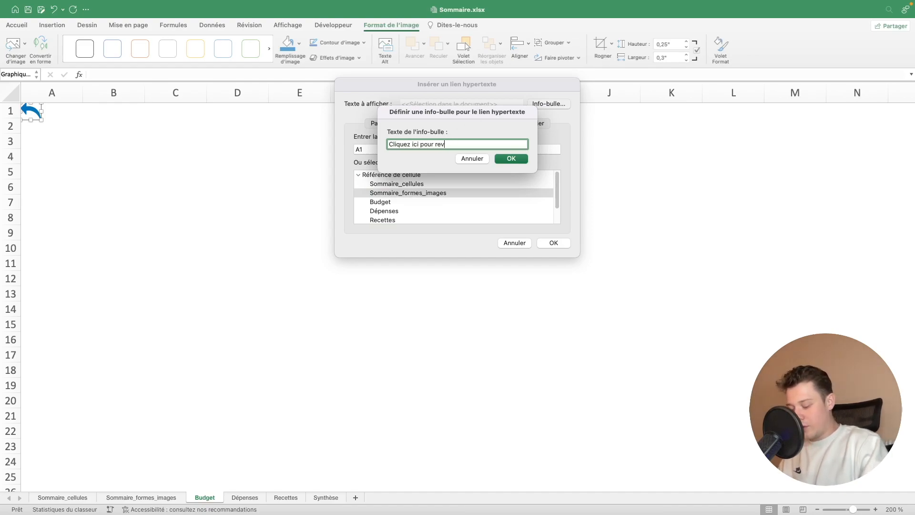
{"action": "type", "text": "enir sur le sommaire"}
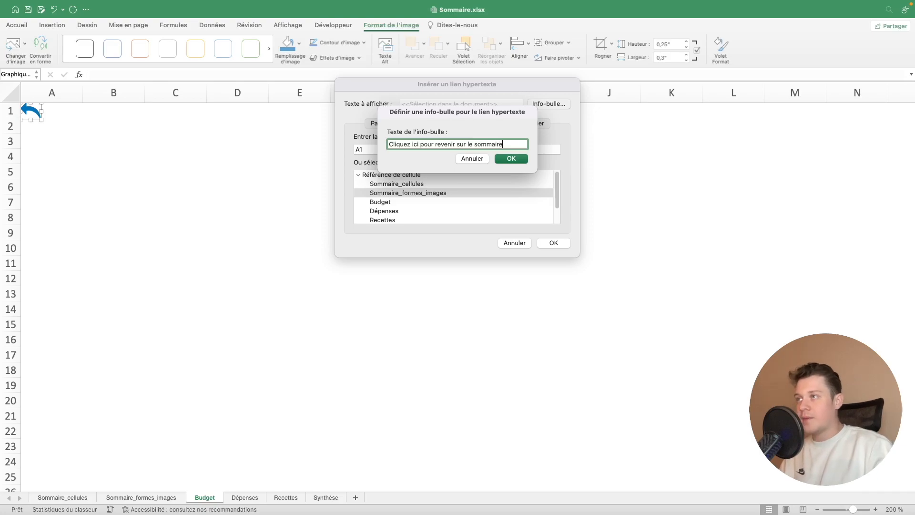
{"action": "key", "text": "Return"}
{"action": "key", "text": "Return"}
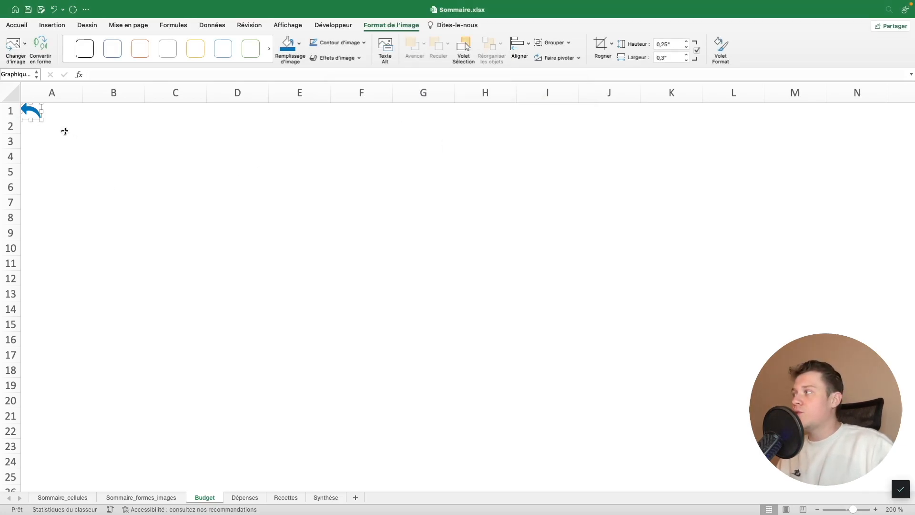
Copy the linked blue arrow from the Budget sheet and paste it on the Dépenses, Recettes and Synthèse sheets
{"action": "left_click_drag", "start_coordinate": [36, 117], "coordinate": [45, 122]}
{"action": "left_click", "coordinate": [88, 128]}
{"action": "right_click", "coordinate": [45, 123]}
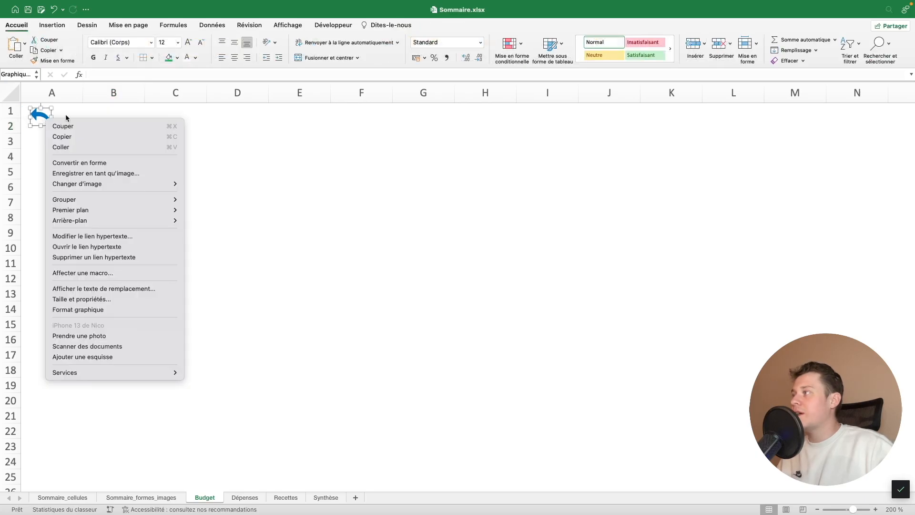
{"action": "left_click", "coordinate": [138, 135]}
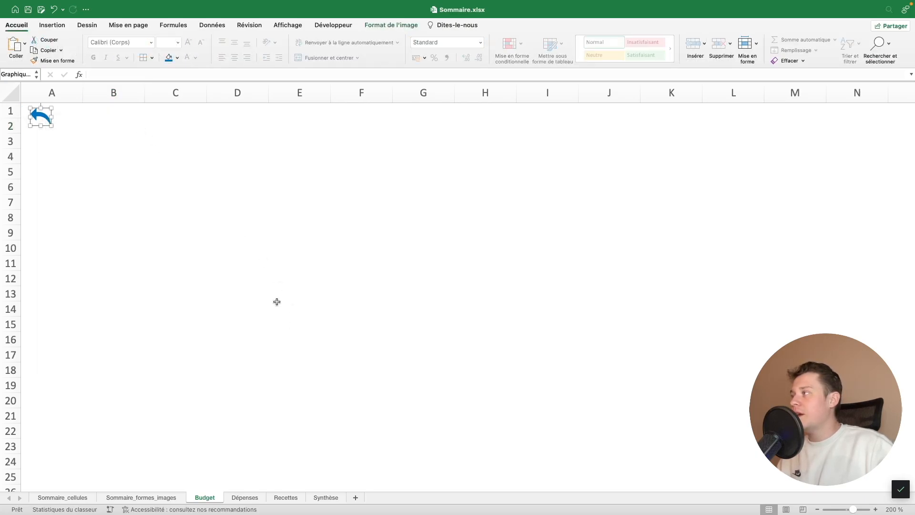
{"action": "left_click", "coordinate": [237, 218]}
{"action": "left_click", "coordinate": [249, 498]}
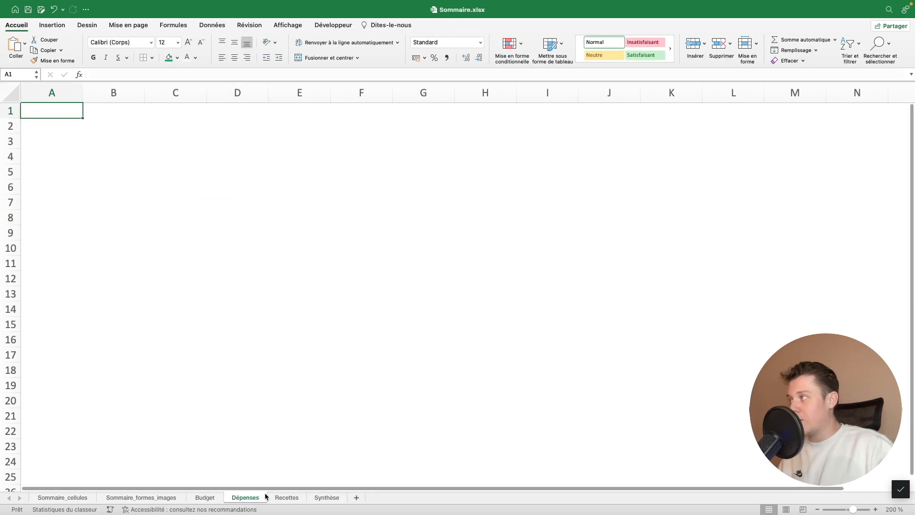
{"action": "key", "text": "super+v"}
{"action": "left_click", "coordinate": [287, 498]}
{"action": "key", "text": "super+v"}
{"action": "left_click", "coordinate": [327, 497]}
{"action": "key", "text": "super+v"}
Move the Budget sheet's arrow image back into the top-left corner of cell A1
{"action": "left_click", "coordinate": [205, 497]}
{"action": "right_click", "coordinate": [39, 123]}
{"action": "left_click", "coordinate": [102, 121]}
{"action": "left_click_drag", "start_coordinate": [47, 125], "coordinate": [38, 120]}
{"action": "left_click", "coordinate": [122, 127]}
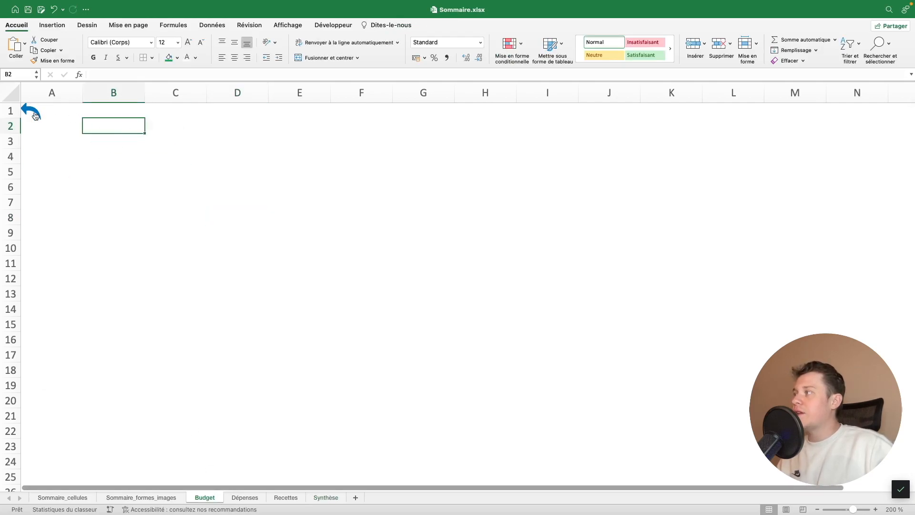
Test the return arrows on the Budget and Synthèse sheets by following their links to the summary
{"action": "left_click", "coordinate": [43, 114]}
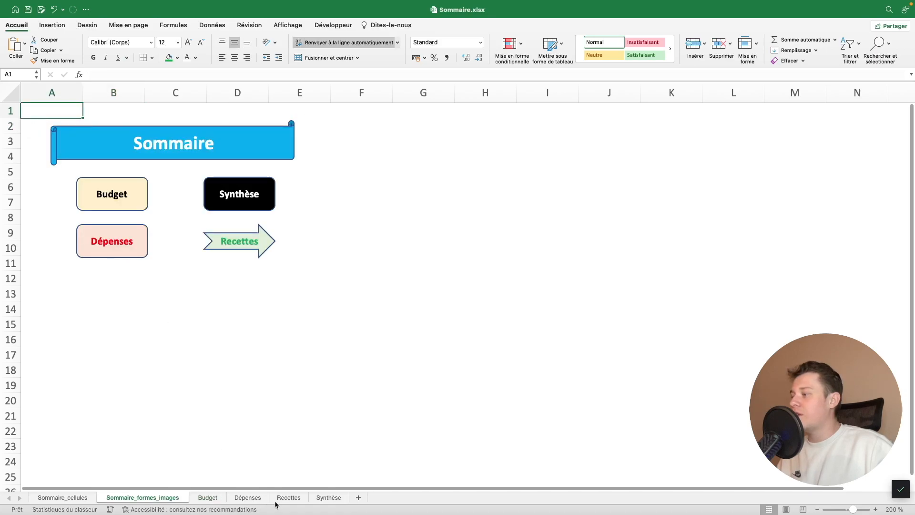
{"action": "left_click", "coordinate": [331, 498]}
{"action": "left_click", "coordinate": [71, 141]}
{"action": "left_click", "coordinate": [39, 123]}
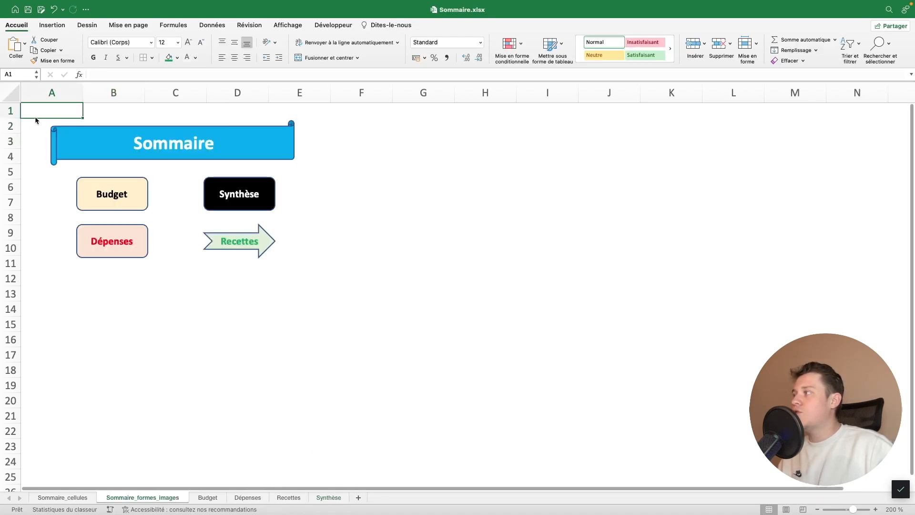